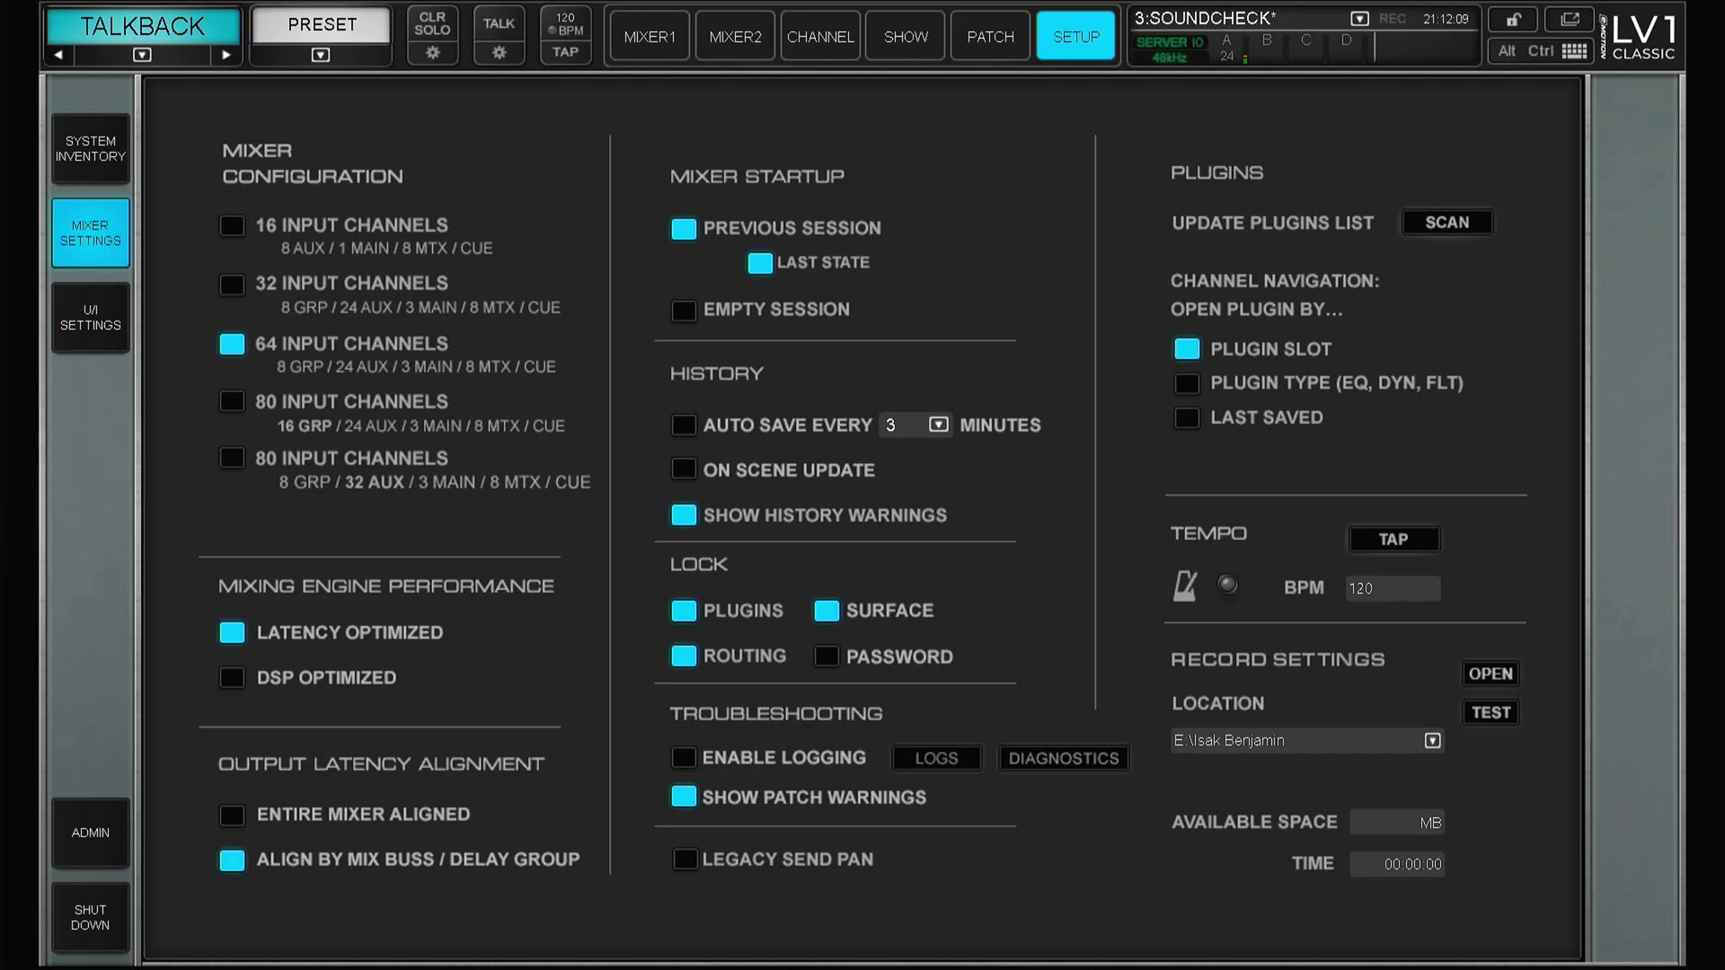
- Switch the mixer configuration to 80 input channels with 8 groups and 32 aux
left_click(232, 457)
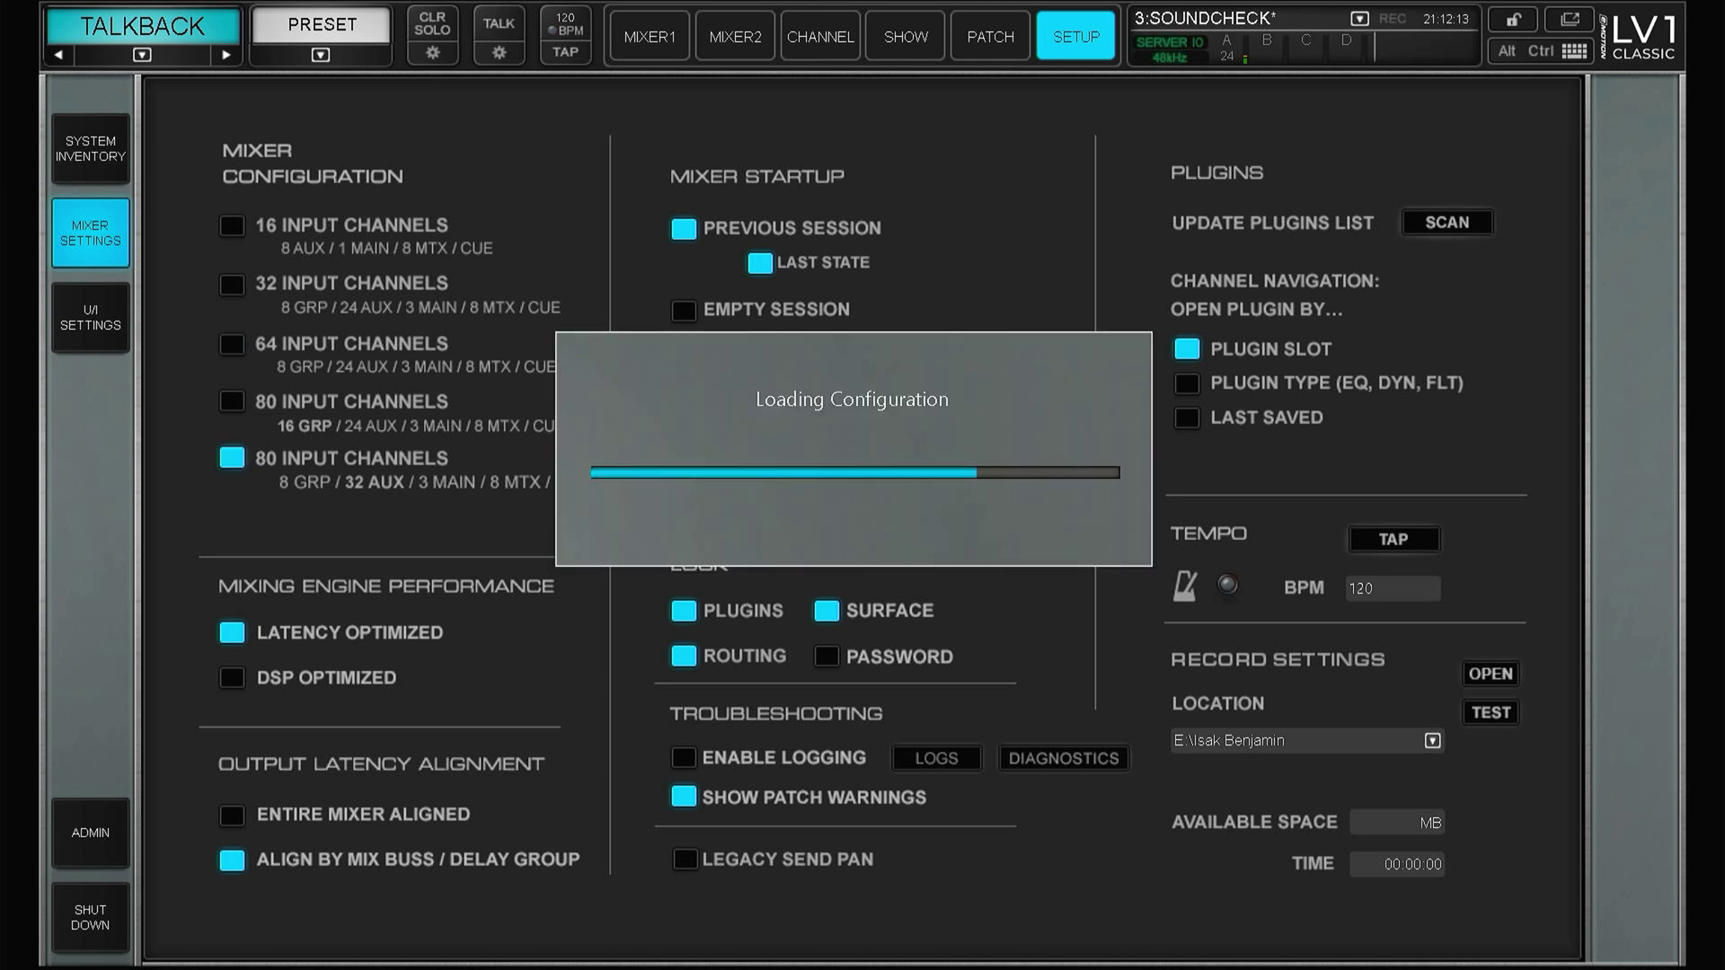
- Review the input channel layers on the first mixer page, from channels 17-32 up to 65-80
left_click(649, 36)
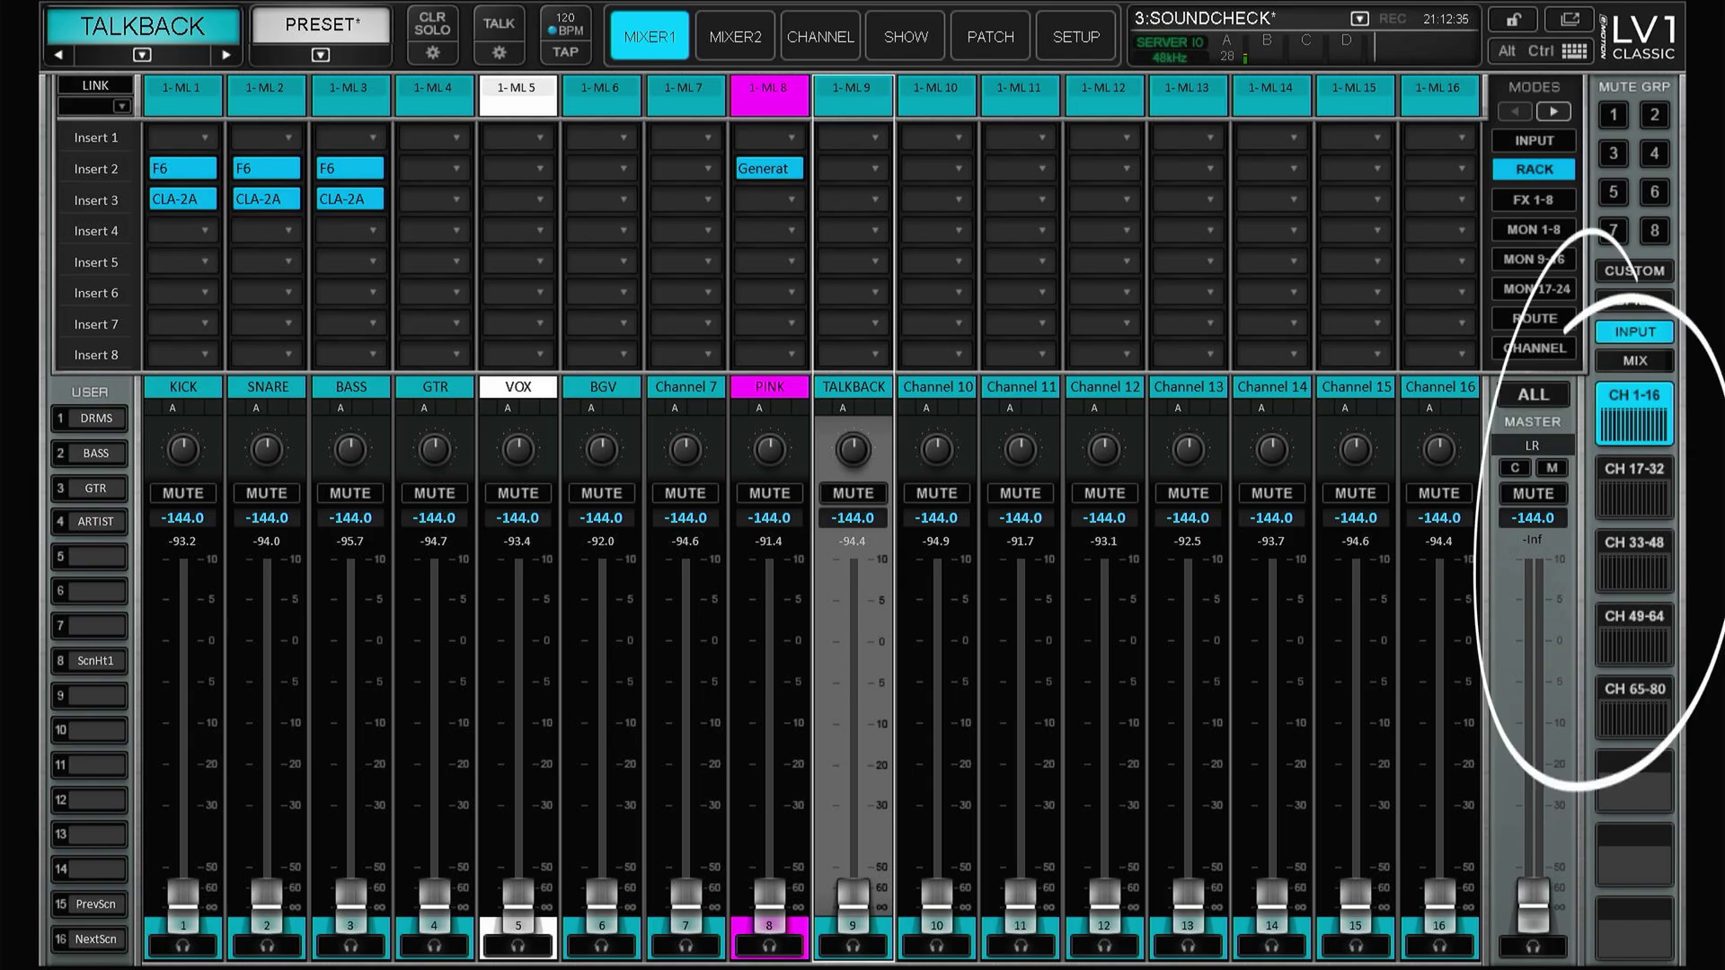
left_click(1634, 487)
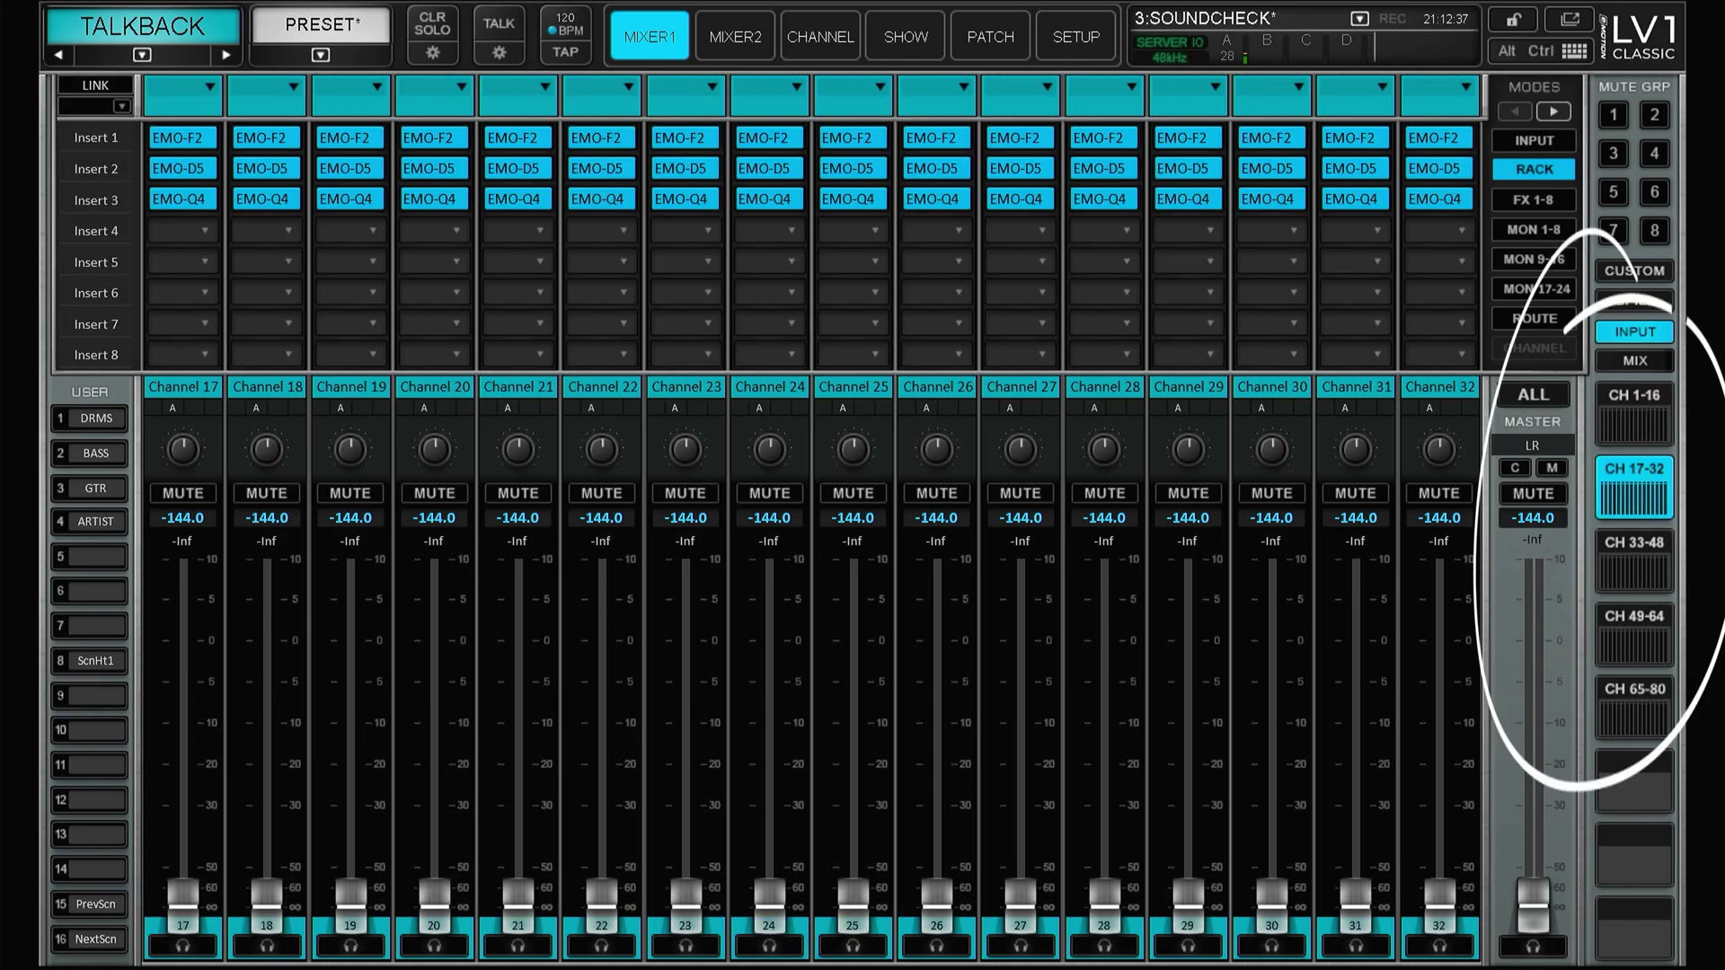
left_click(1633, 561)
left_click(1634, 635)
left_click(1634, 707)
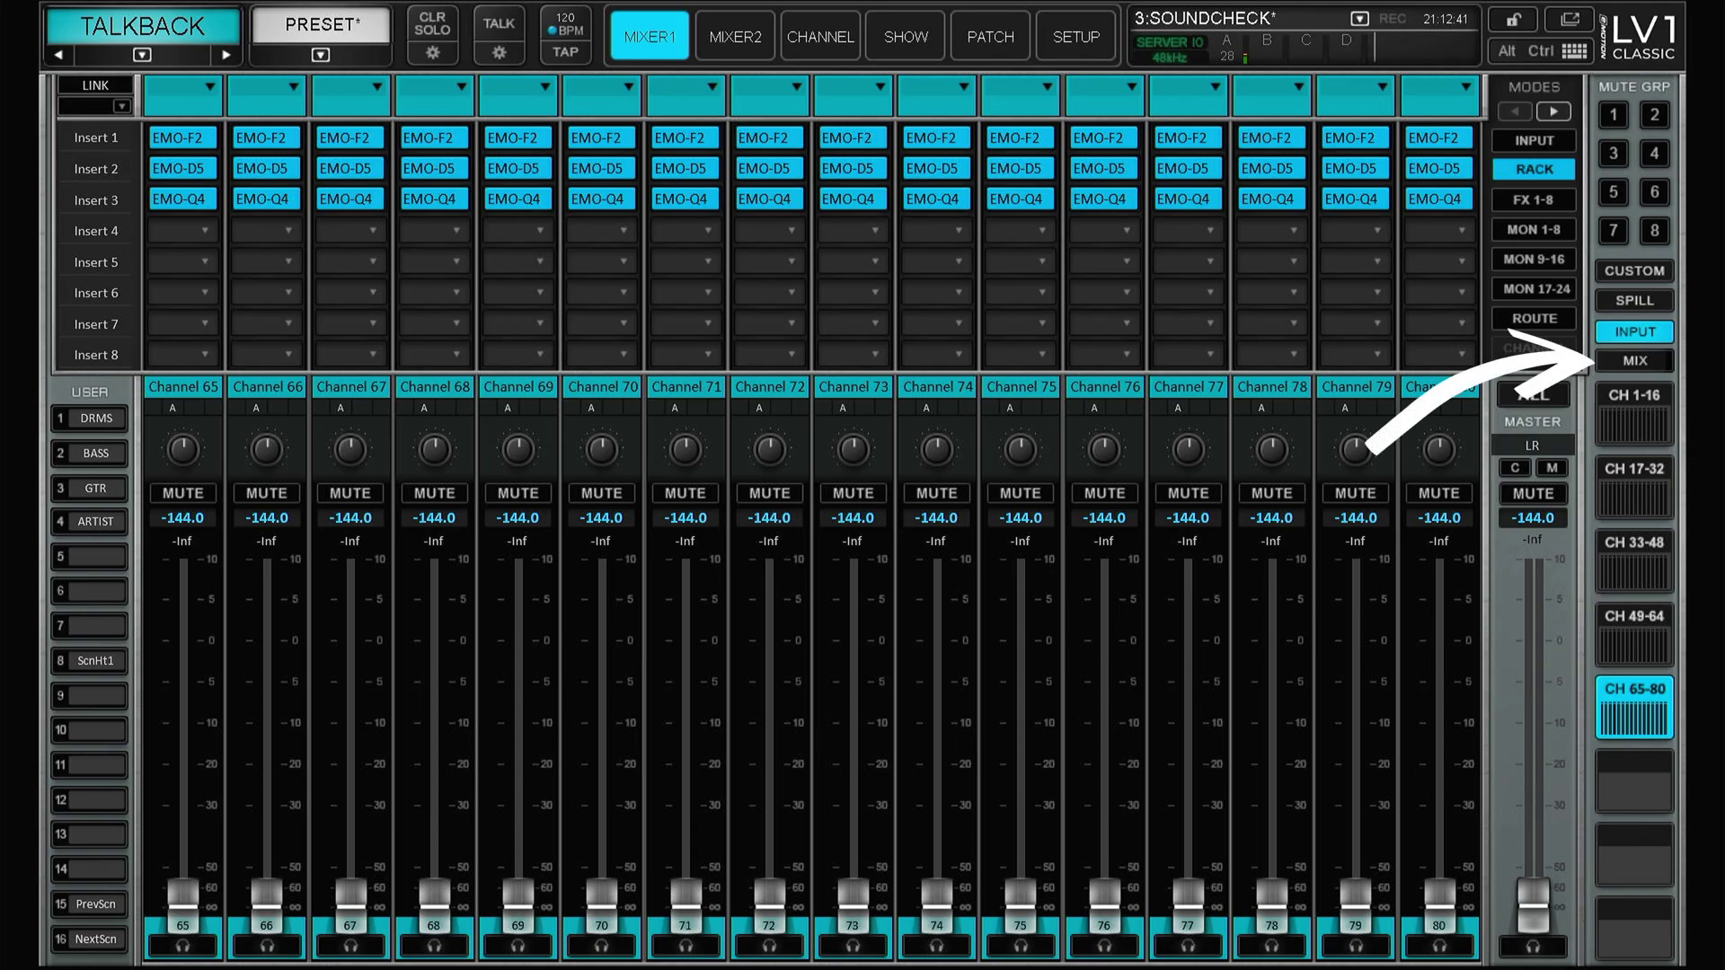
- Review the mix layers in order: groups, FX, monitors 1-16, monitors 17-24, masters and link/DCA
left_click(1633, 360)
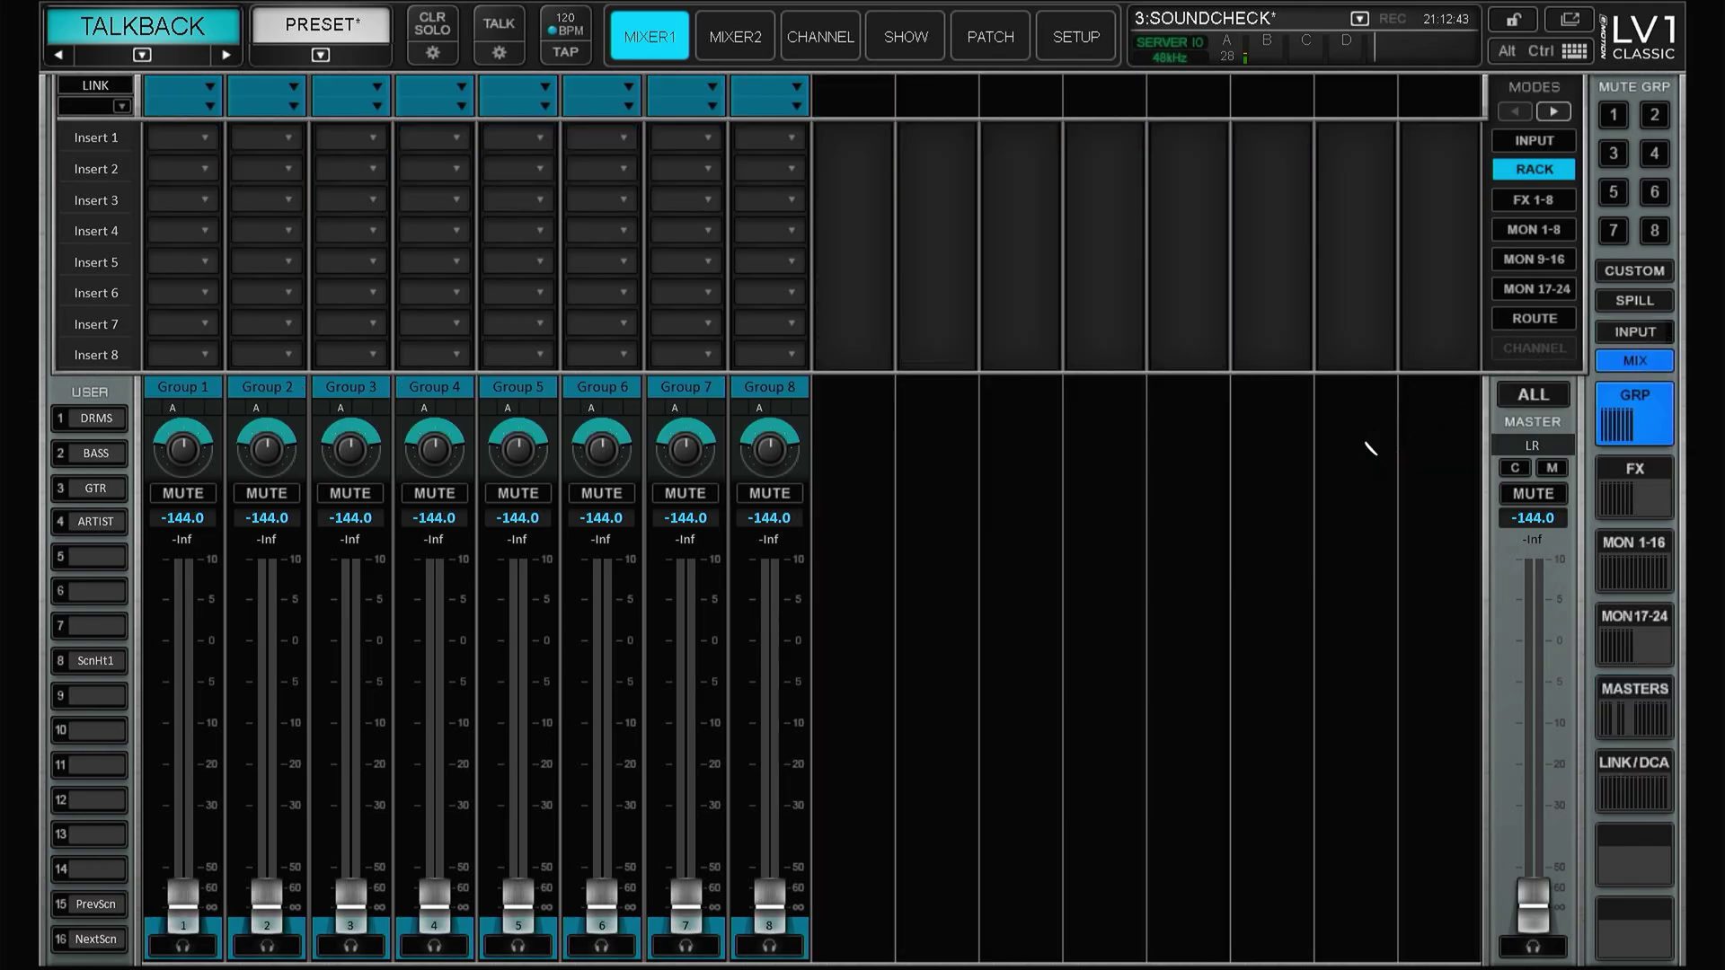
key("Down")
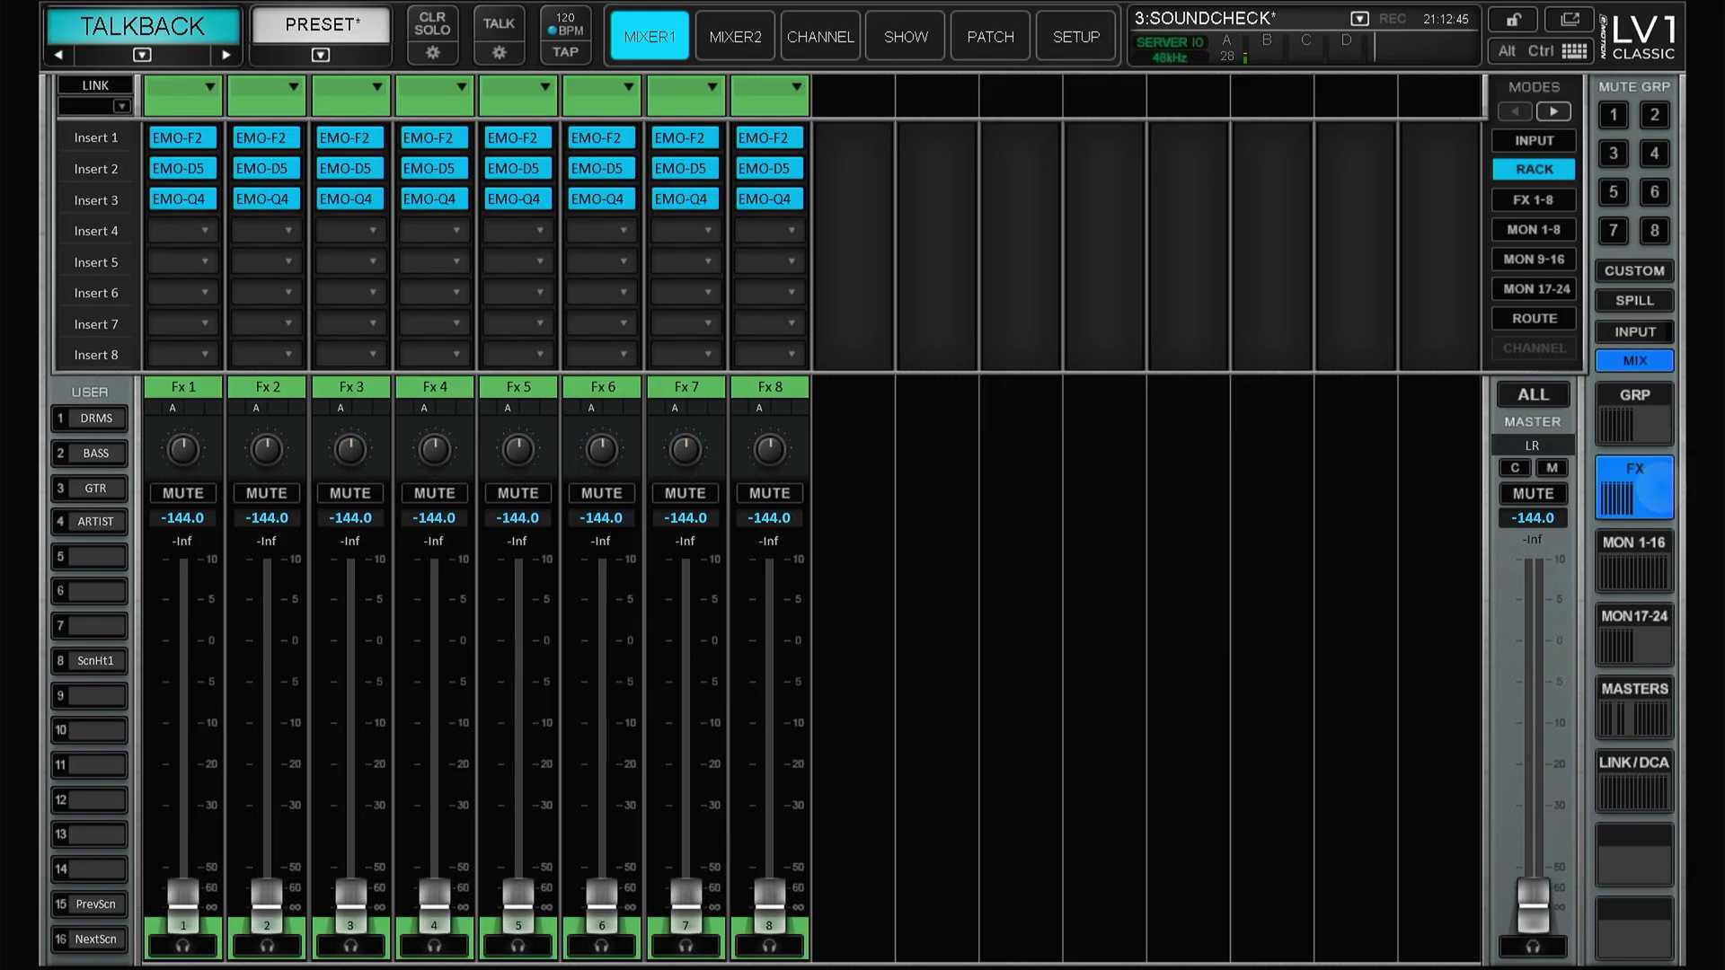
key("Down")
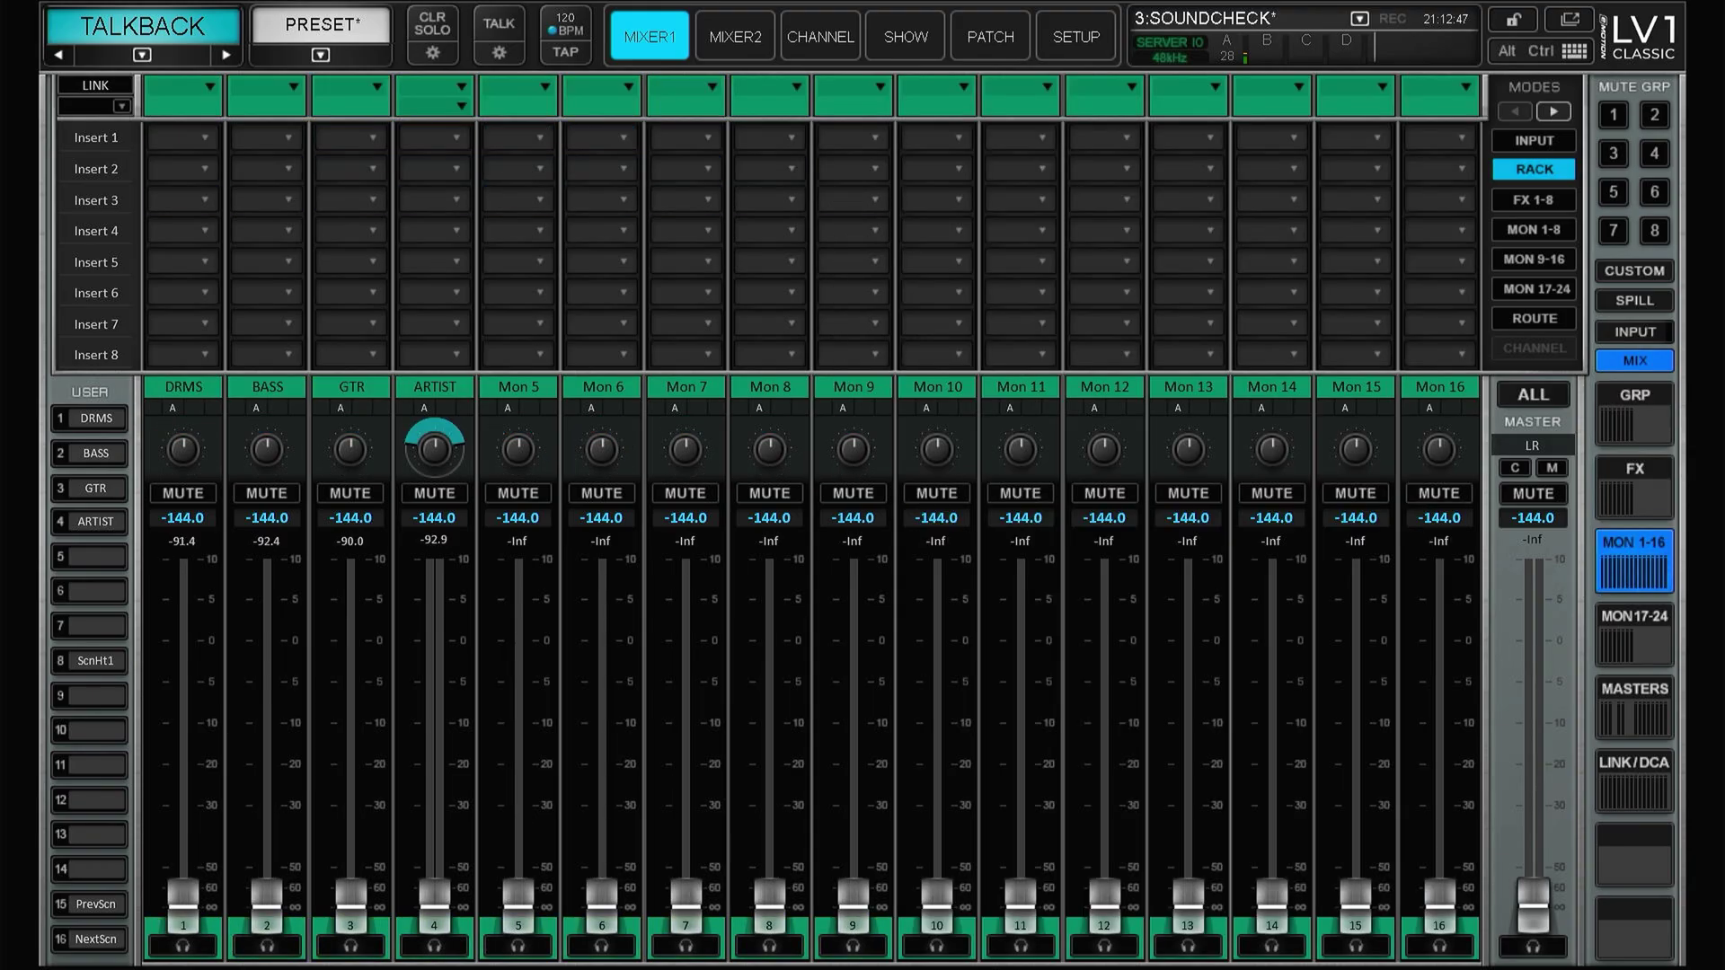
key("Down")
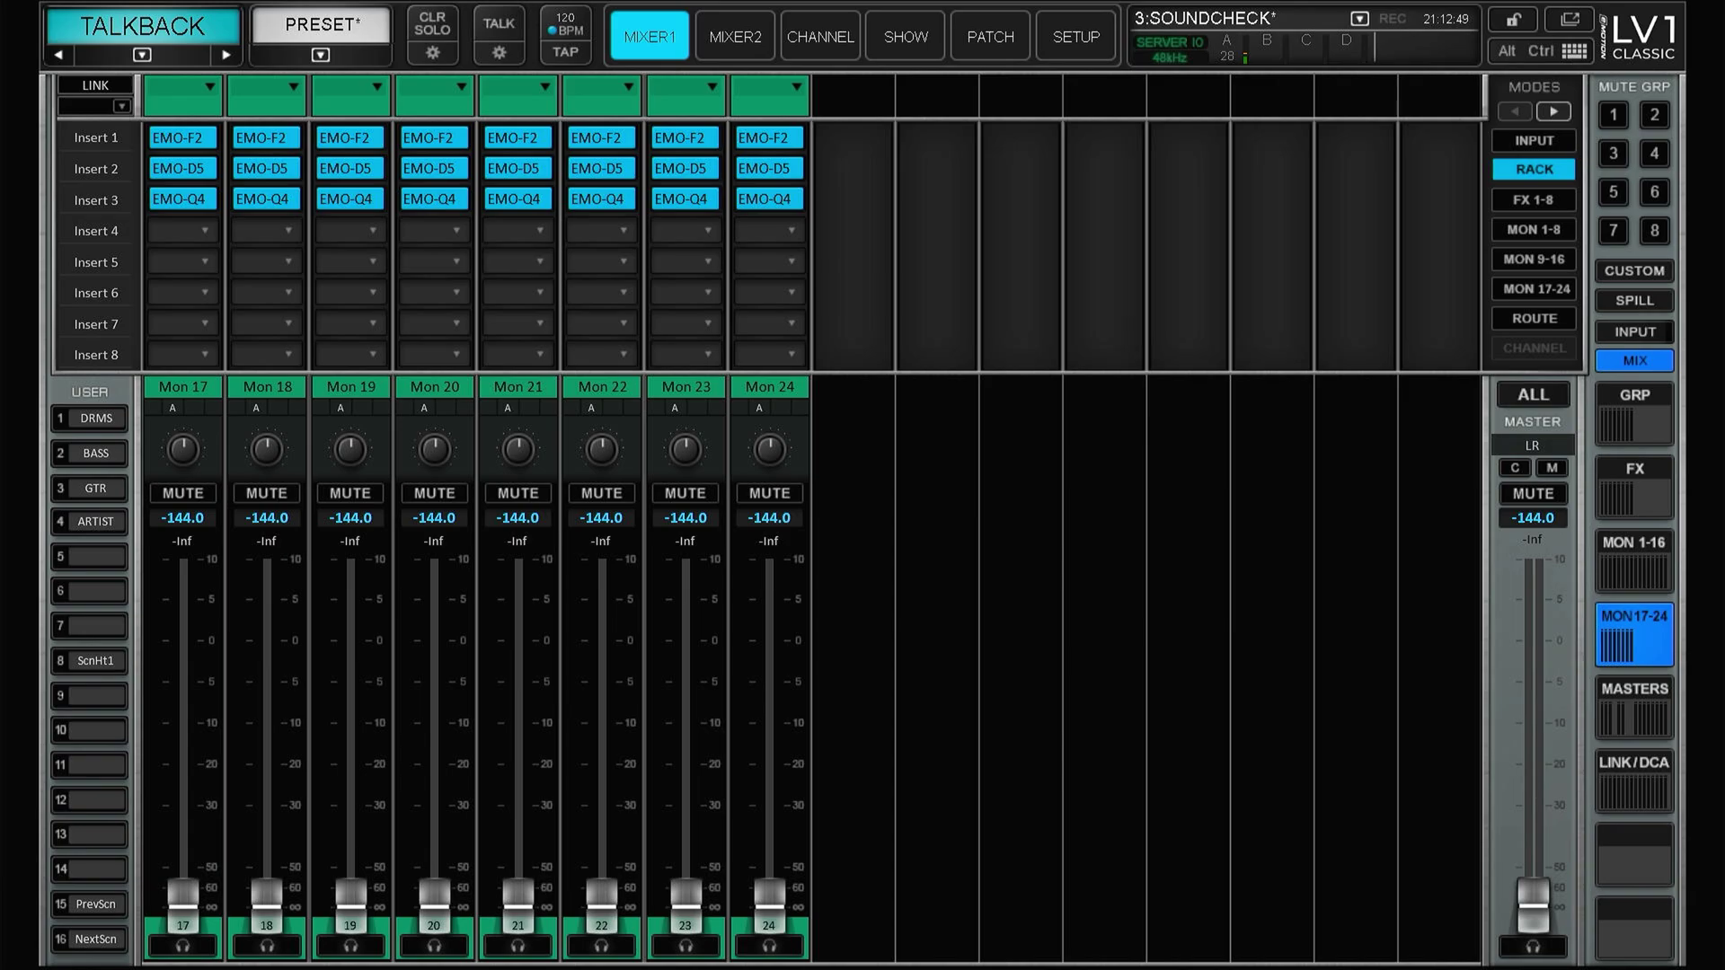
key("Down")
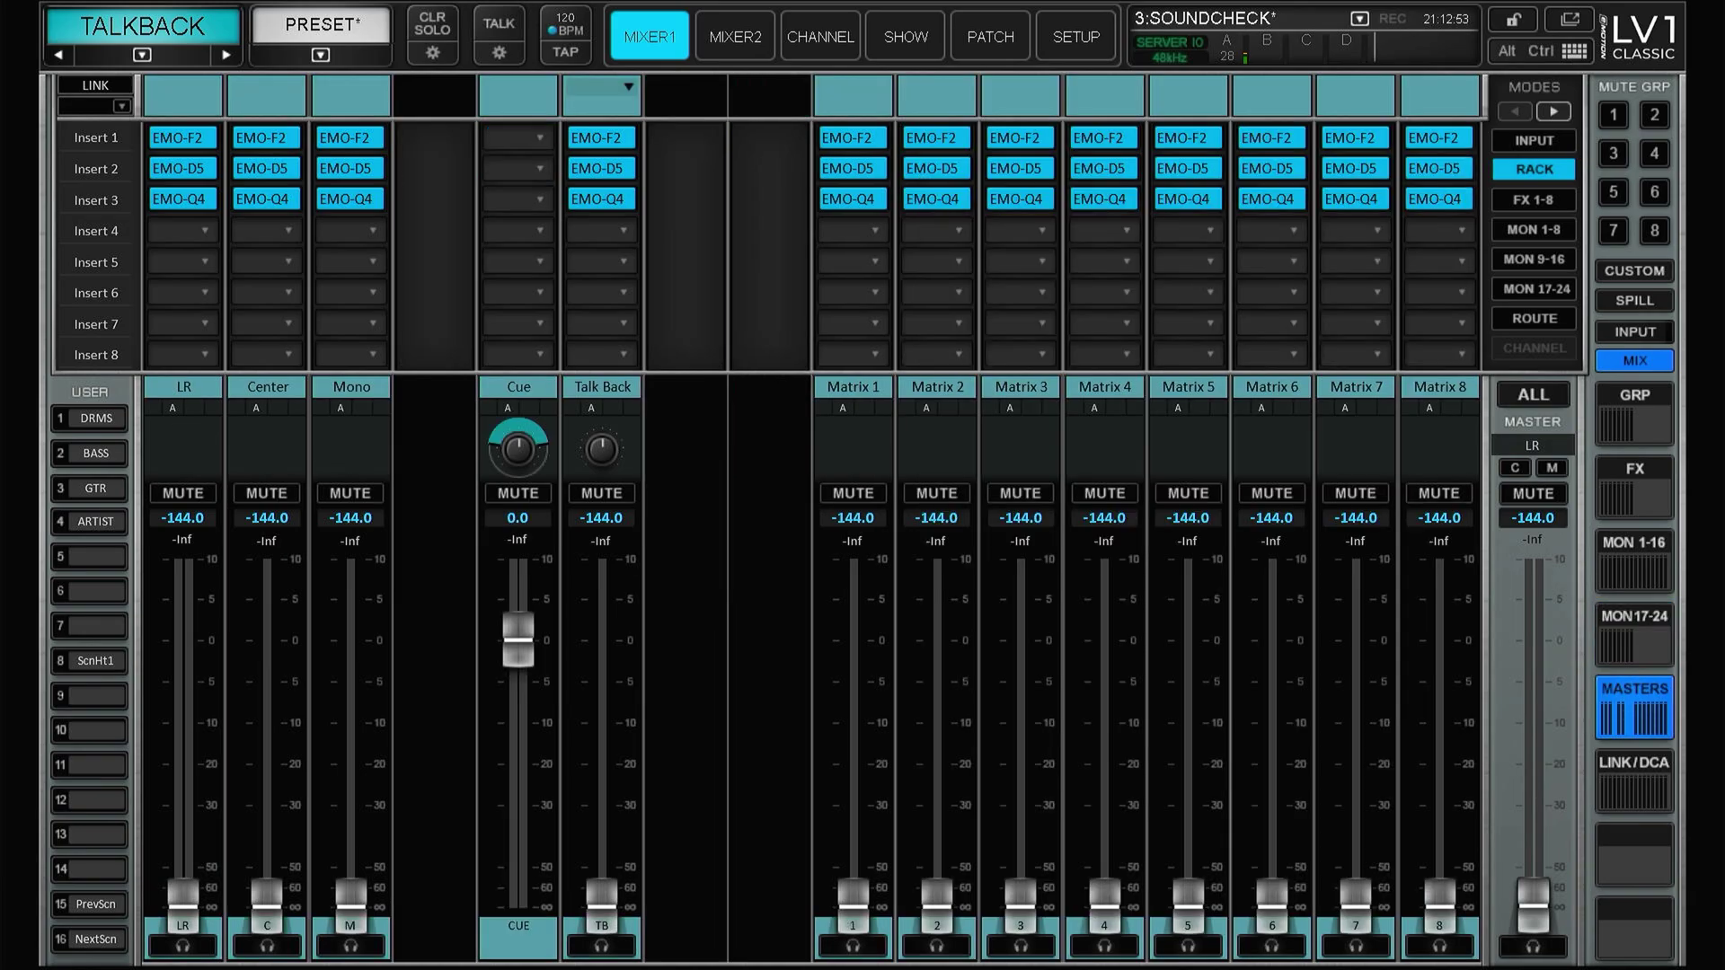
key("Down")
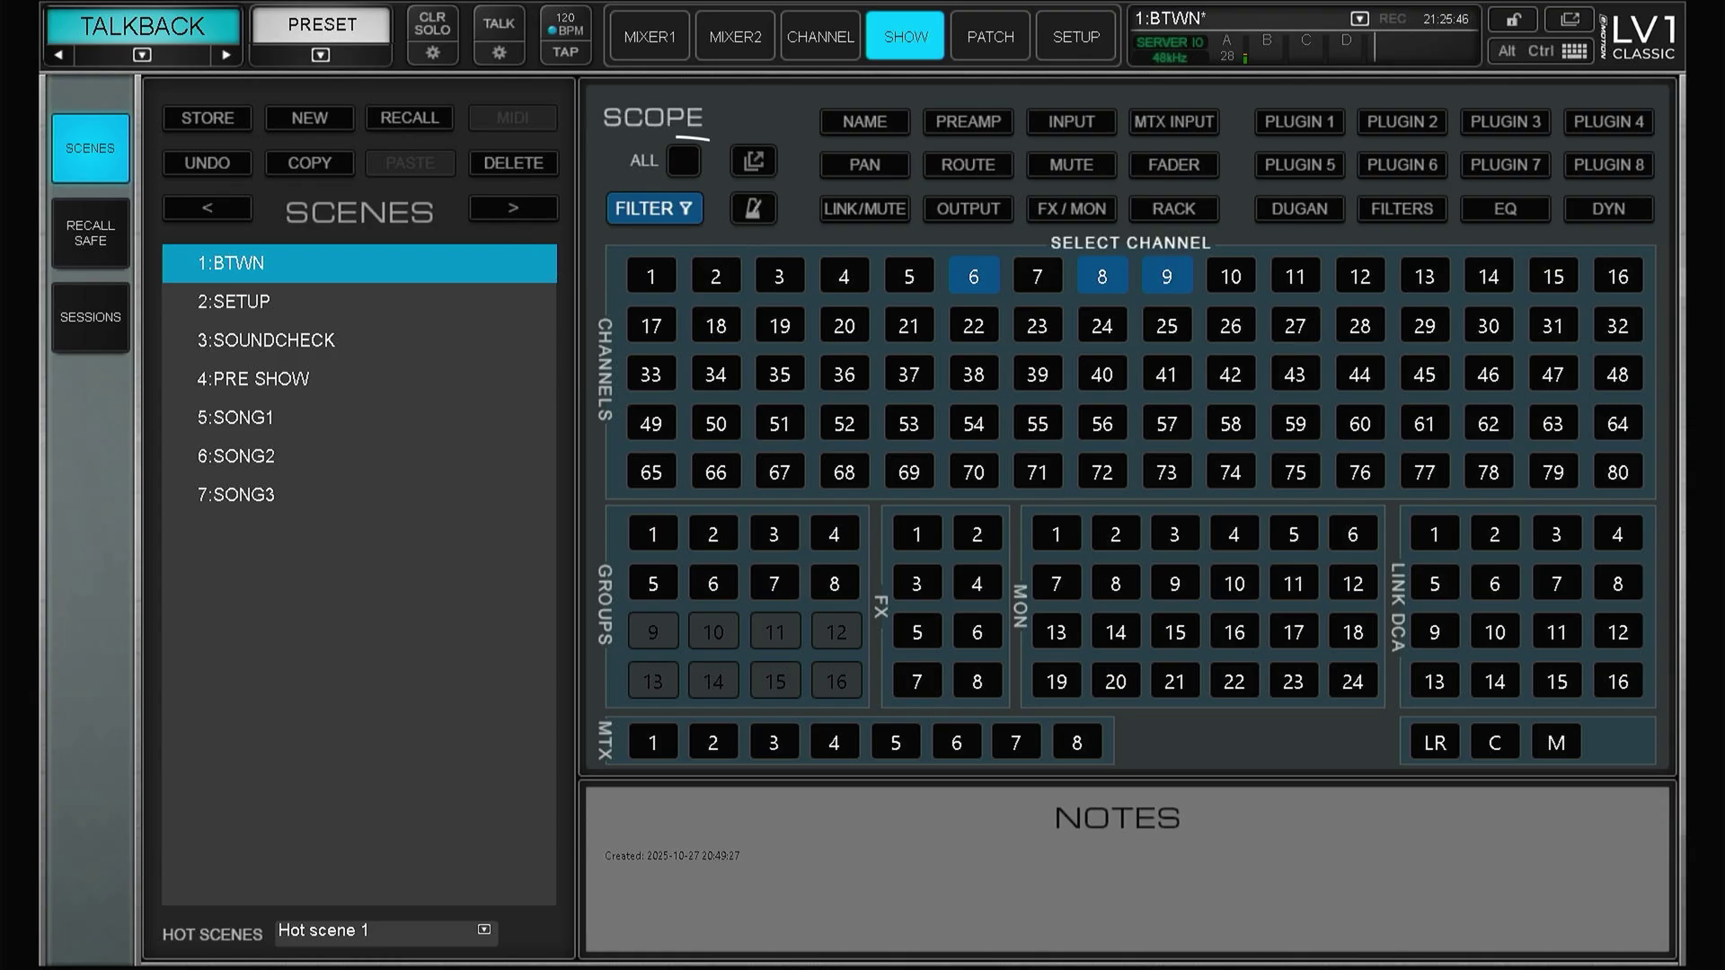
- In the BTWN scene scope, include Plugin 1, Plugin 2 and the fader for the KICK channel
left_click(652, 275)
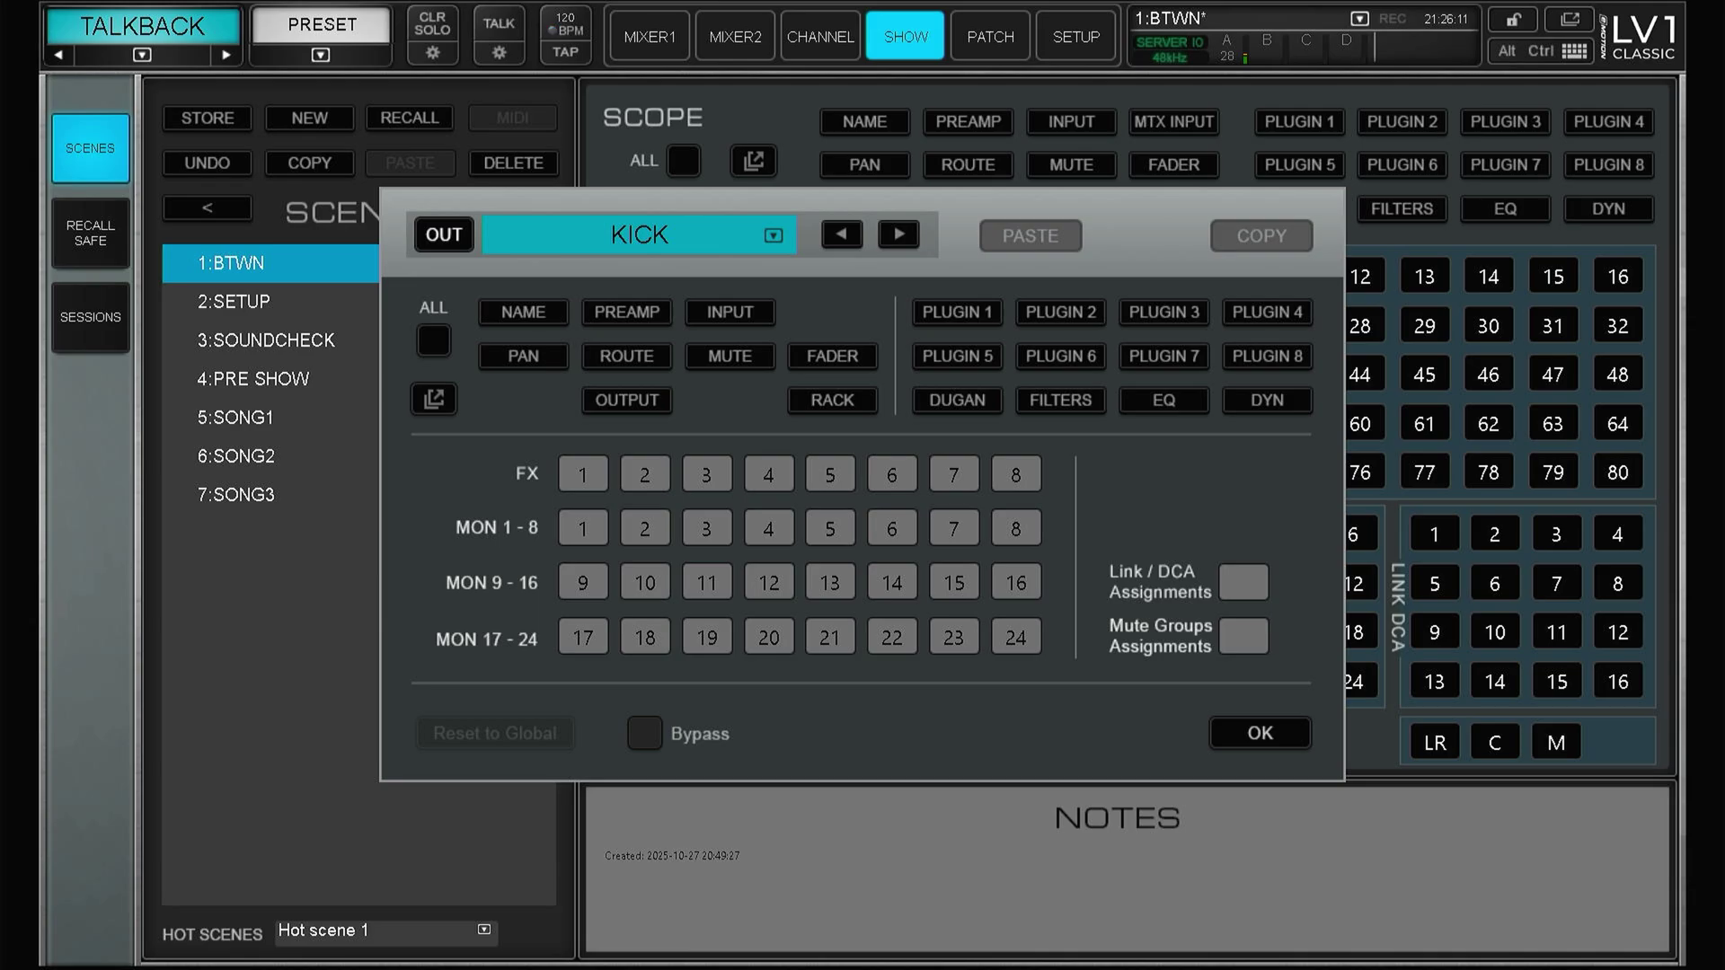
left_click(957, 312)
left_click(1059, 312)
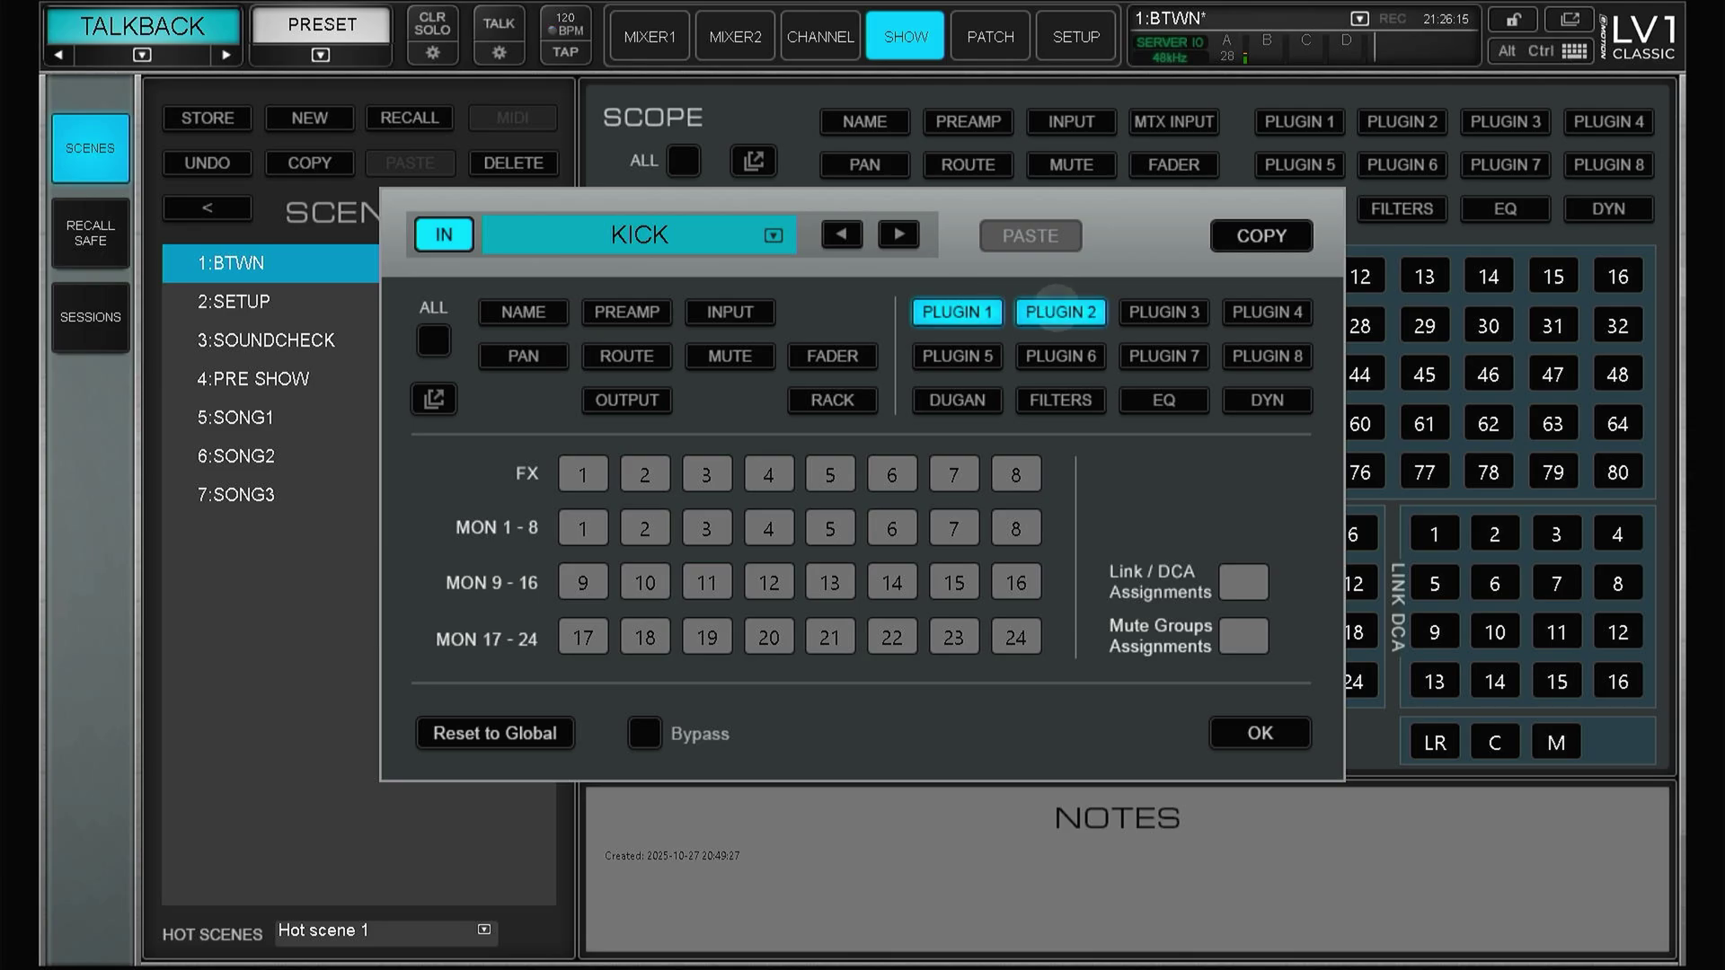
left_click(832, 356)
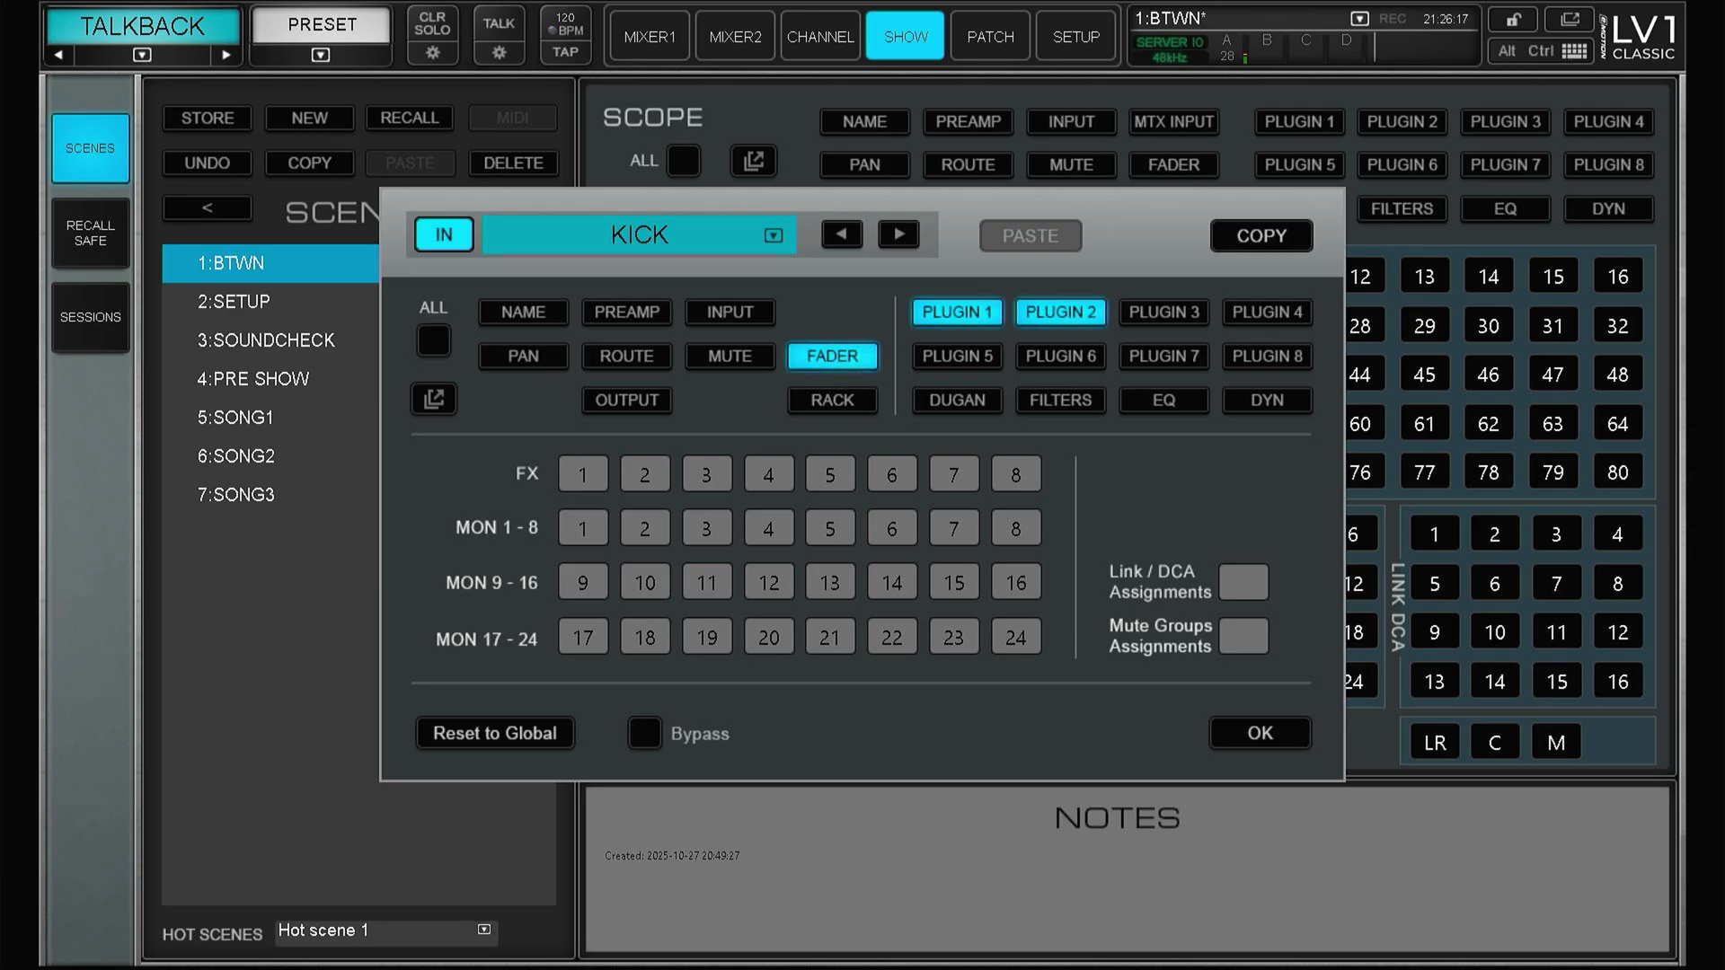
- Include Plugin 3 and the MON 1, 2 and 3 sends in the SNARE channel's scope
left_click(898, 234)
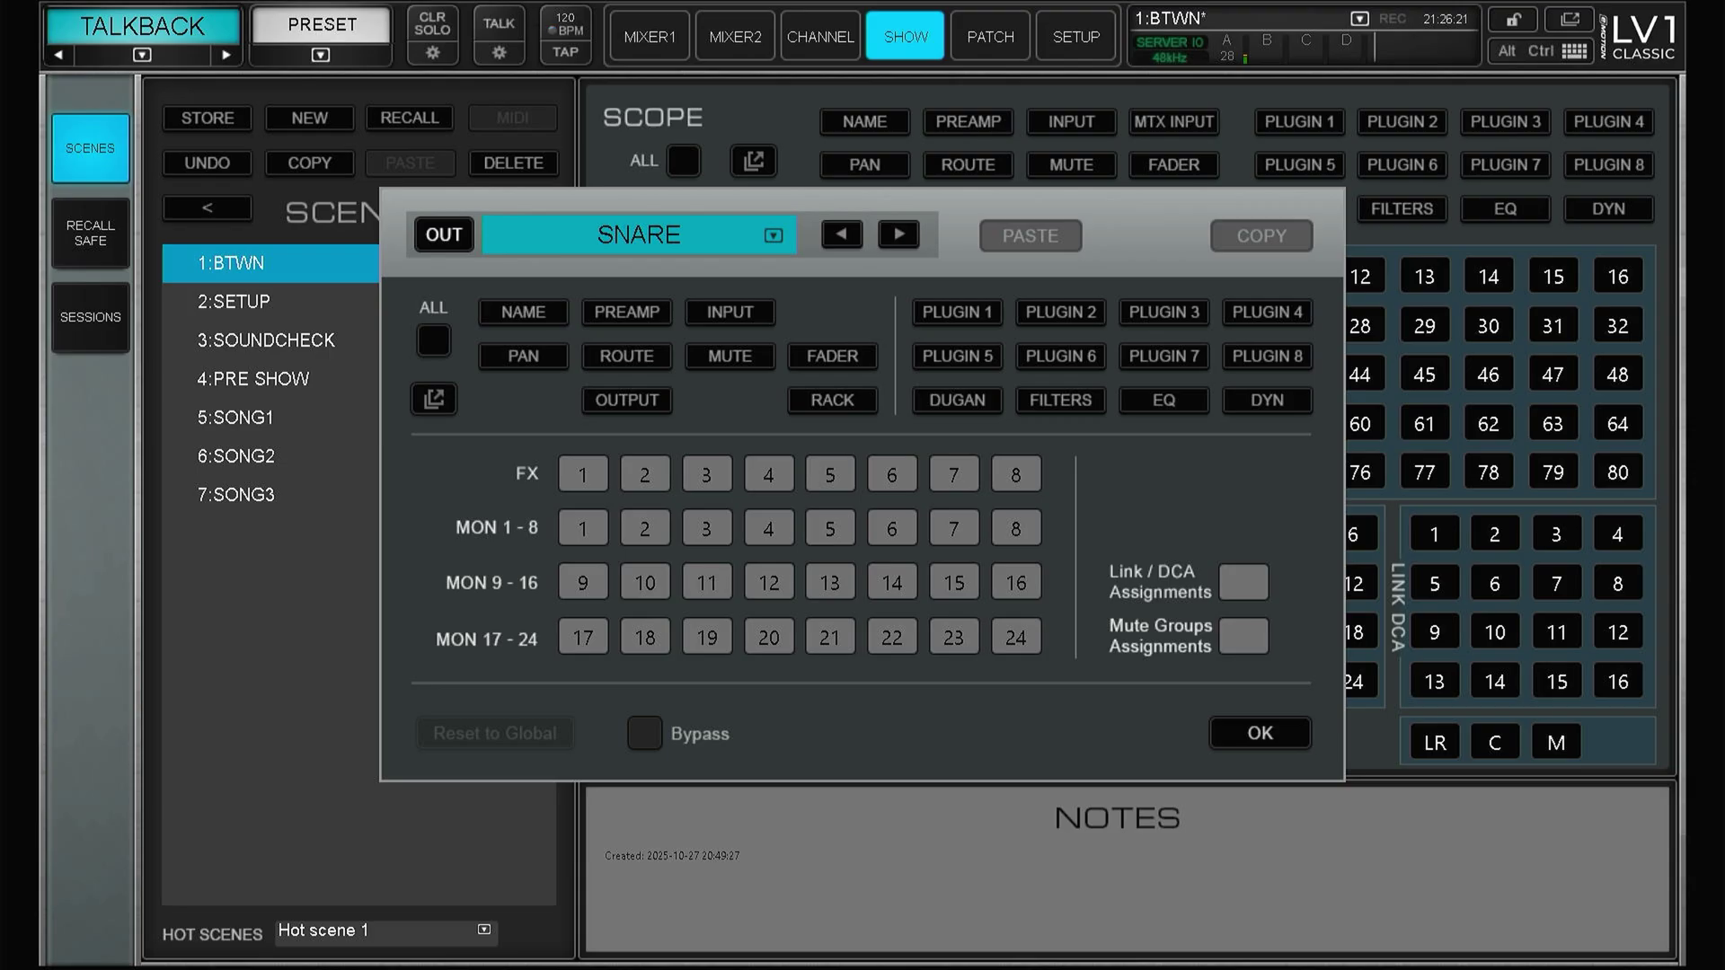
left_click(1164, 312)
left_click_drag(582, 528, 715, 527)
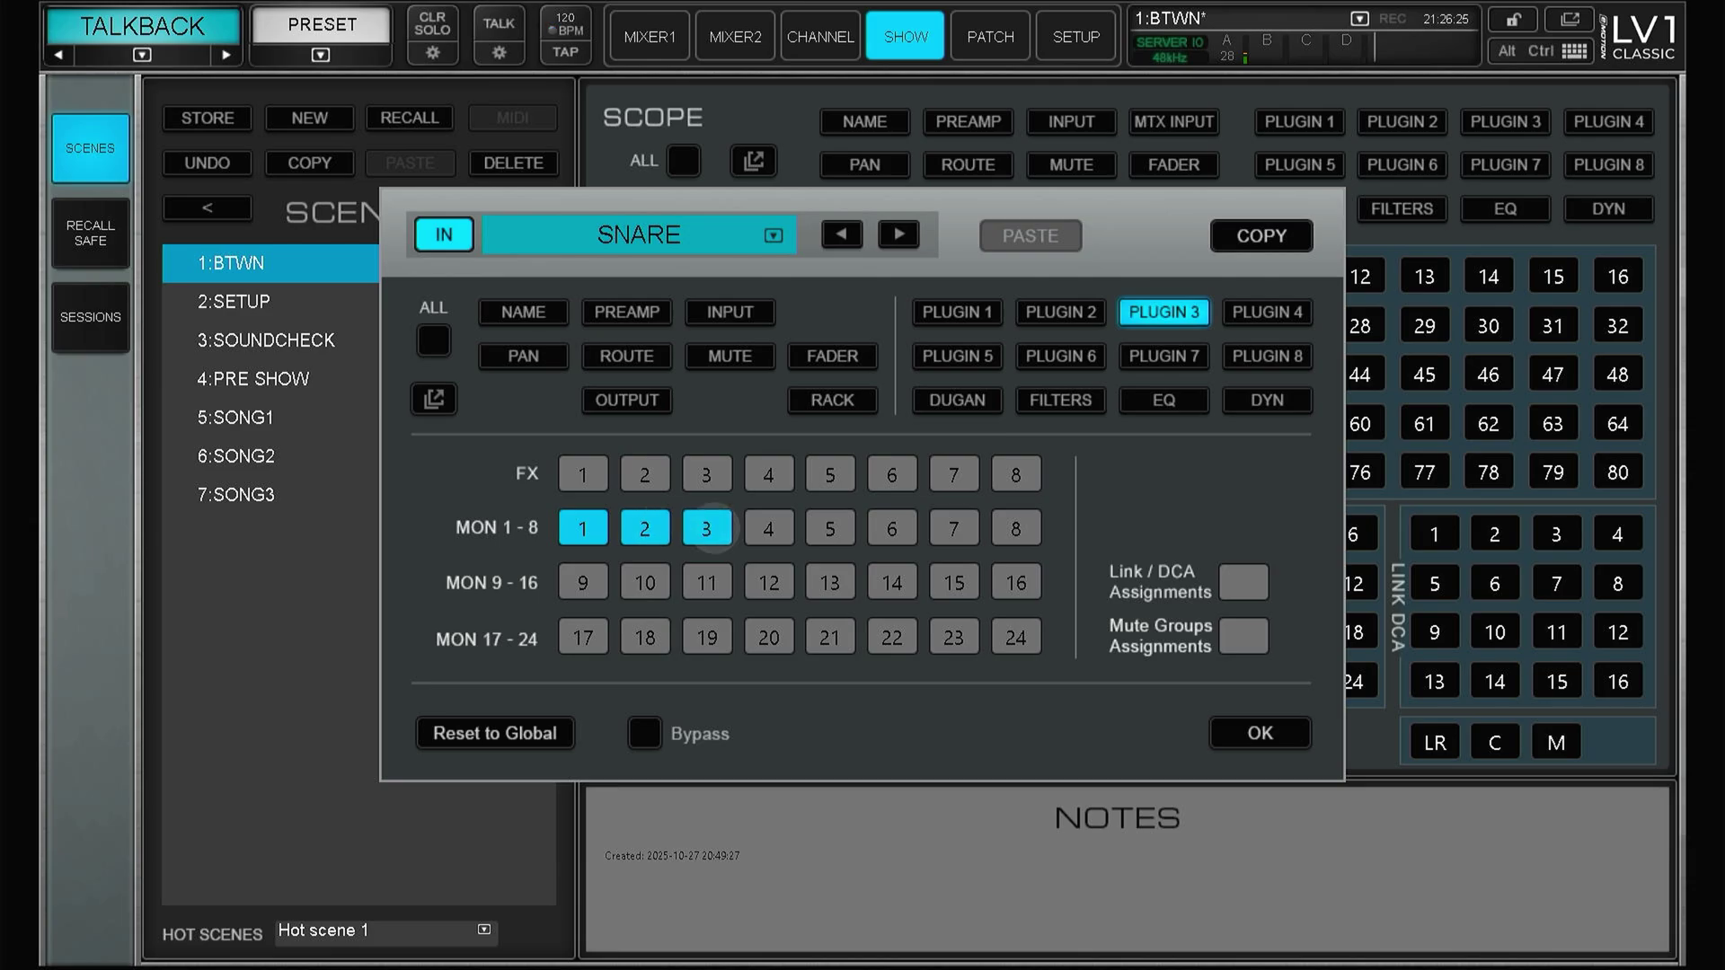
- Include mute and the FX 1 and FX 2 sends in the BASS channel's scope and accept the channel filters
left_click(899, 235)
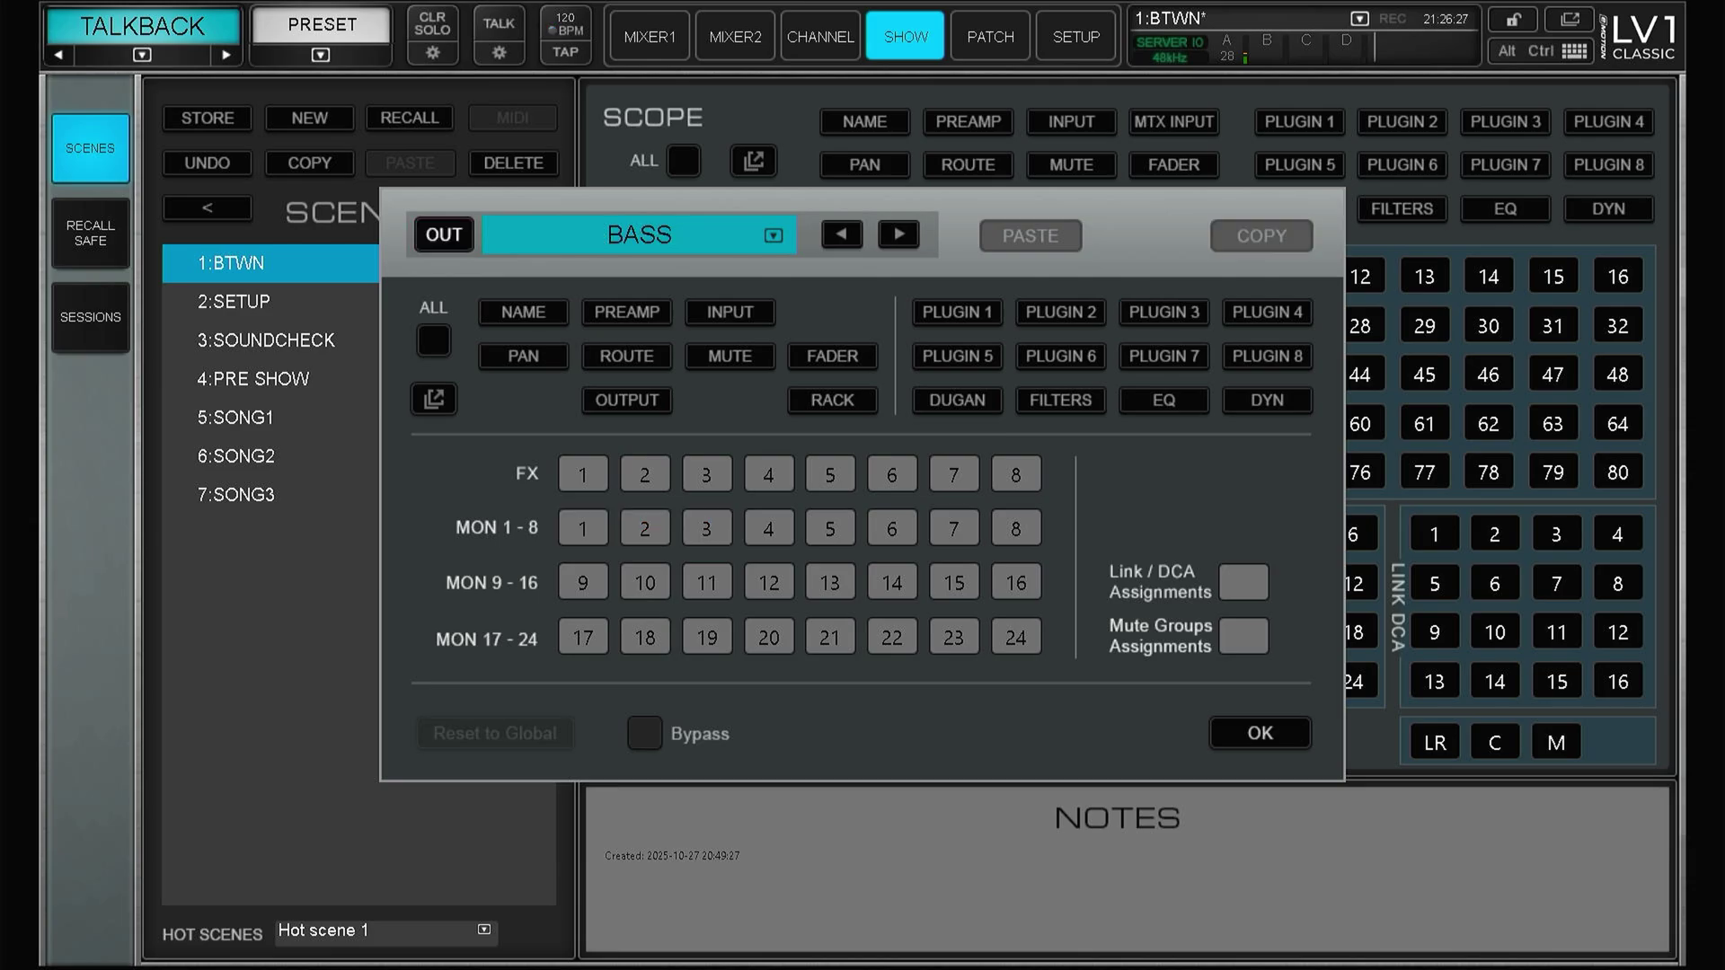
left_click(730, 355)
left_click_drag(582, 473, 644, 473)
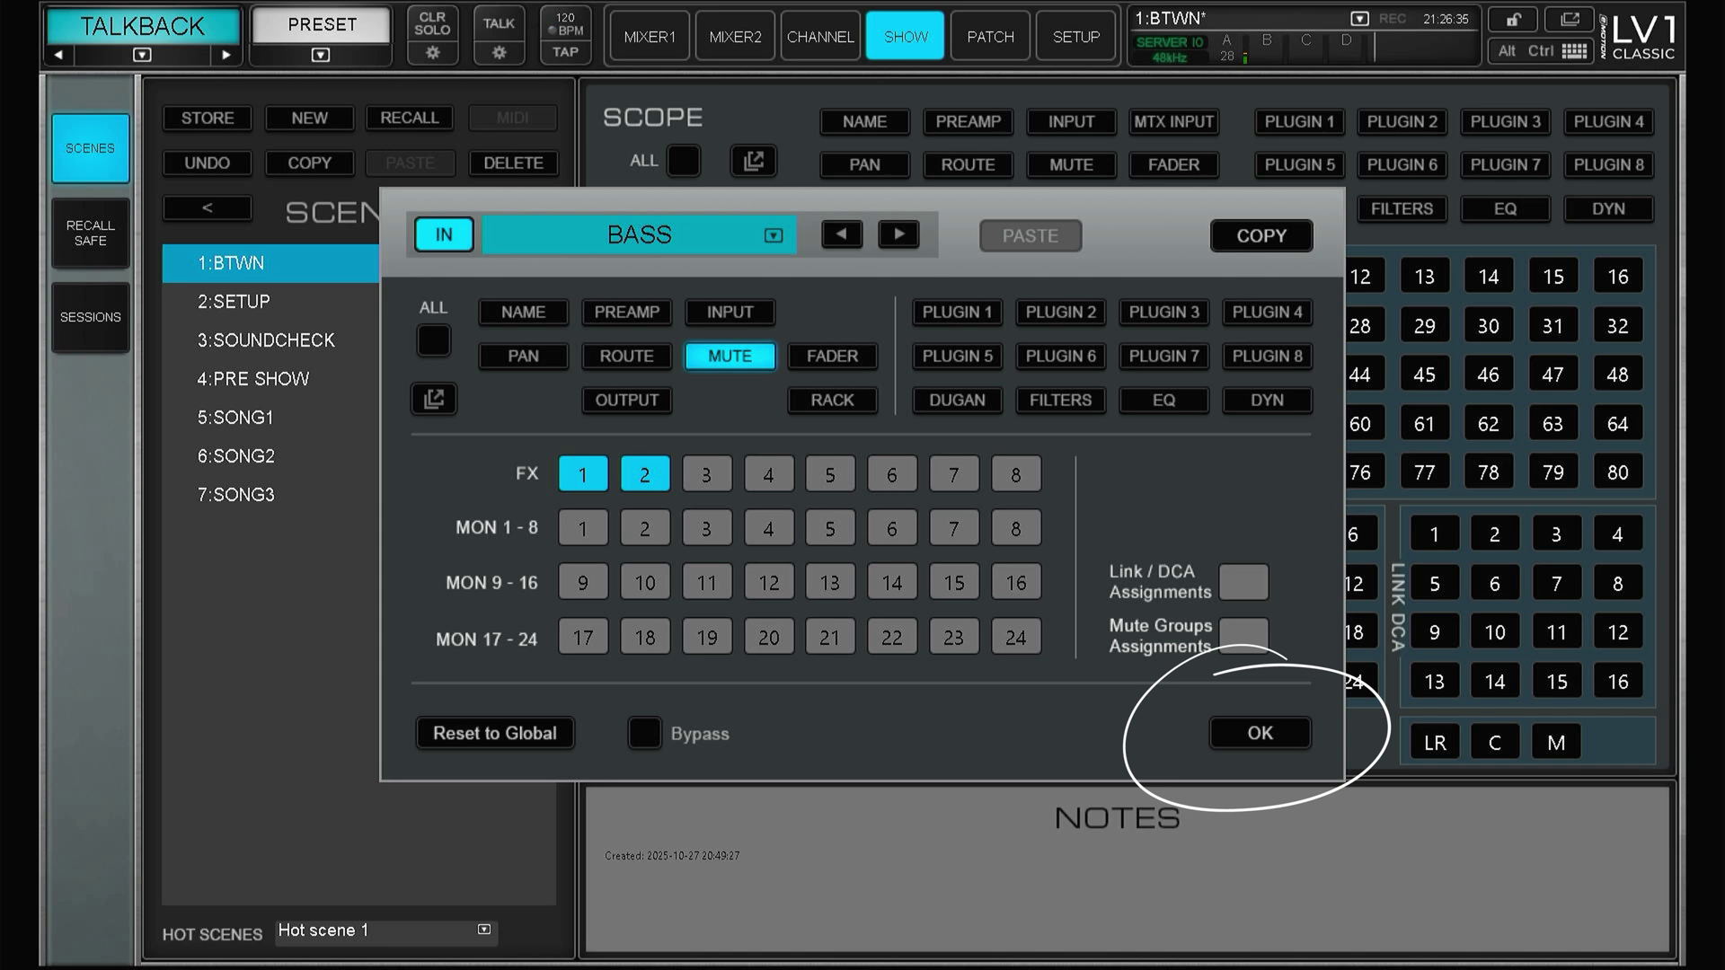
left_click(1259, 733)
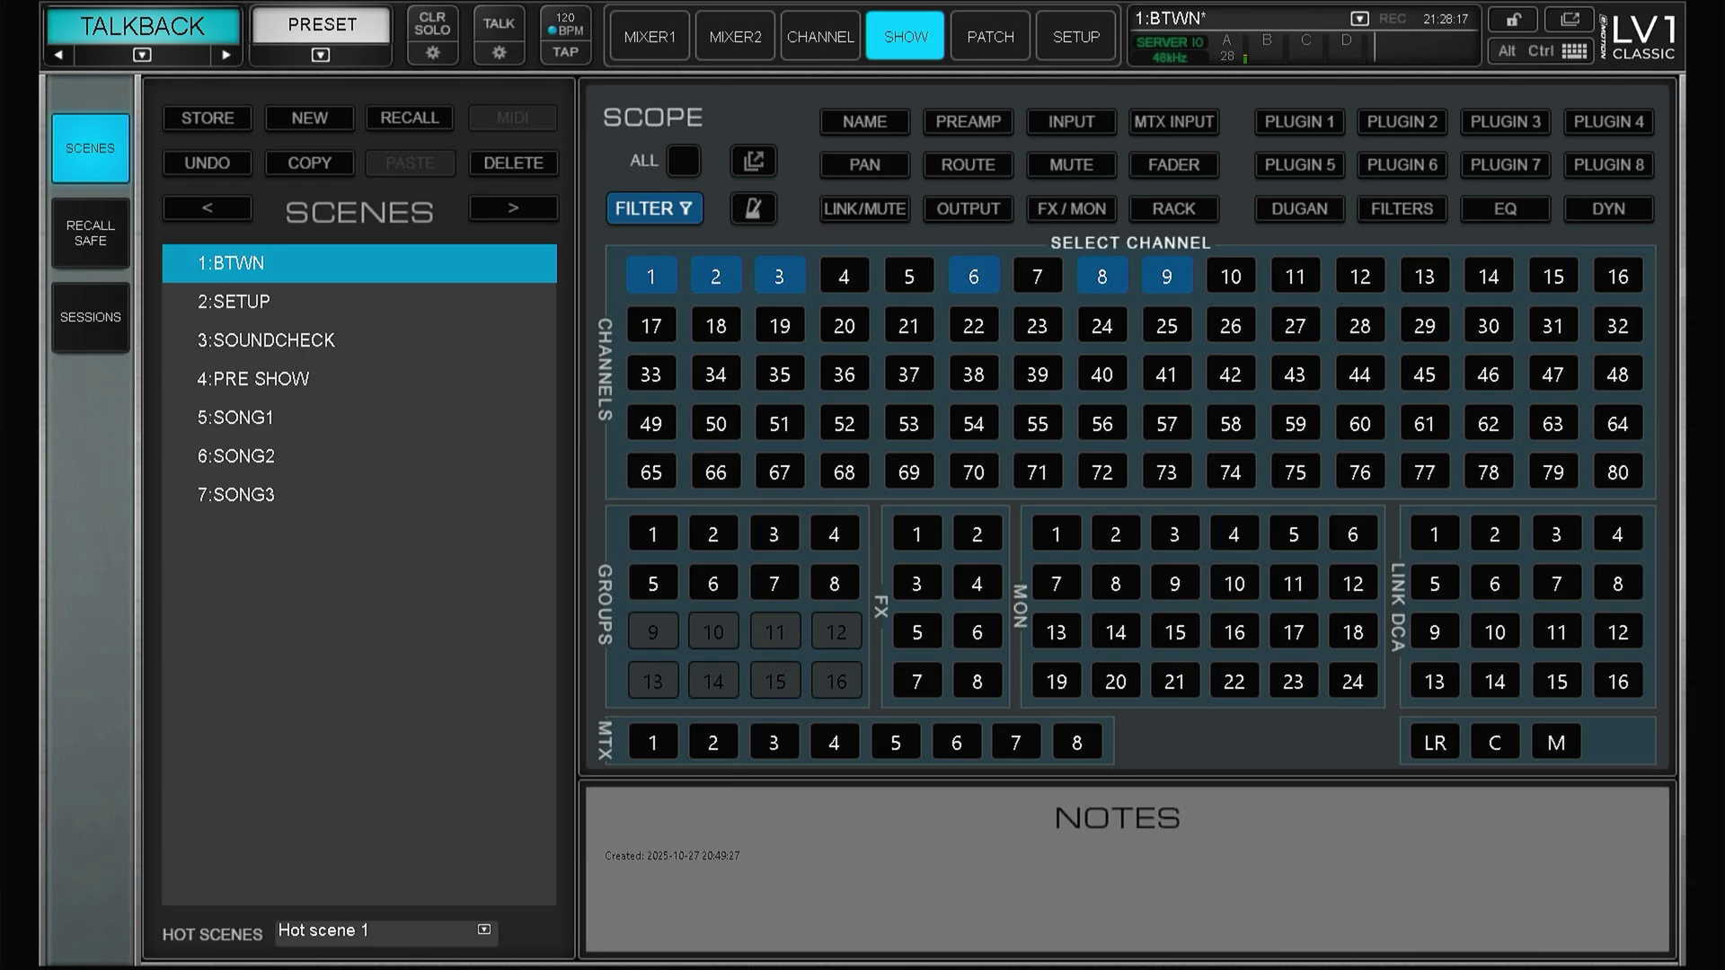
- Include the fader, Plugin 7 and Plugin 8 in the BTWN scene's global scope
left_click(1172, 164)
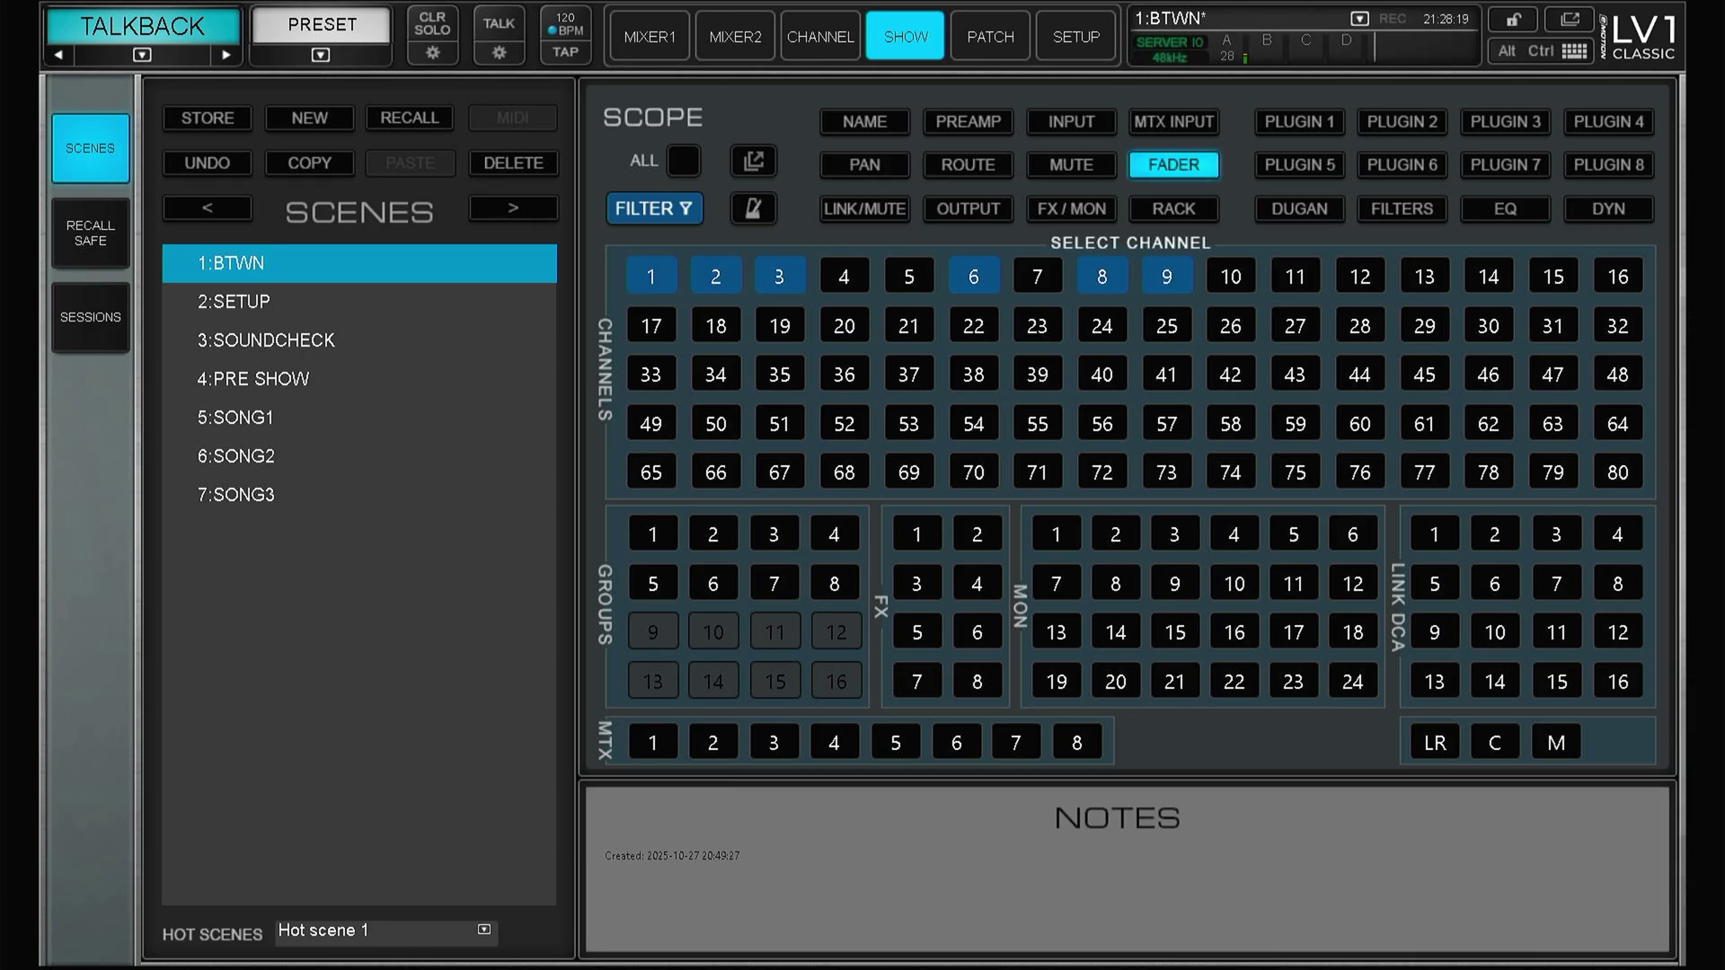
left_click(1505, 165)
left_click(1608, 165)
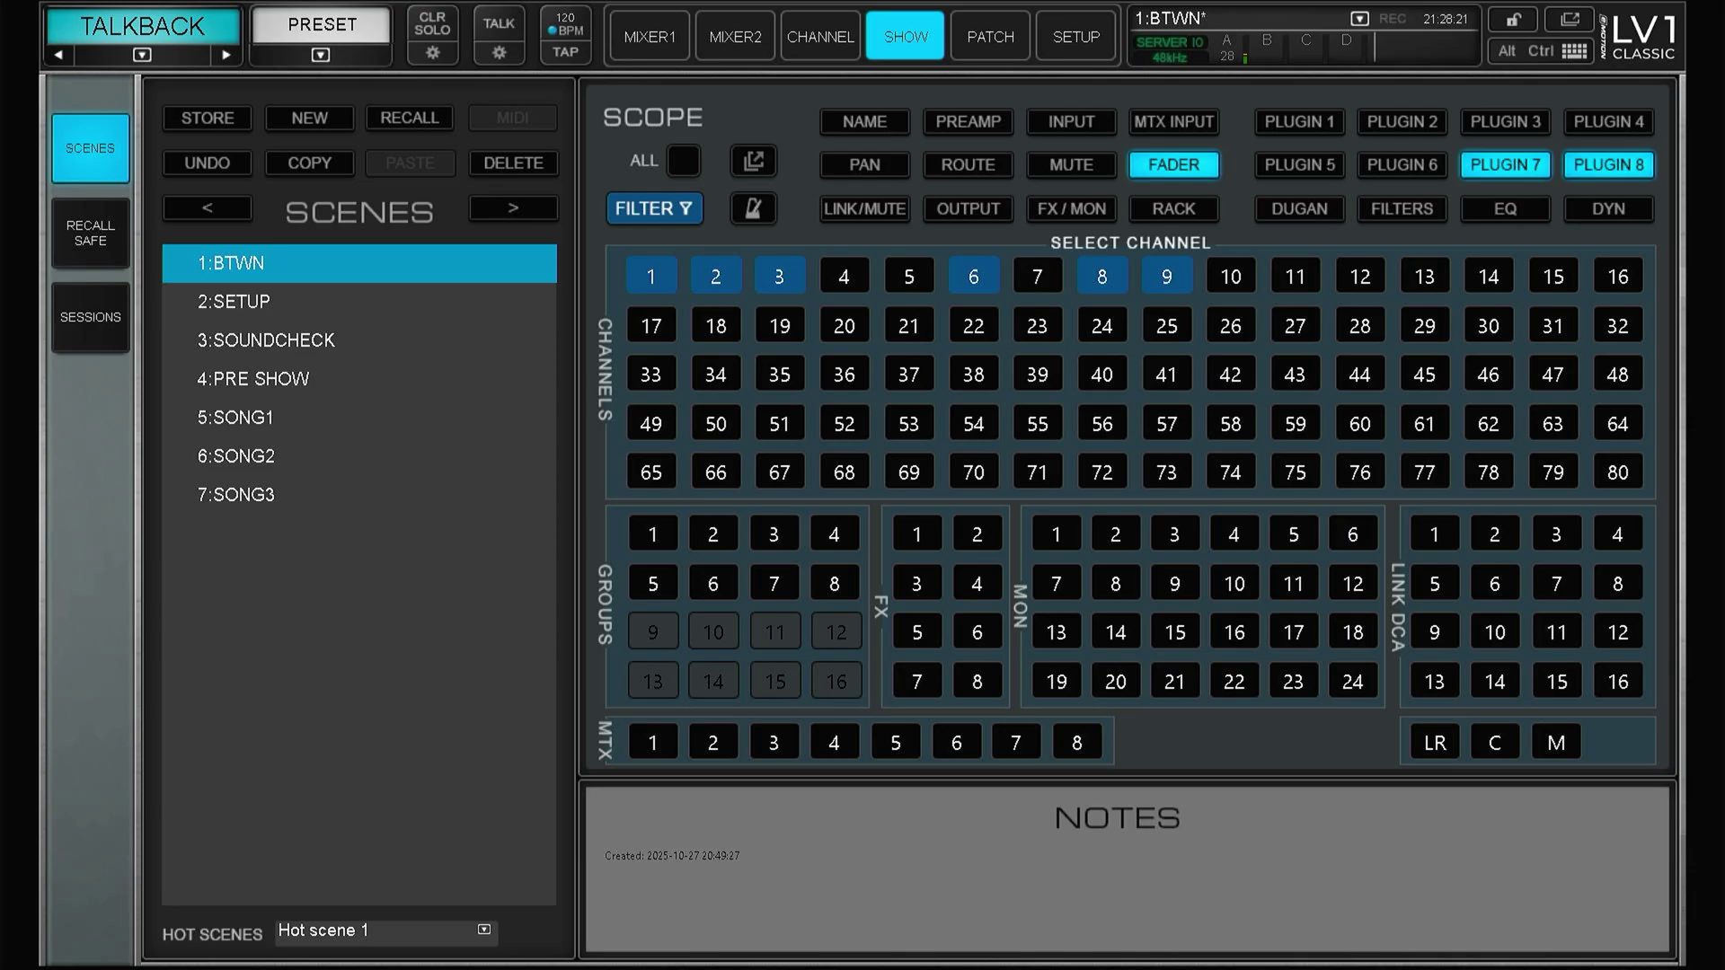
- Put Groups 1 through 8 in the BTWN scene's scope and accept the selection
left_click(652, 533)
left_click(443, 234)
left_click(898, 235)
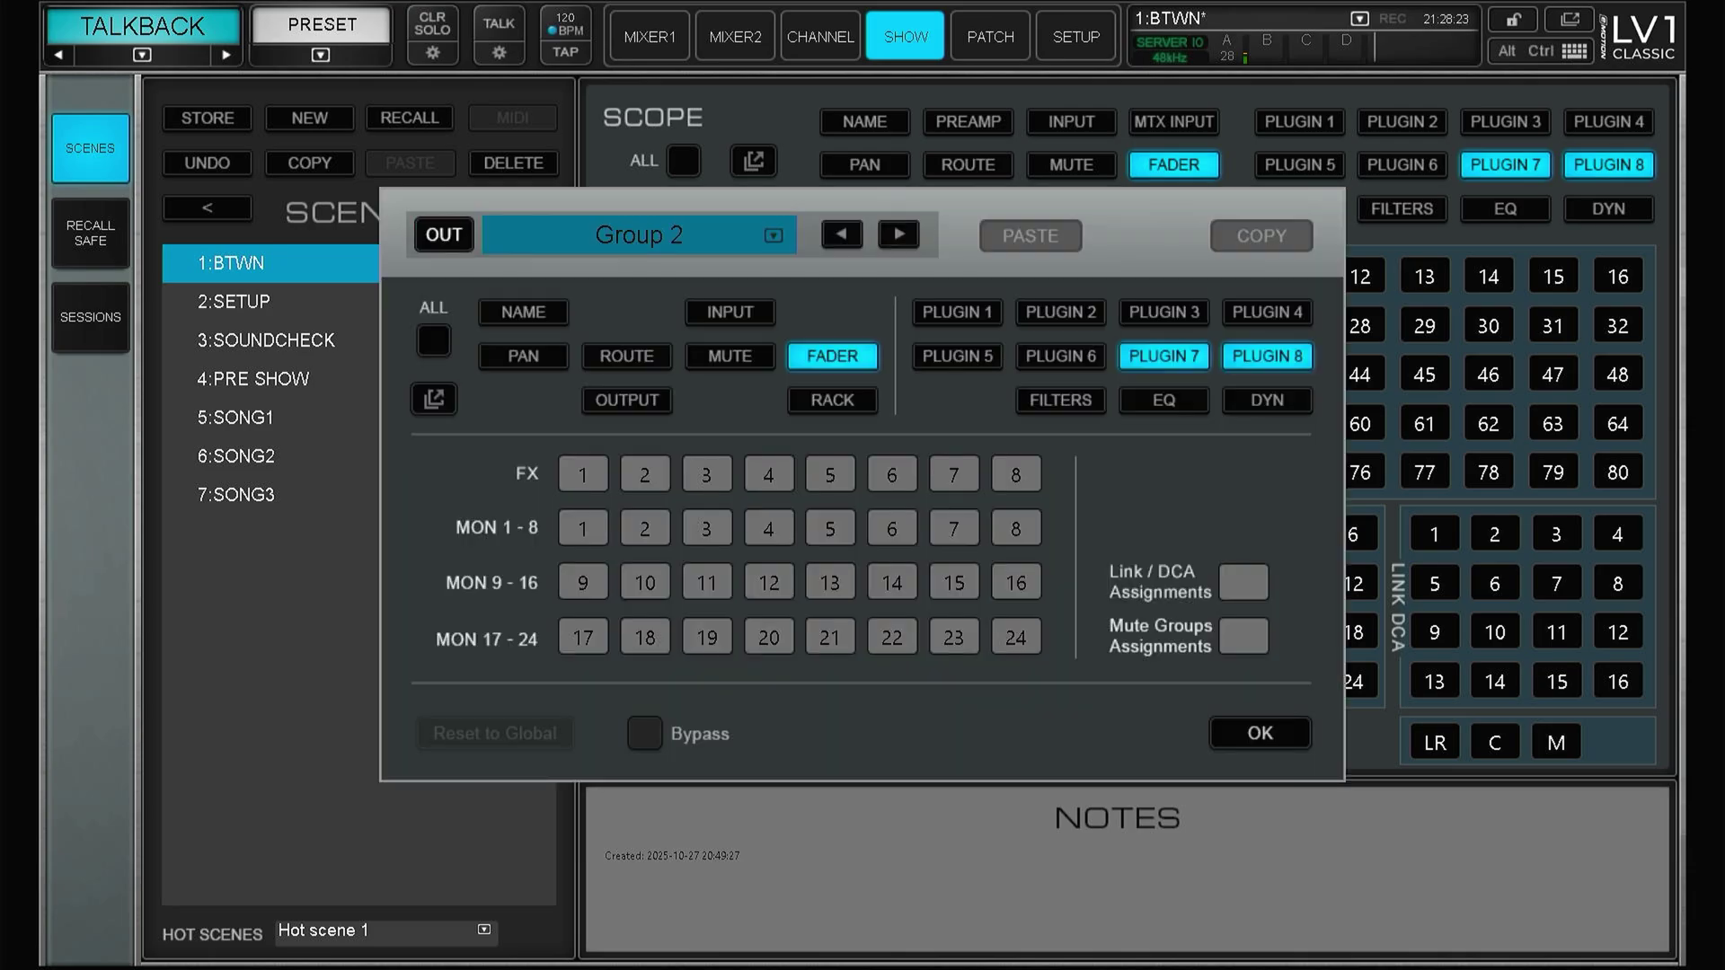
left_click(444, 234)
left_click(899, 234)
left_click(444, 234)
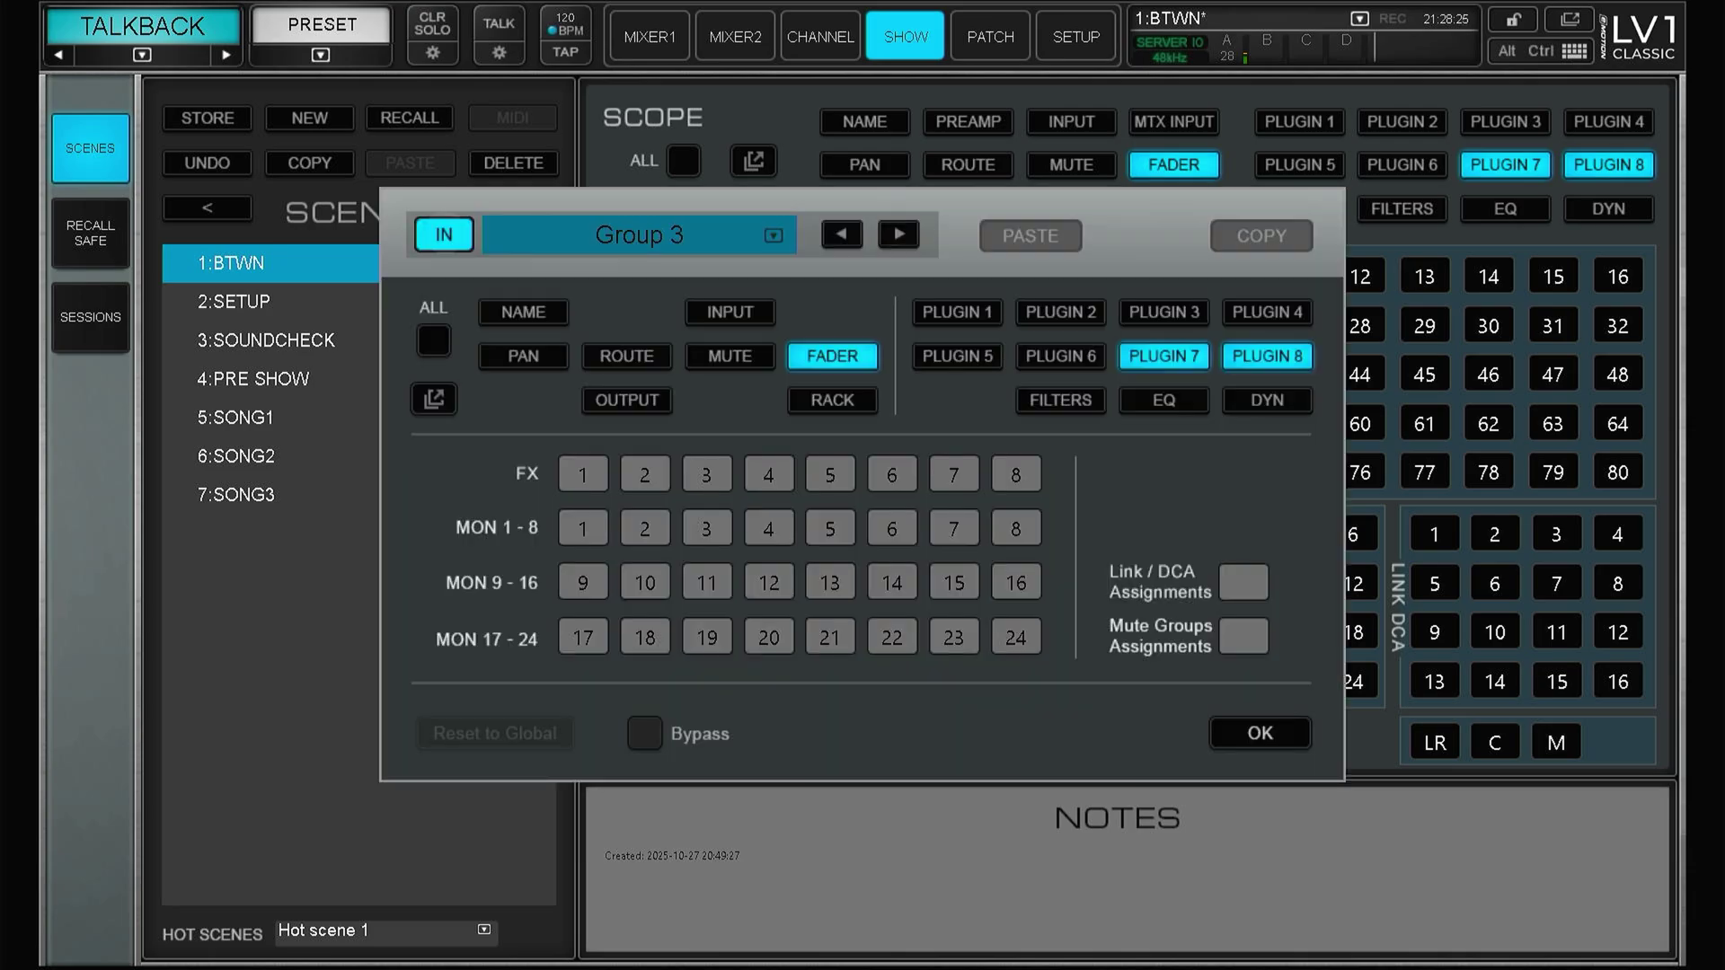
left_click(899, 235)
left_click(444, 235)
left_click(899, 234)
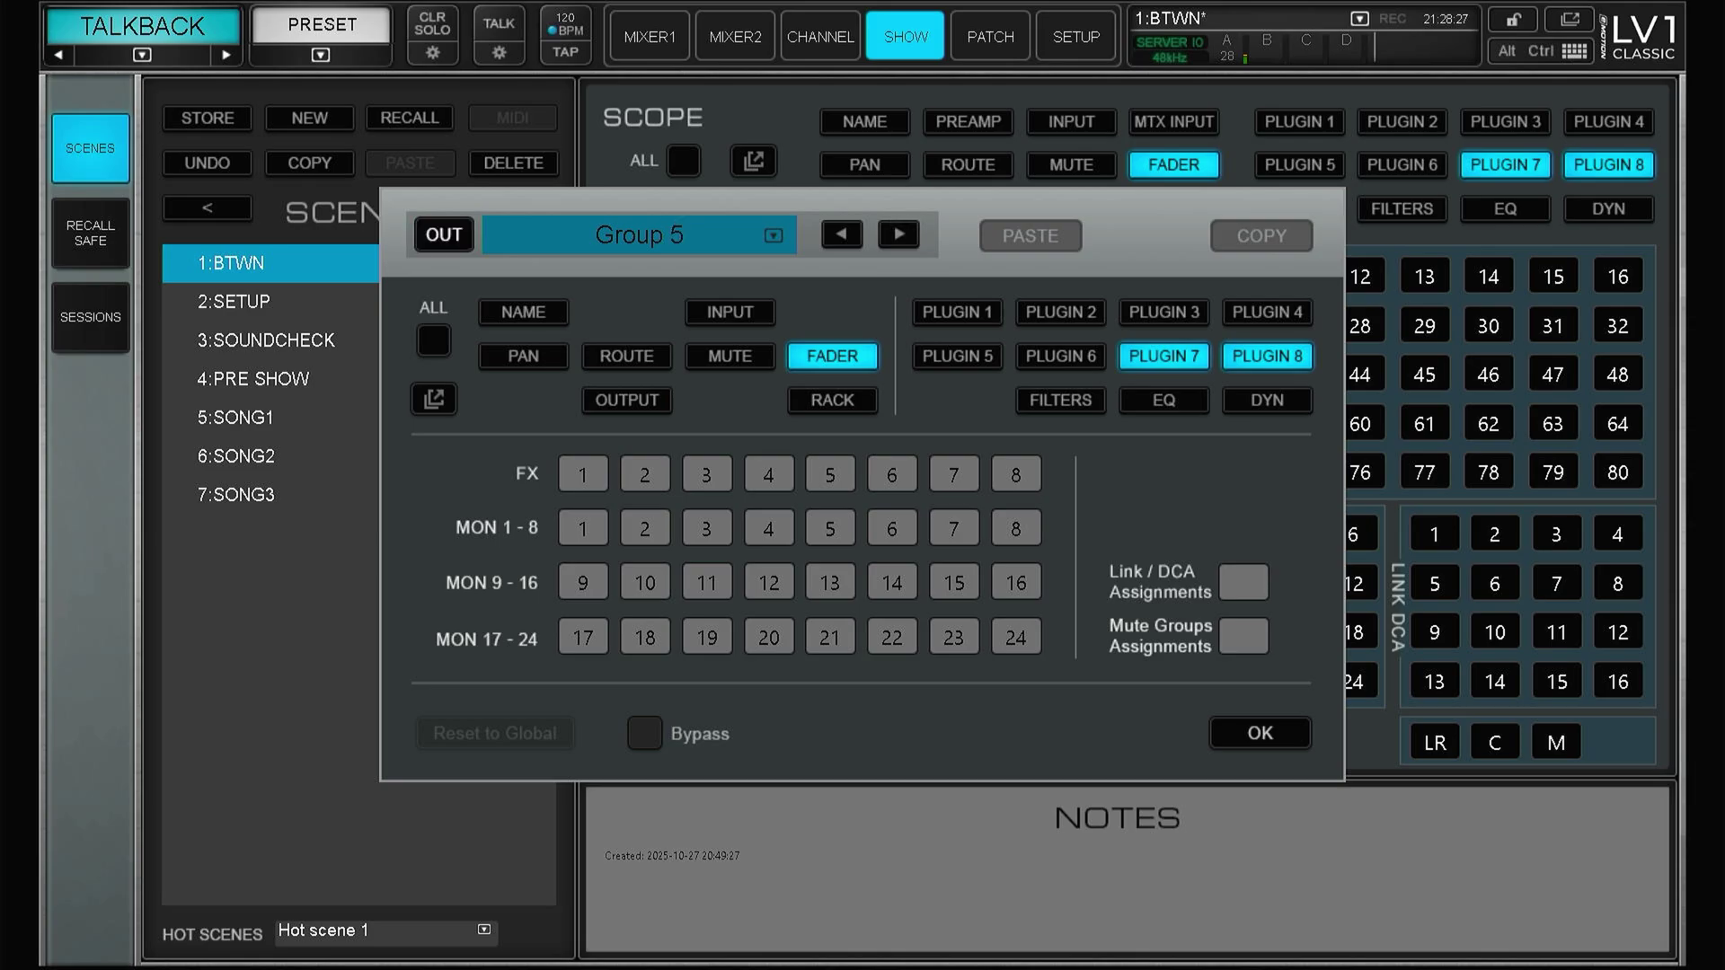
left_click(444, 235)
left_click(899, 234)
left_click(444, 235)
left_click(899, 234)
left_click(444, 235)
left_click(899, 235)
left_click(443, 235)
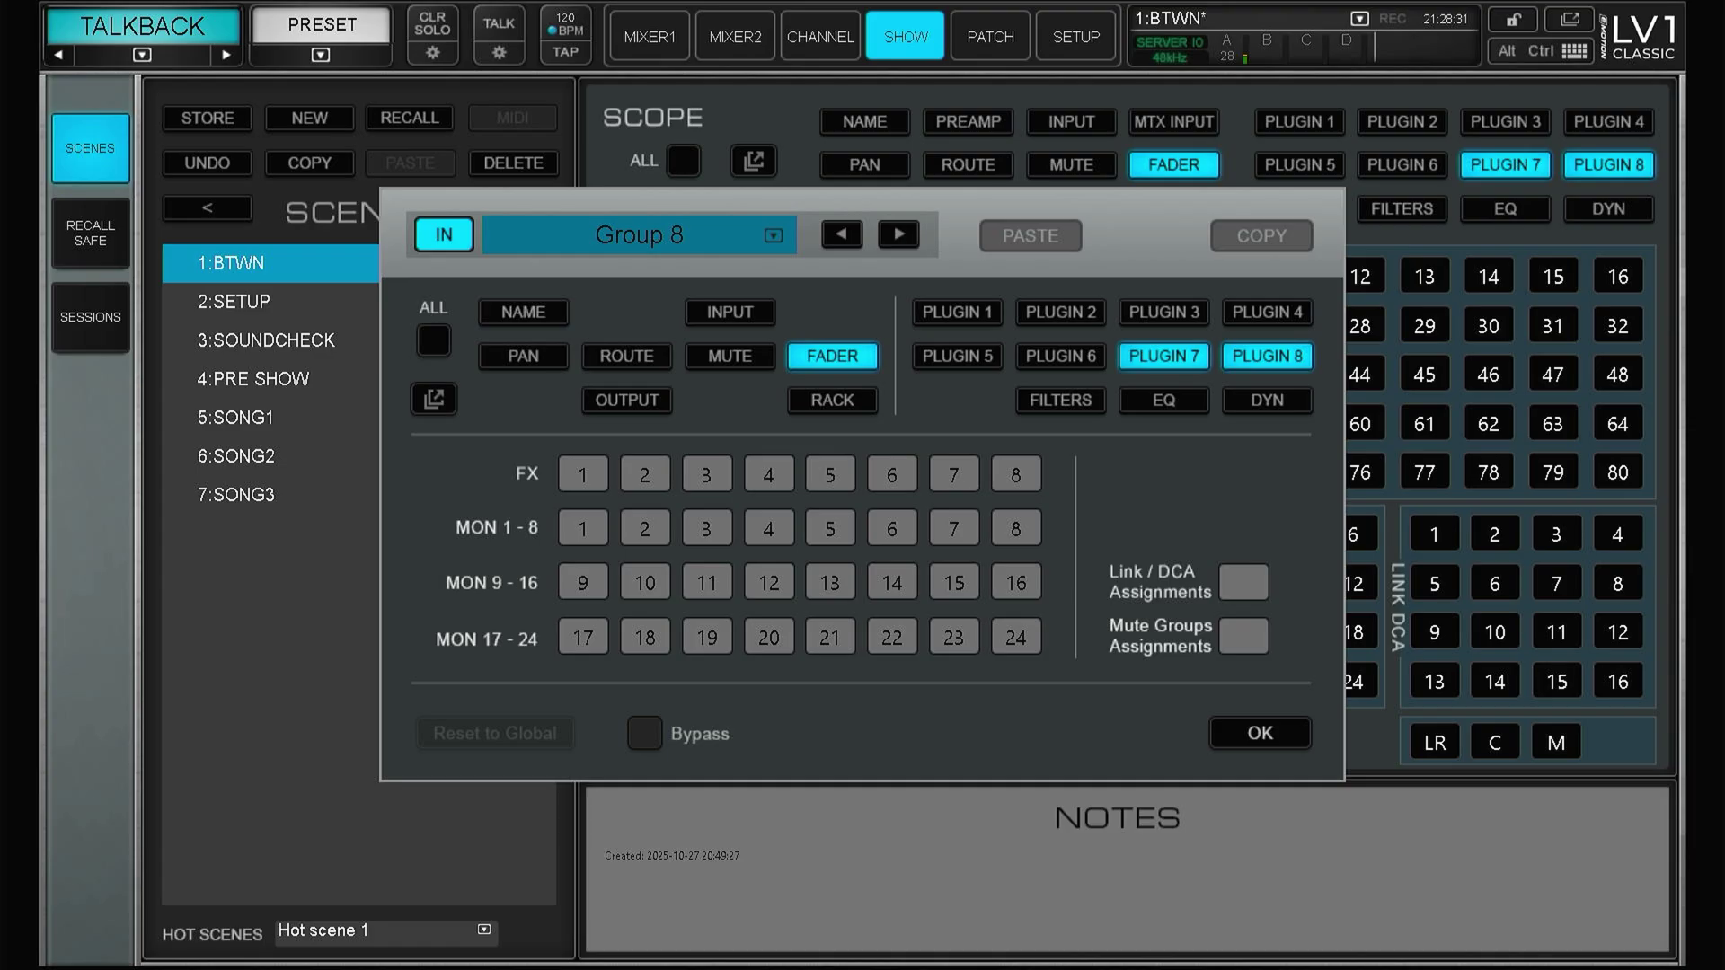
left_click(1263, 731)
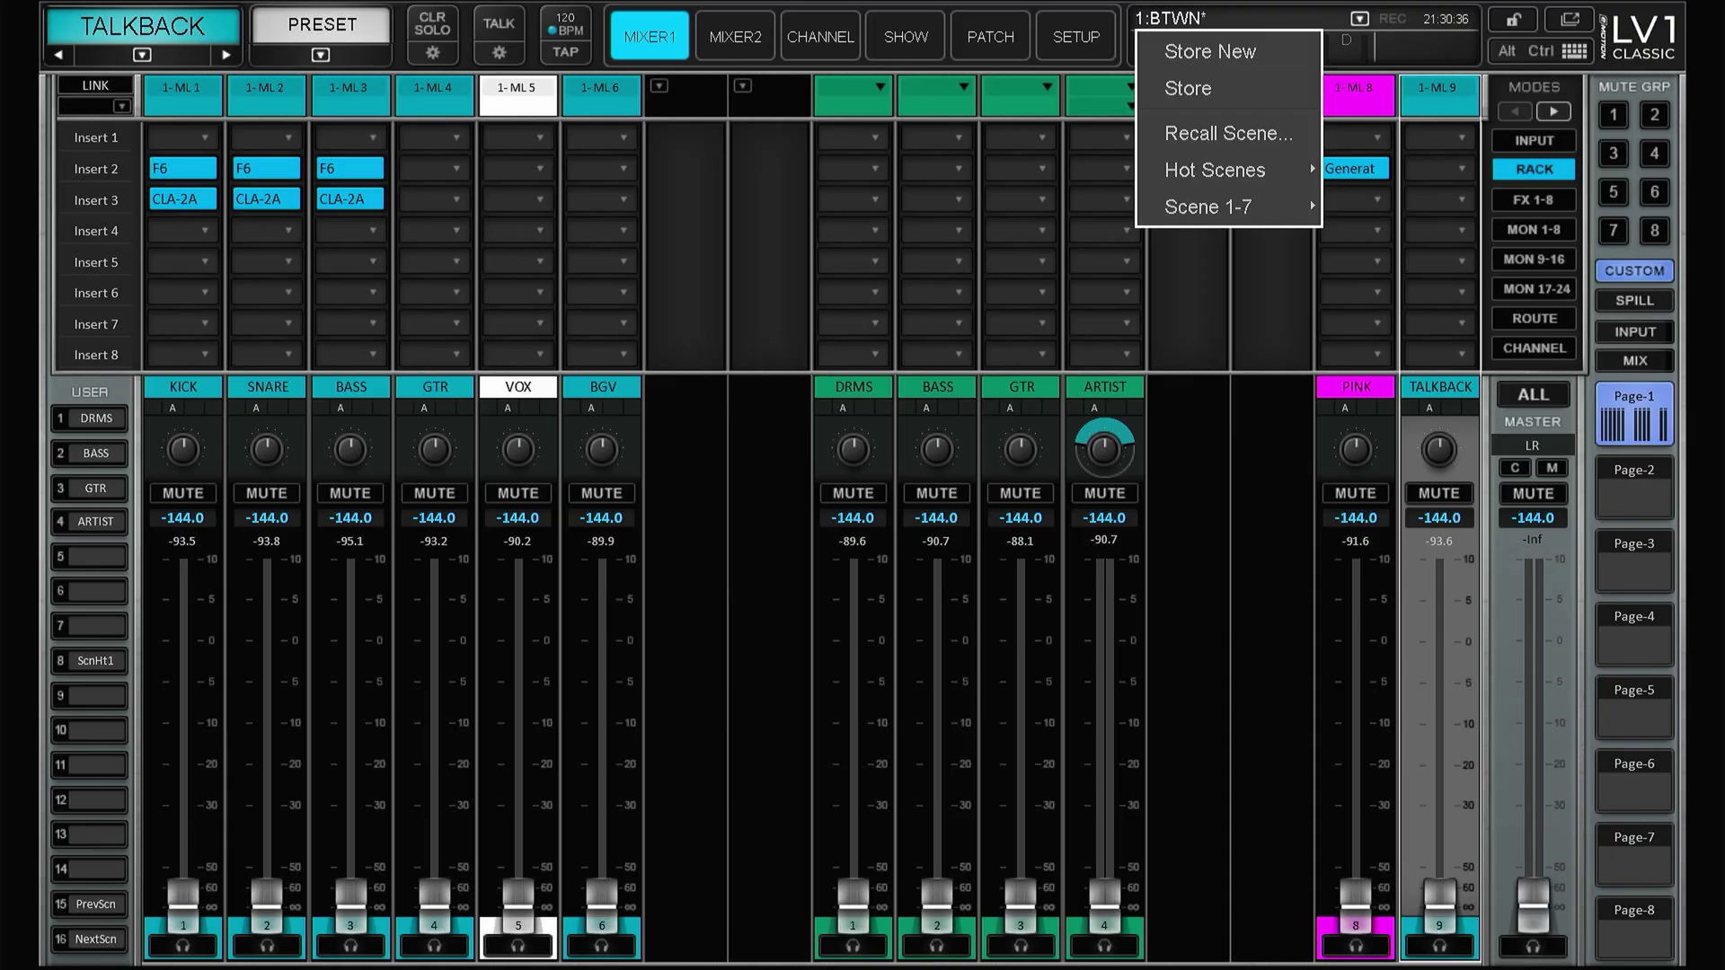
- Recall the SETUP scene, view the generator plugin on the PINK channel and return to the first mixer page
left_click(1226, 206)
left_click(1381, 244)
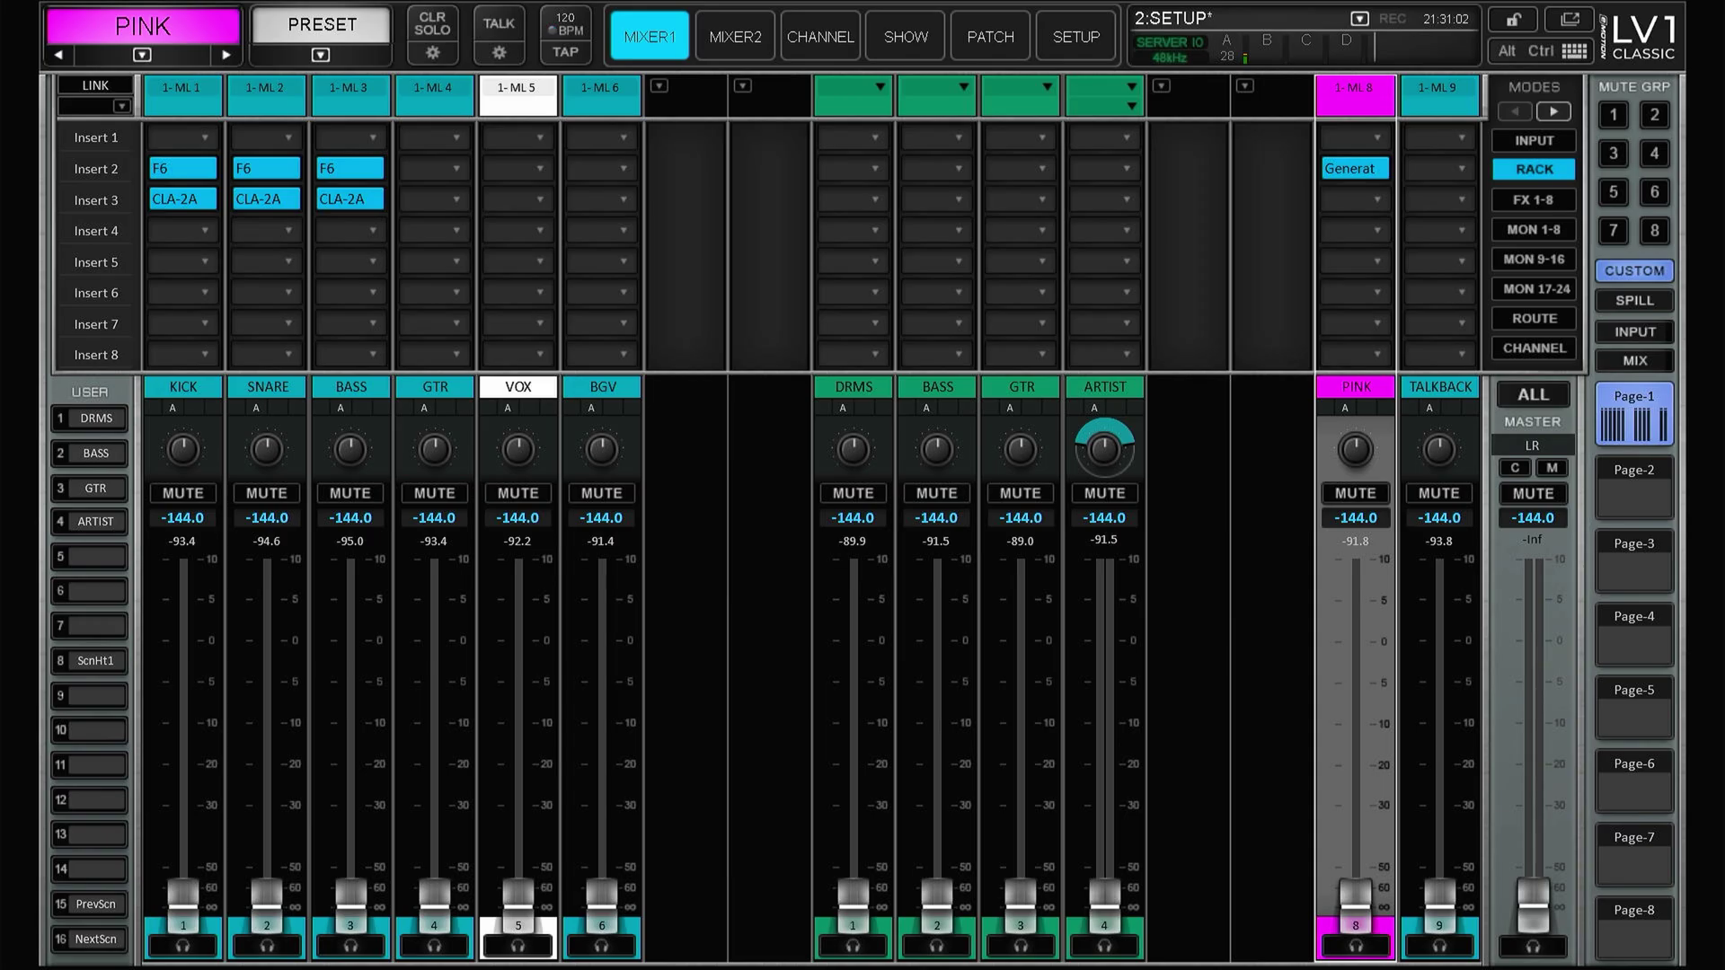
left_click(1355, 168)
left_click(649, 36)
- Display the MON 1-8 sends on the mixer and recall the SOUNDCHECK scene
left_click(1533, 229)
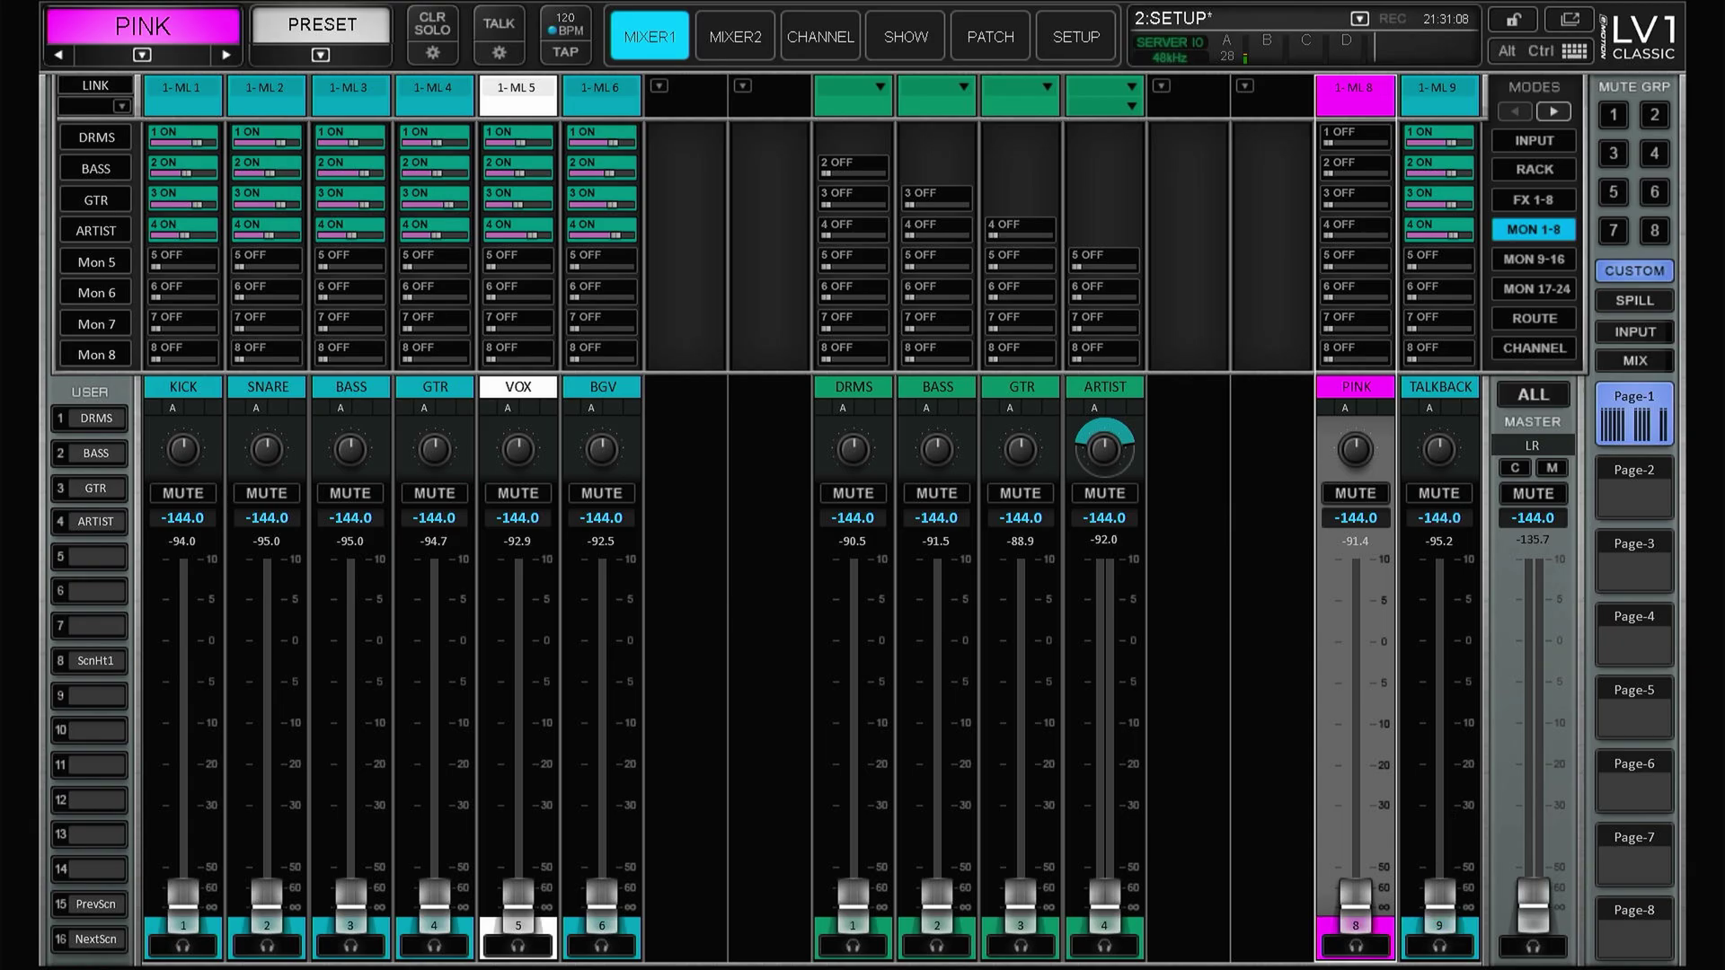
left_click(1359, 18)
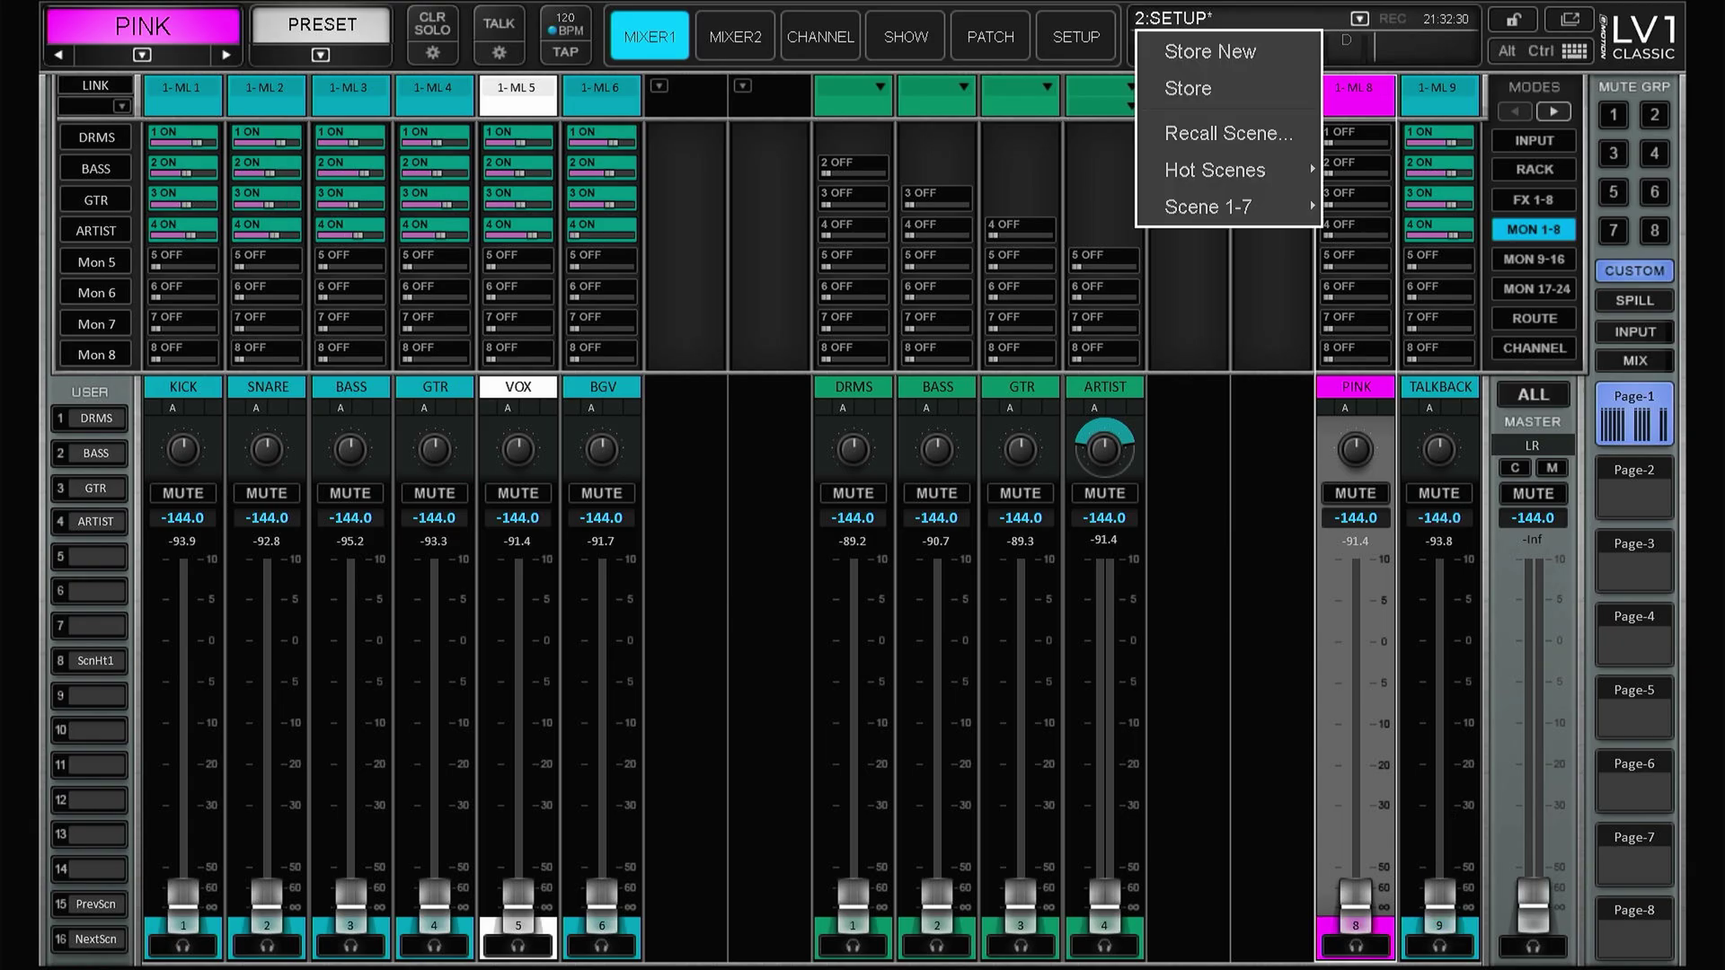
left_click(1258, 206)
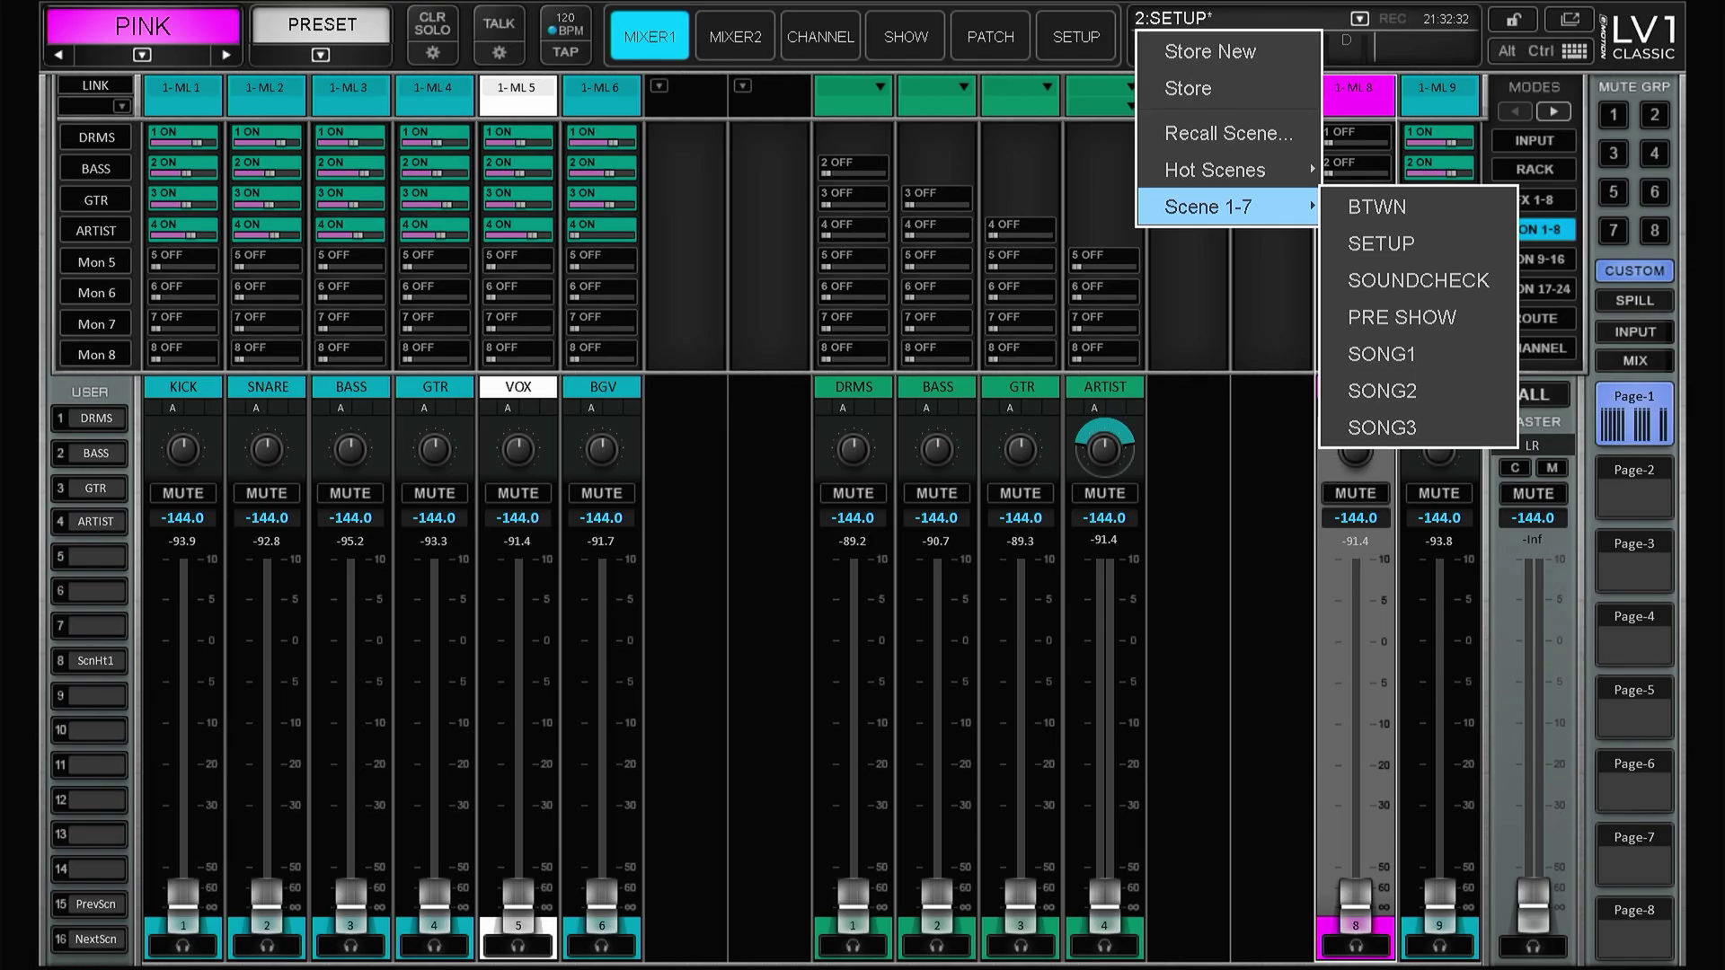
left_click(1418, 280)
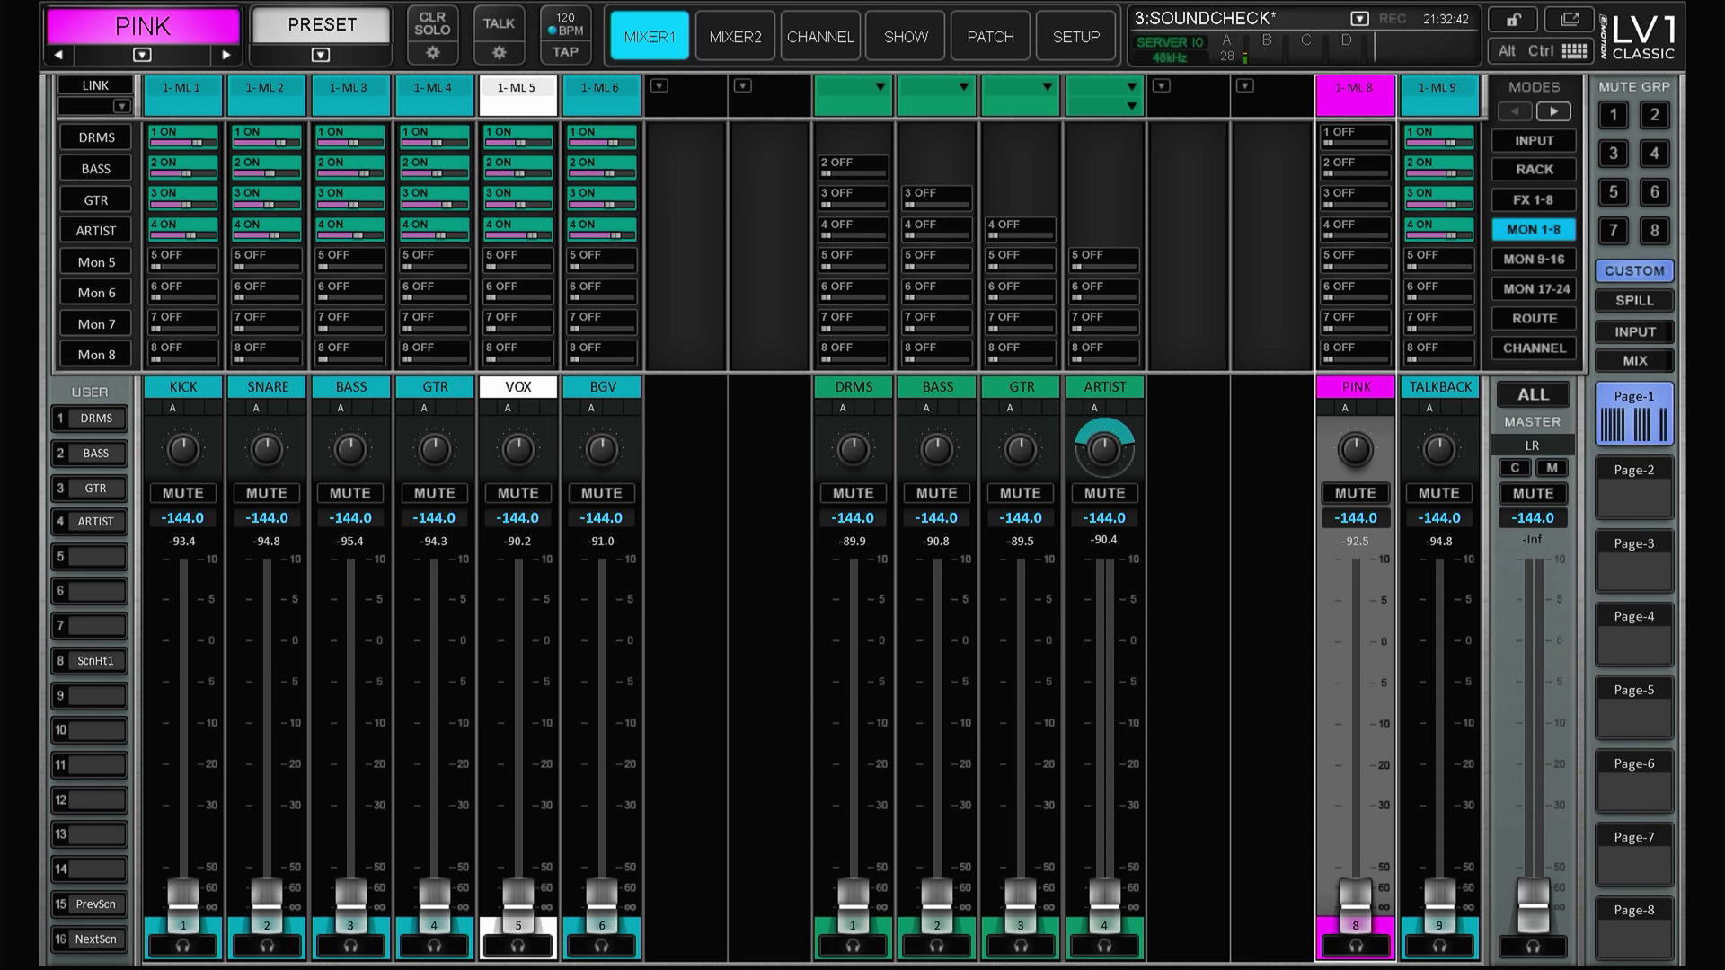
- In Recall Safe, enable channel filtering and put Channel 21 in with FX 1, MON 2 and Plugin 2 protected
key("F3")
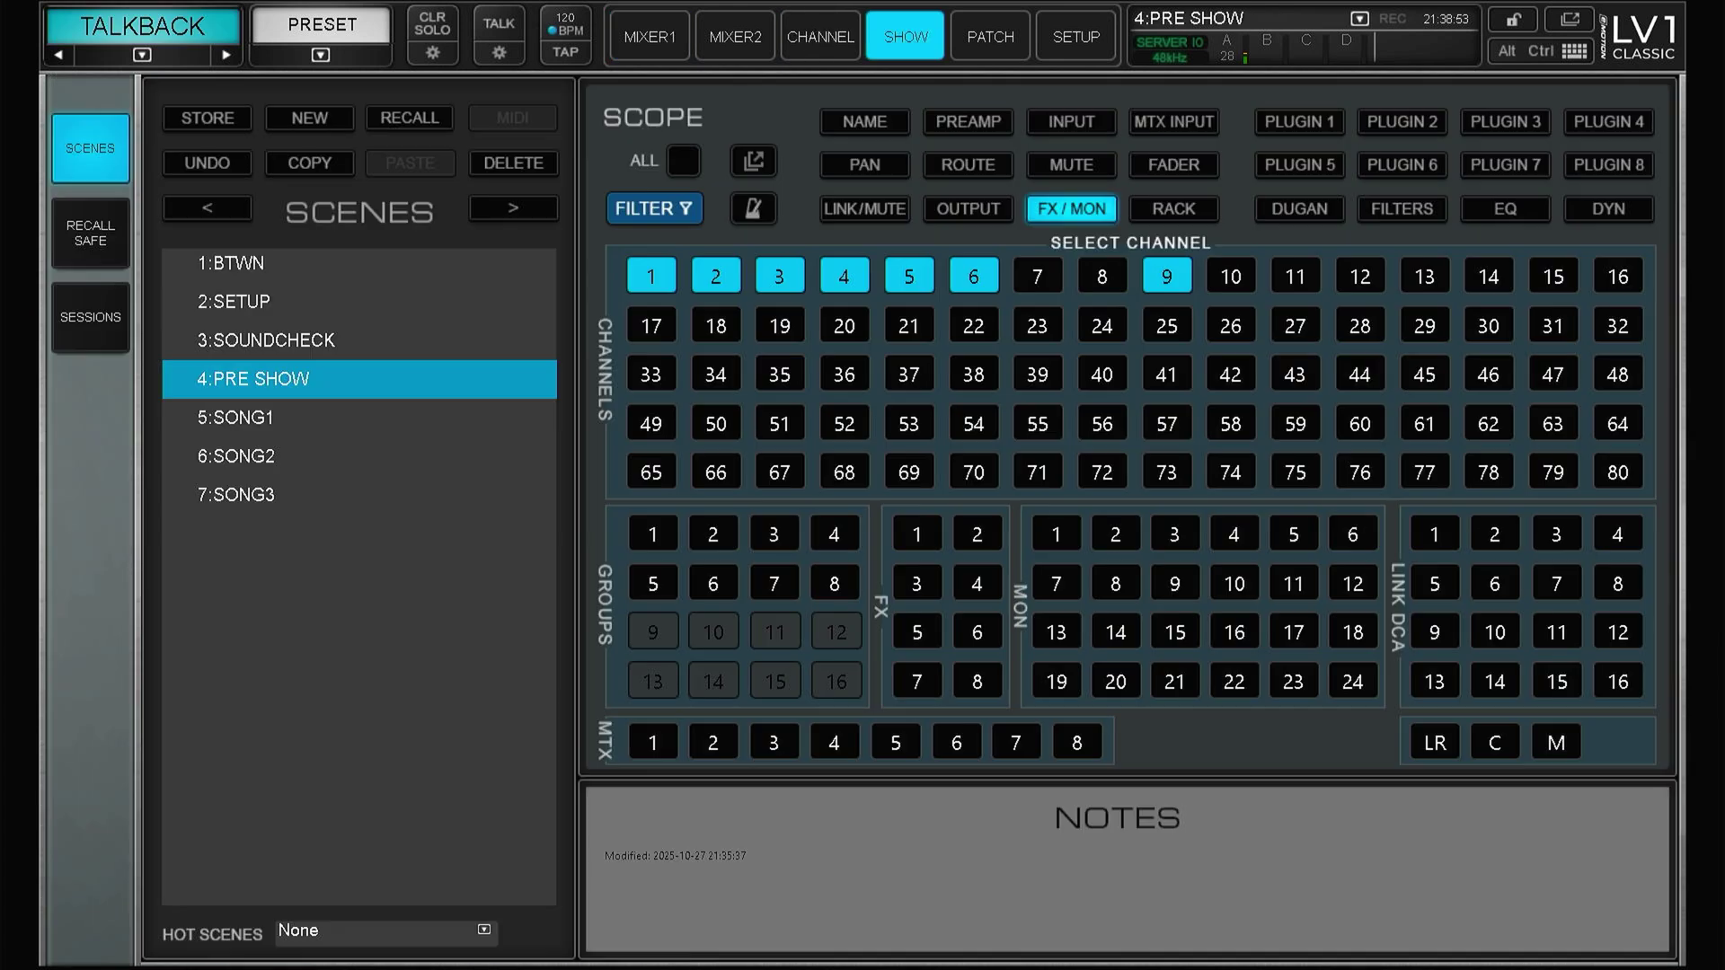
left_click(90, 233)
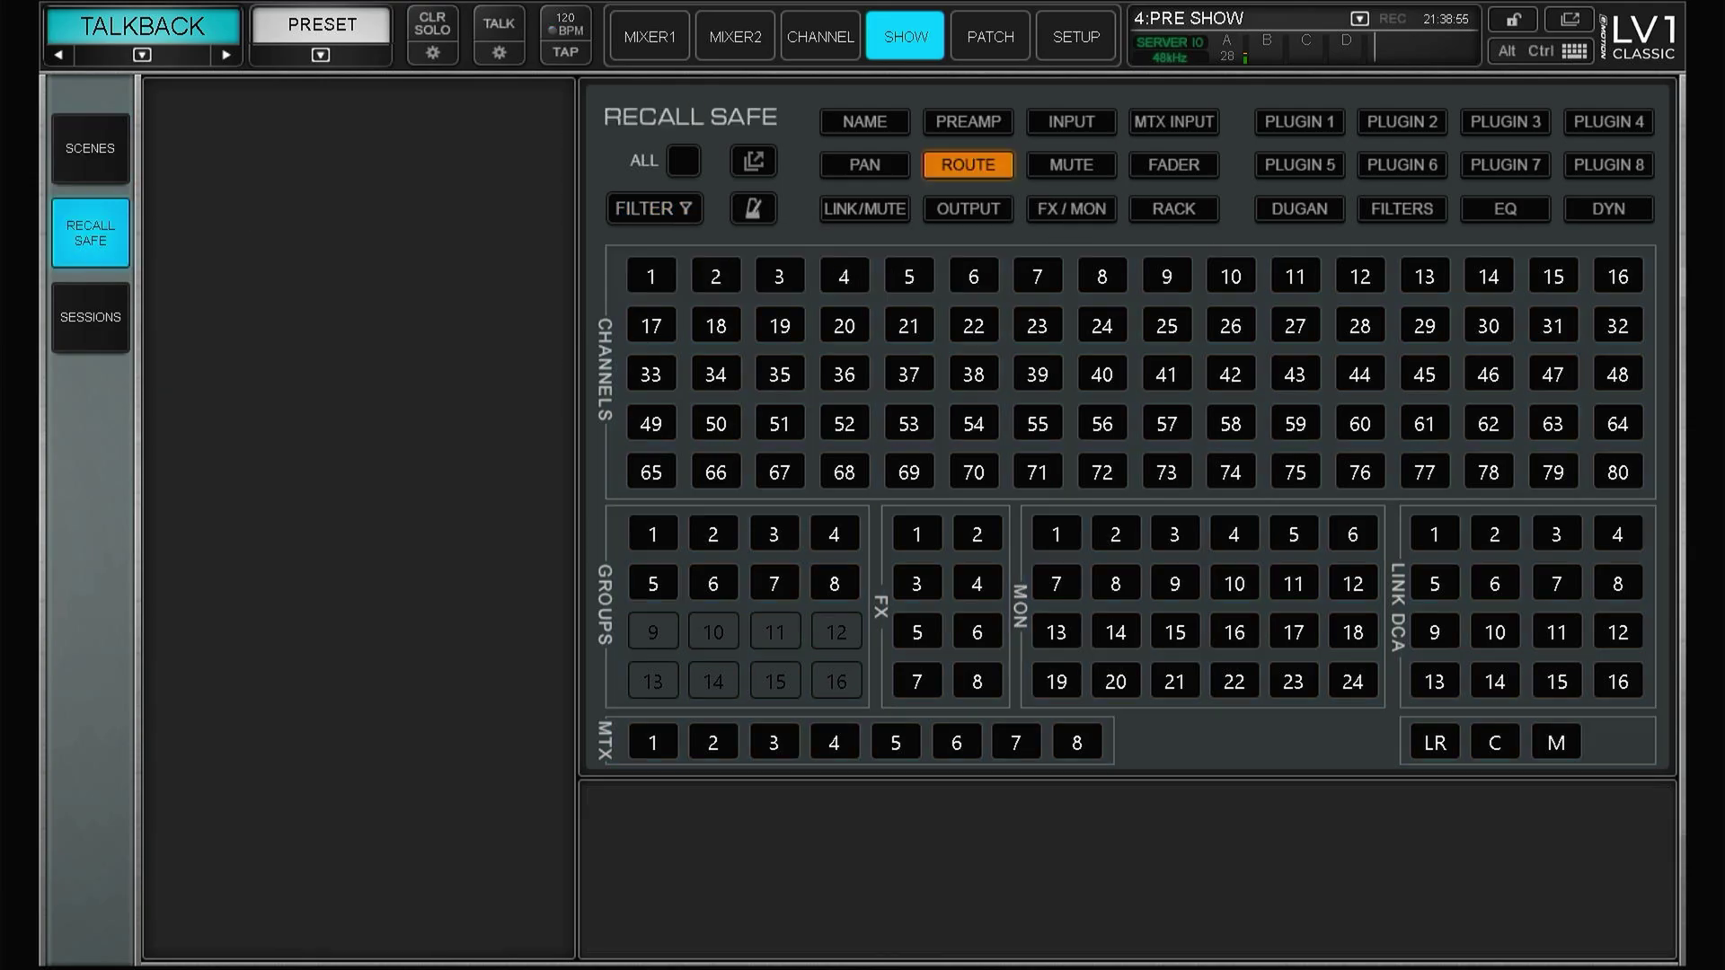
left_click(654, 209)
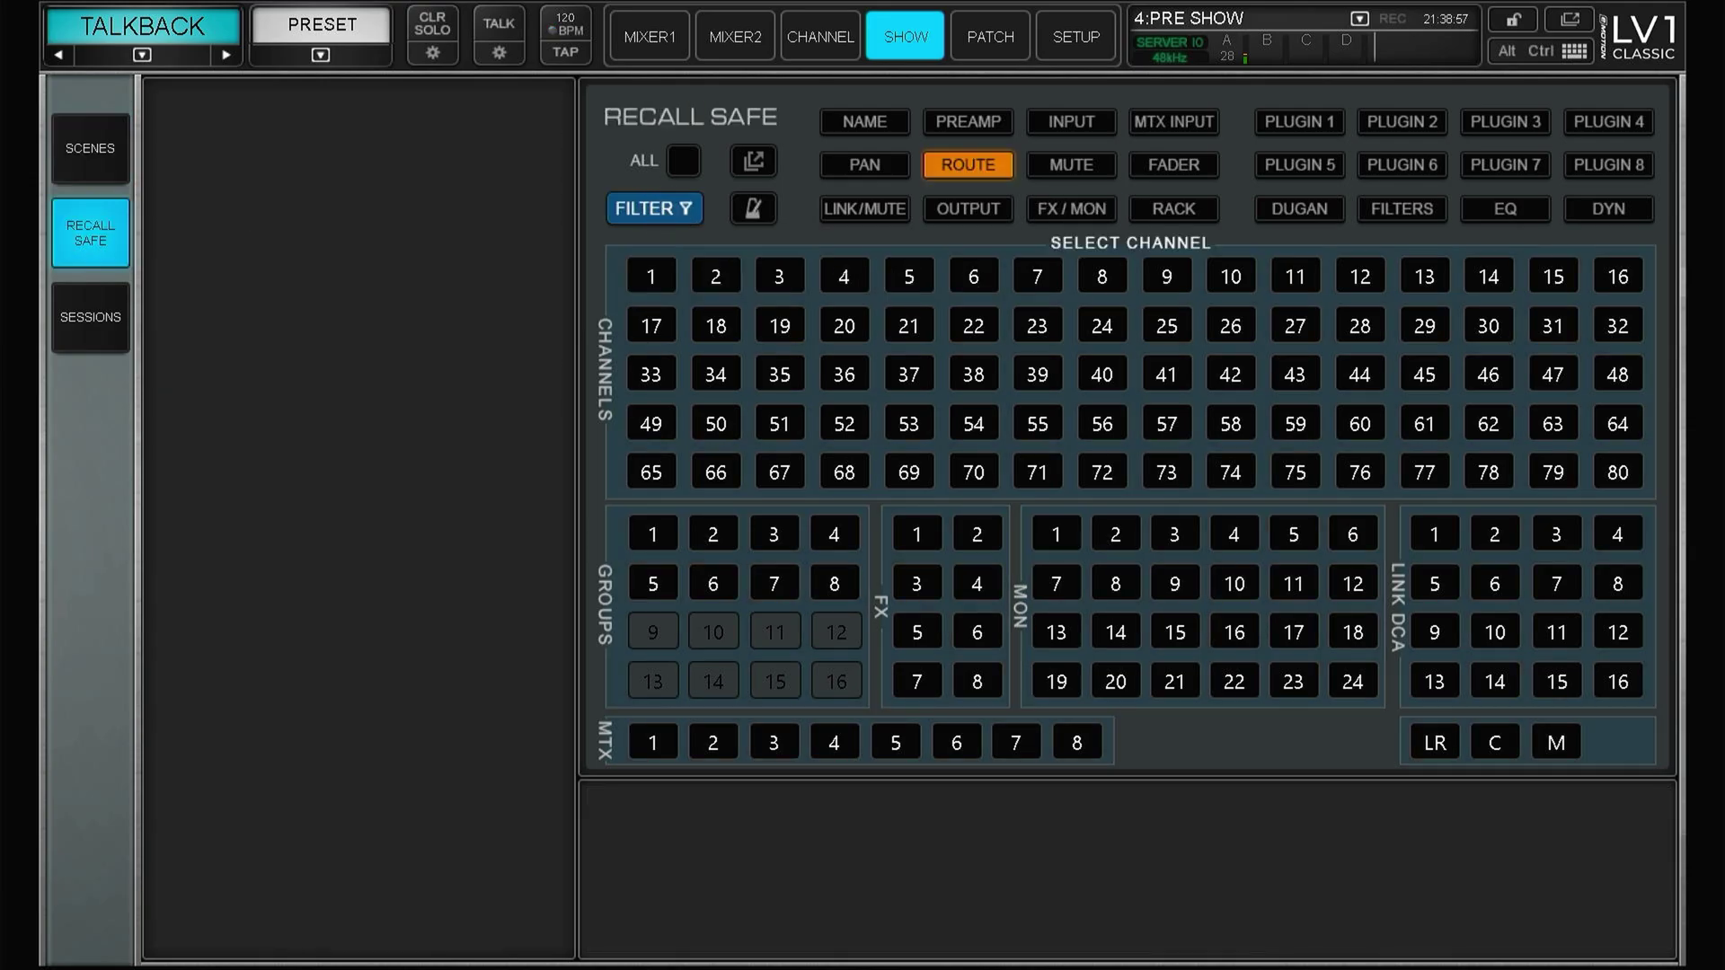
left_click(908, 326)
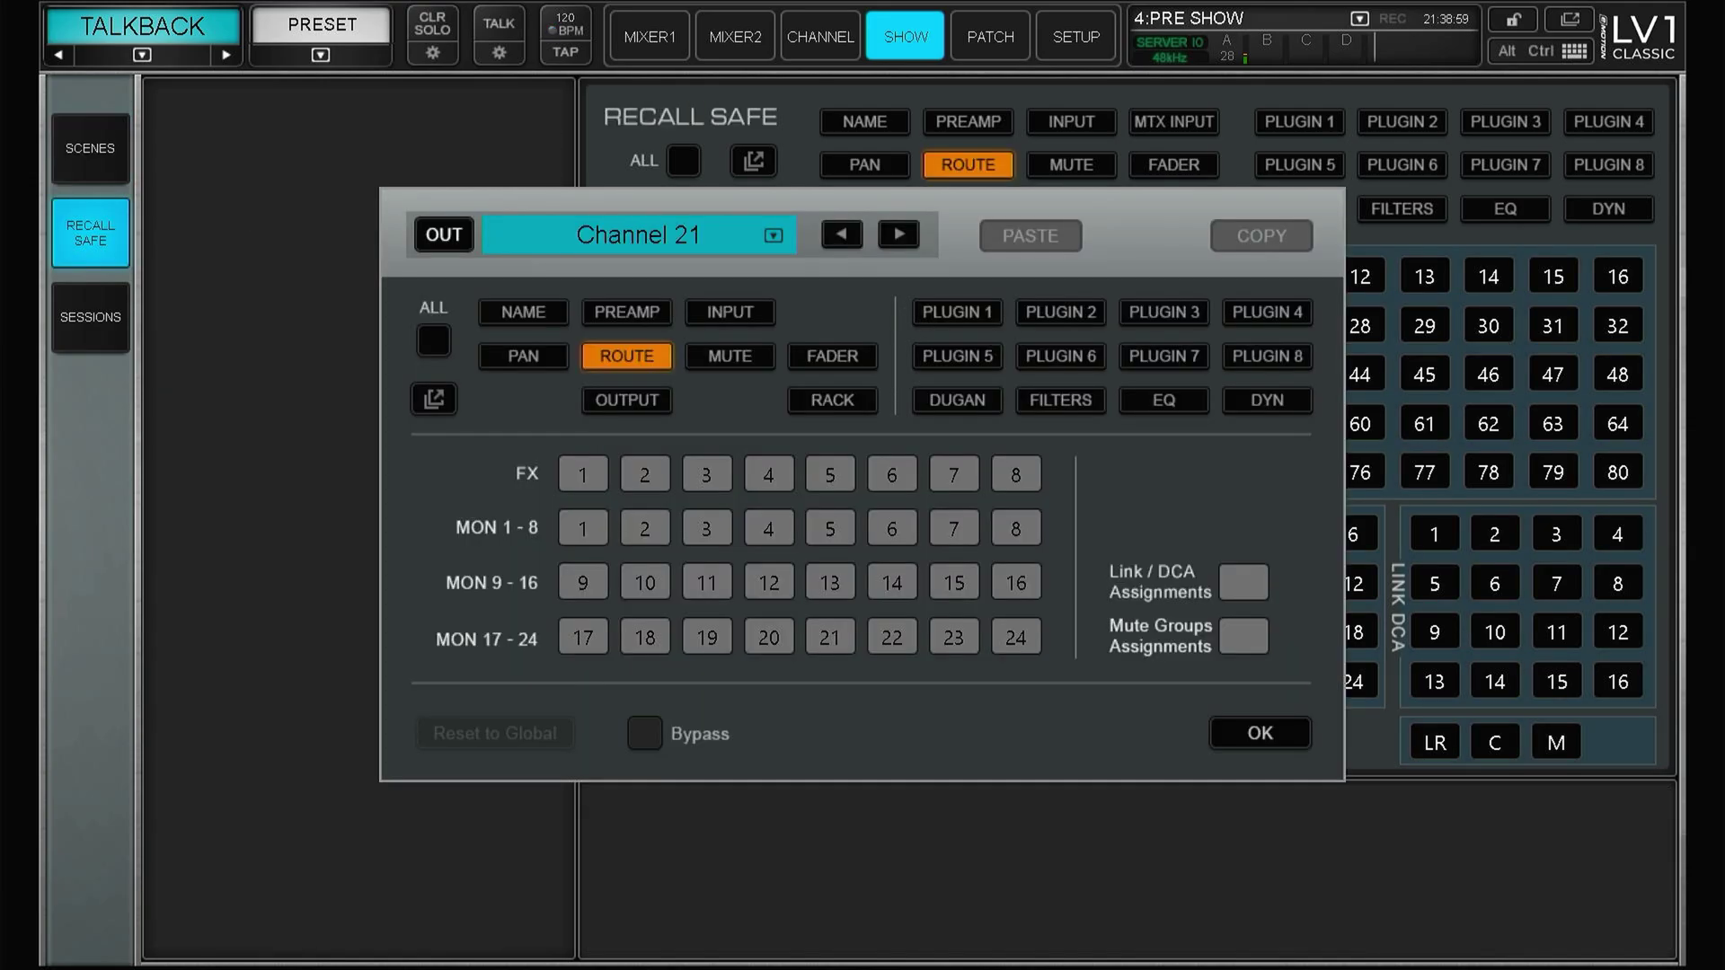
left_click(444, 234)
left_click(582, 474)
left_click(645, 529)
left_click(1060, 311)
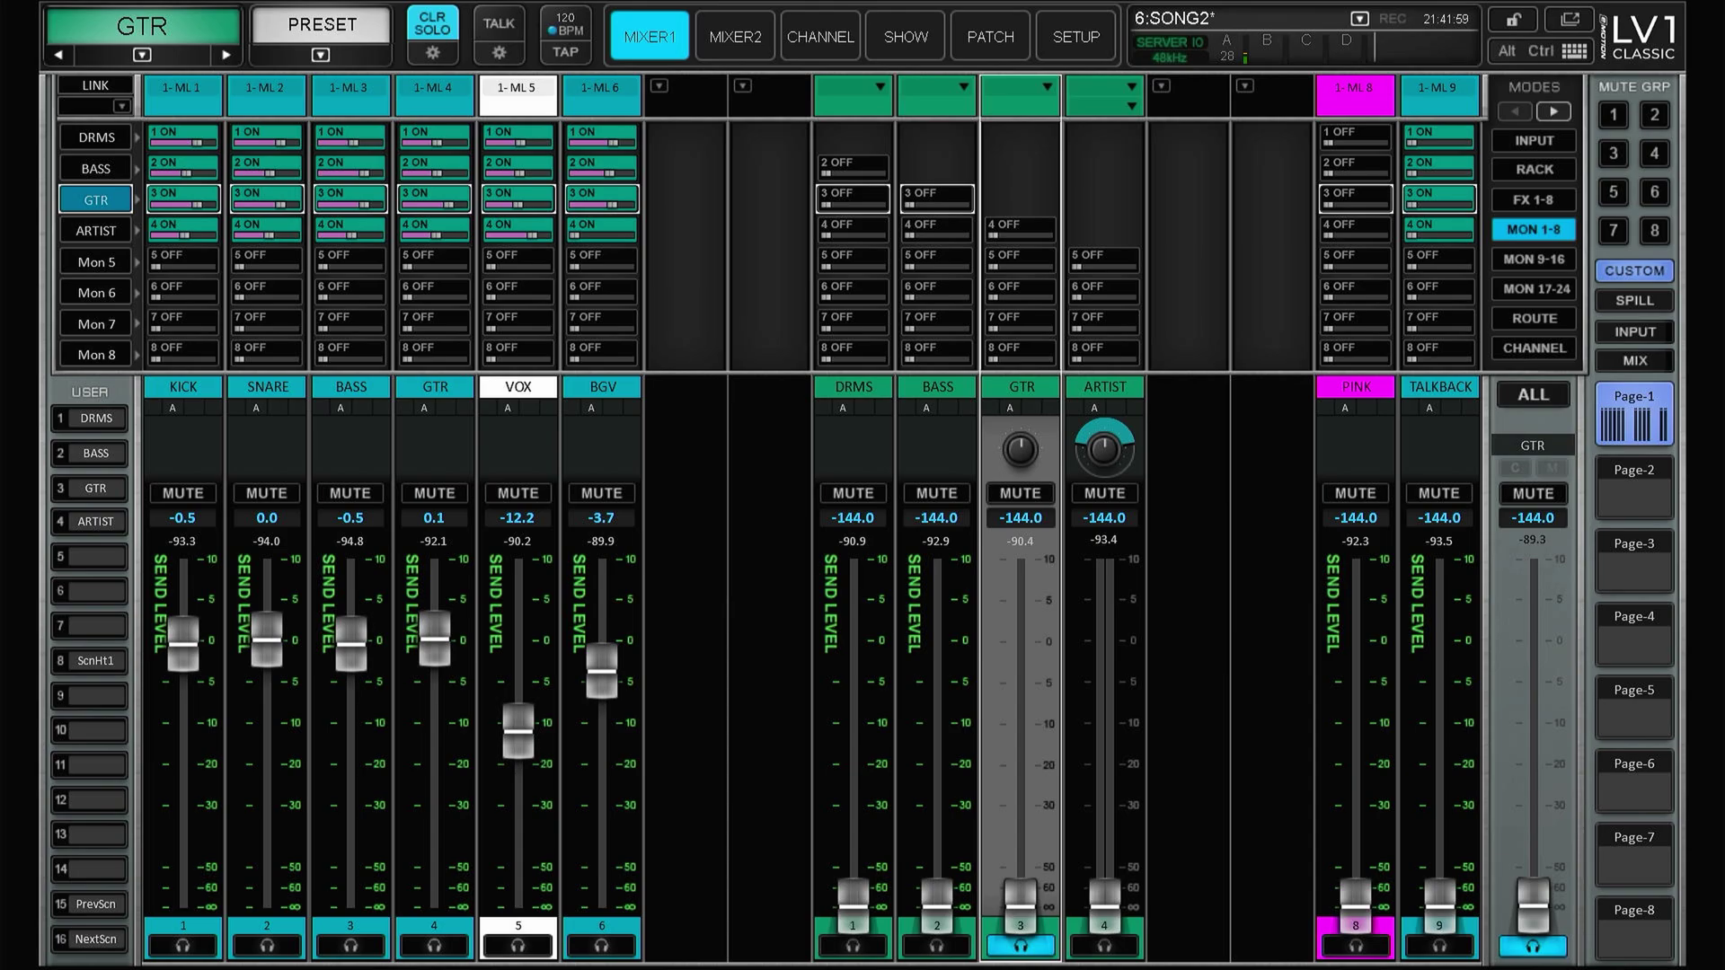
- Start a mix import into the GTR monitor from the session file V16 2 last week.emo in the YOUTUBE folder
left_click(1047, 81)
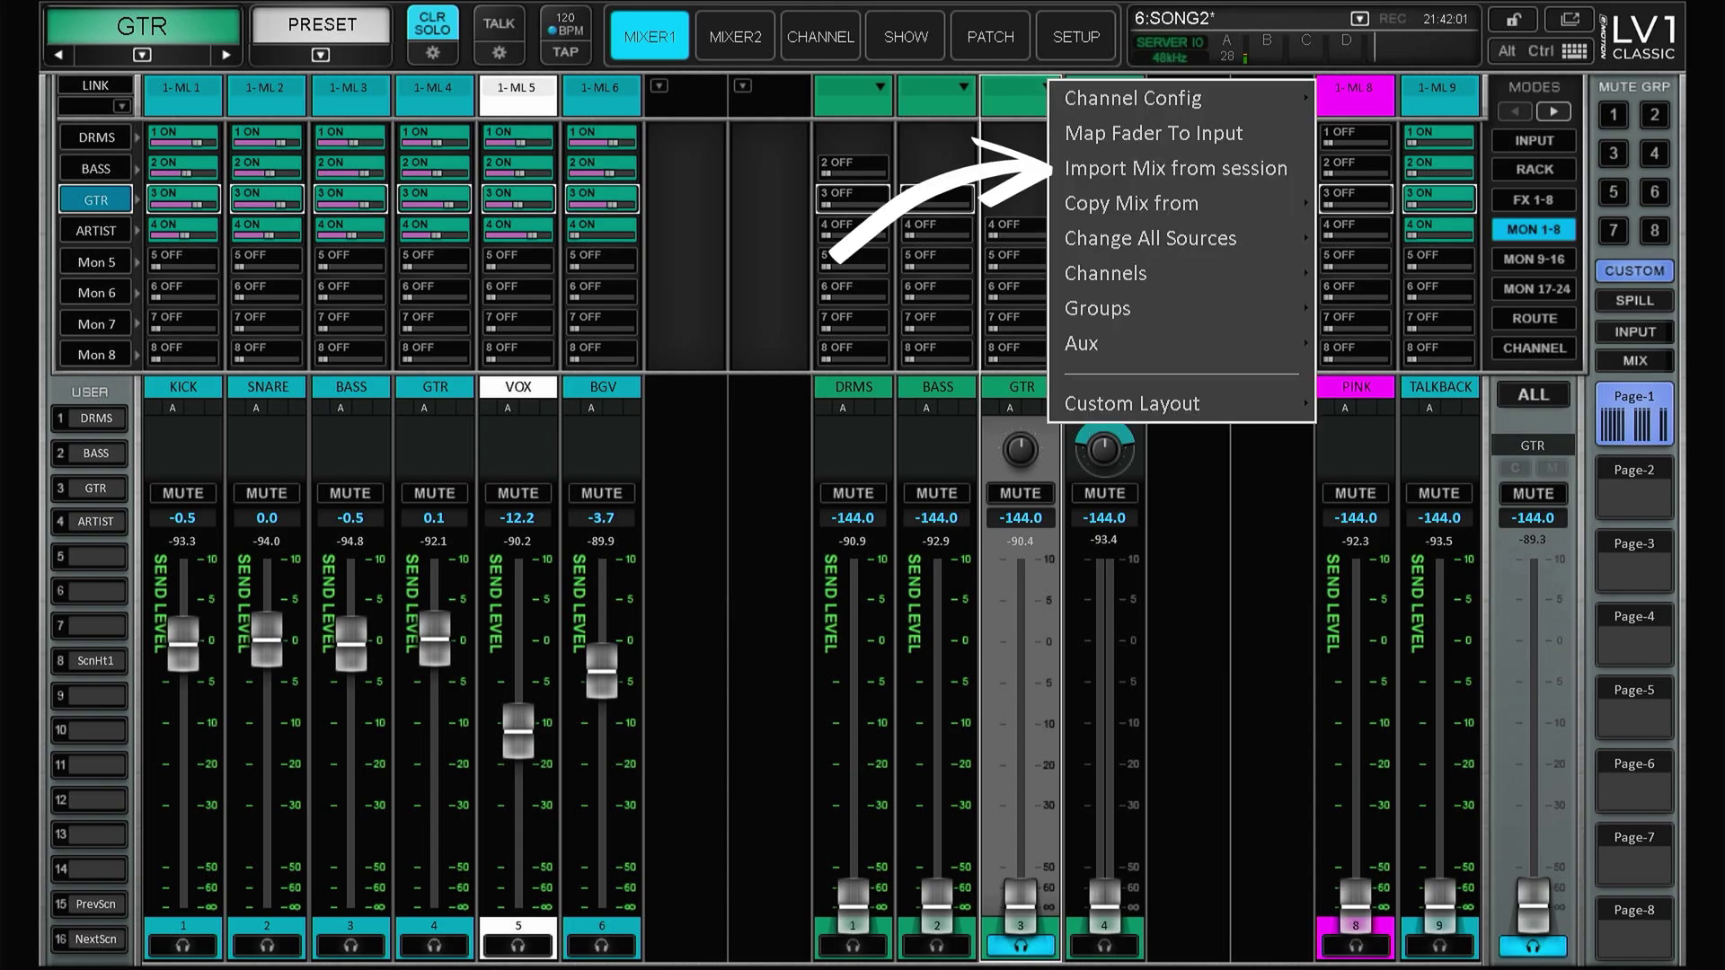
left_click(1176, 168)
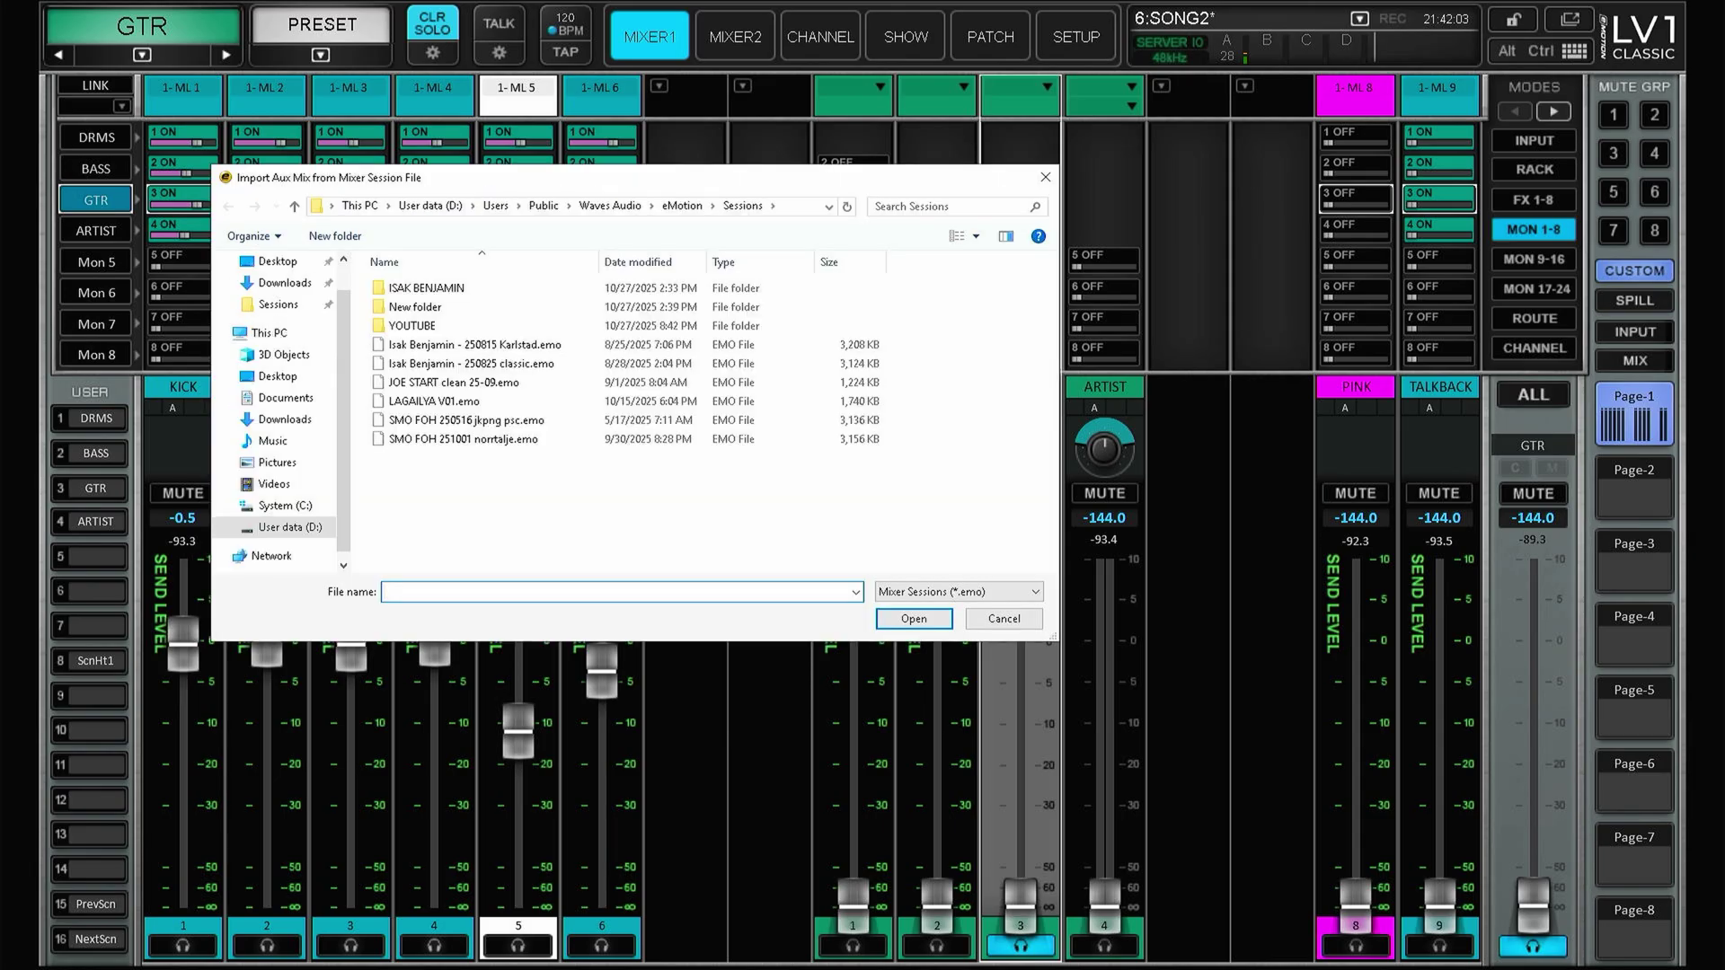
double_click(412, 326)
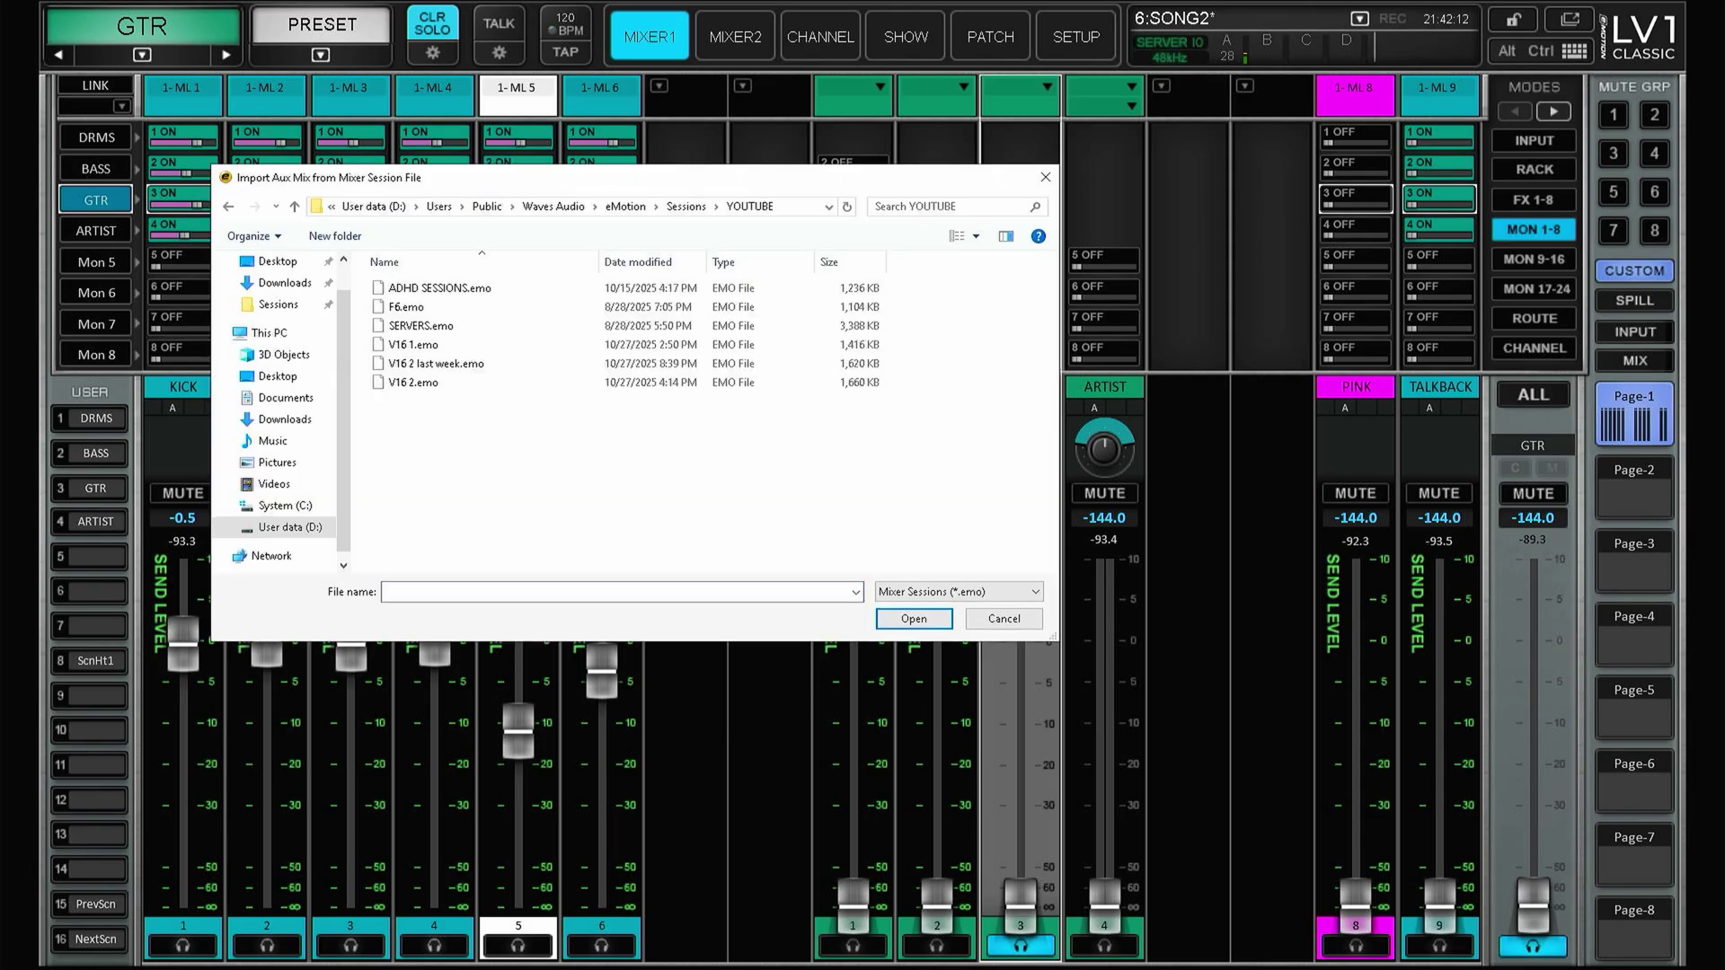
left_click(436, 363)
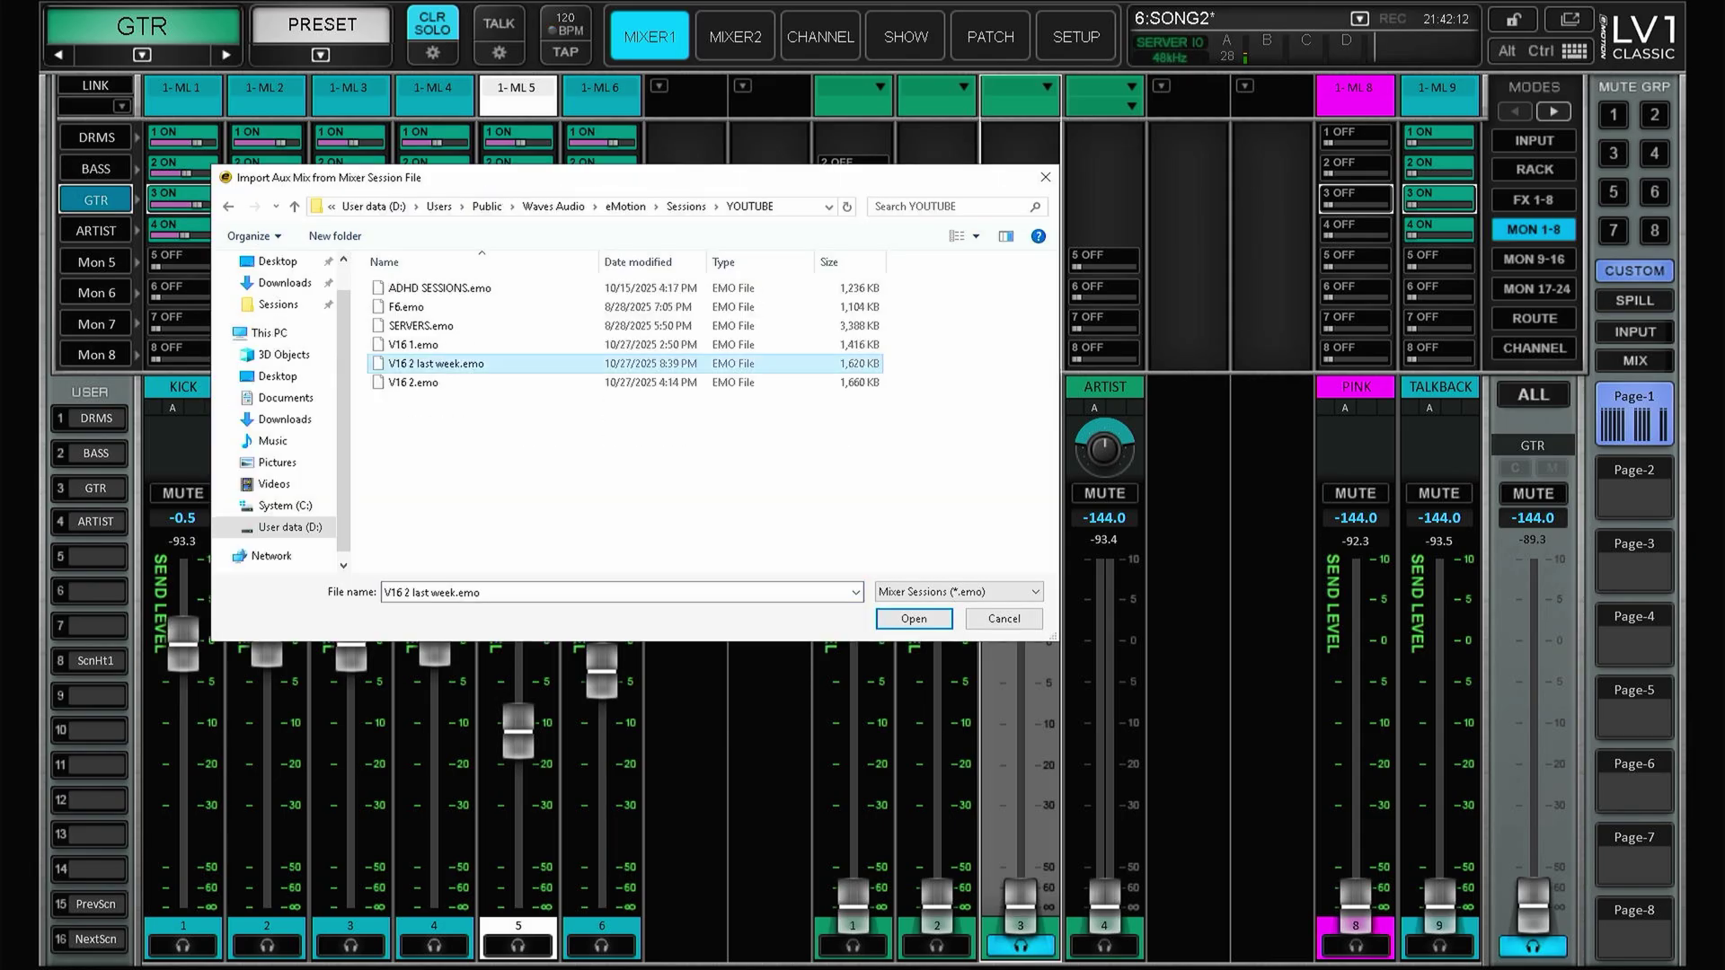
key("Return")
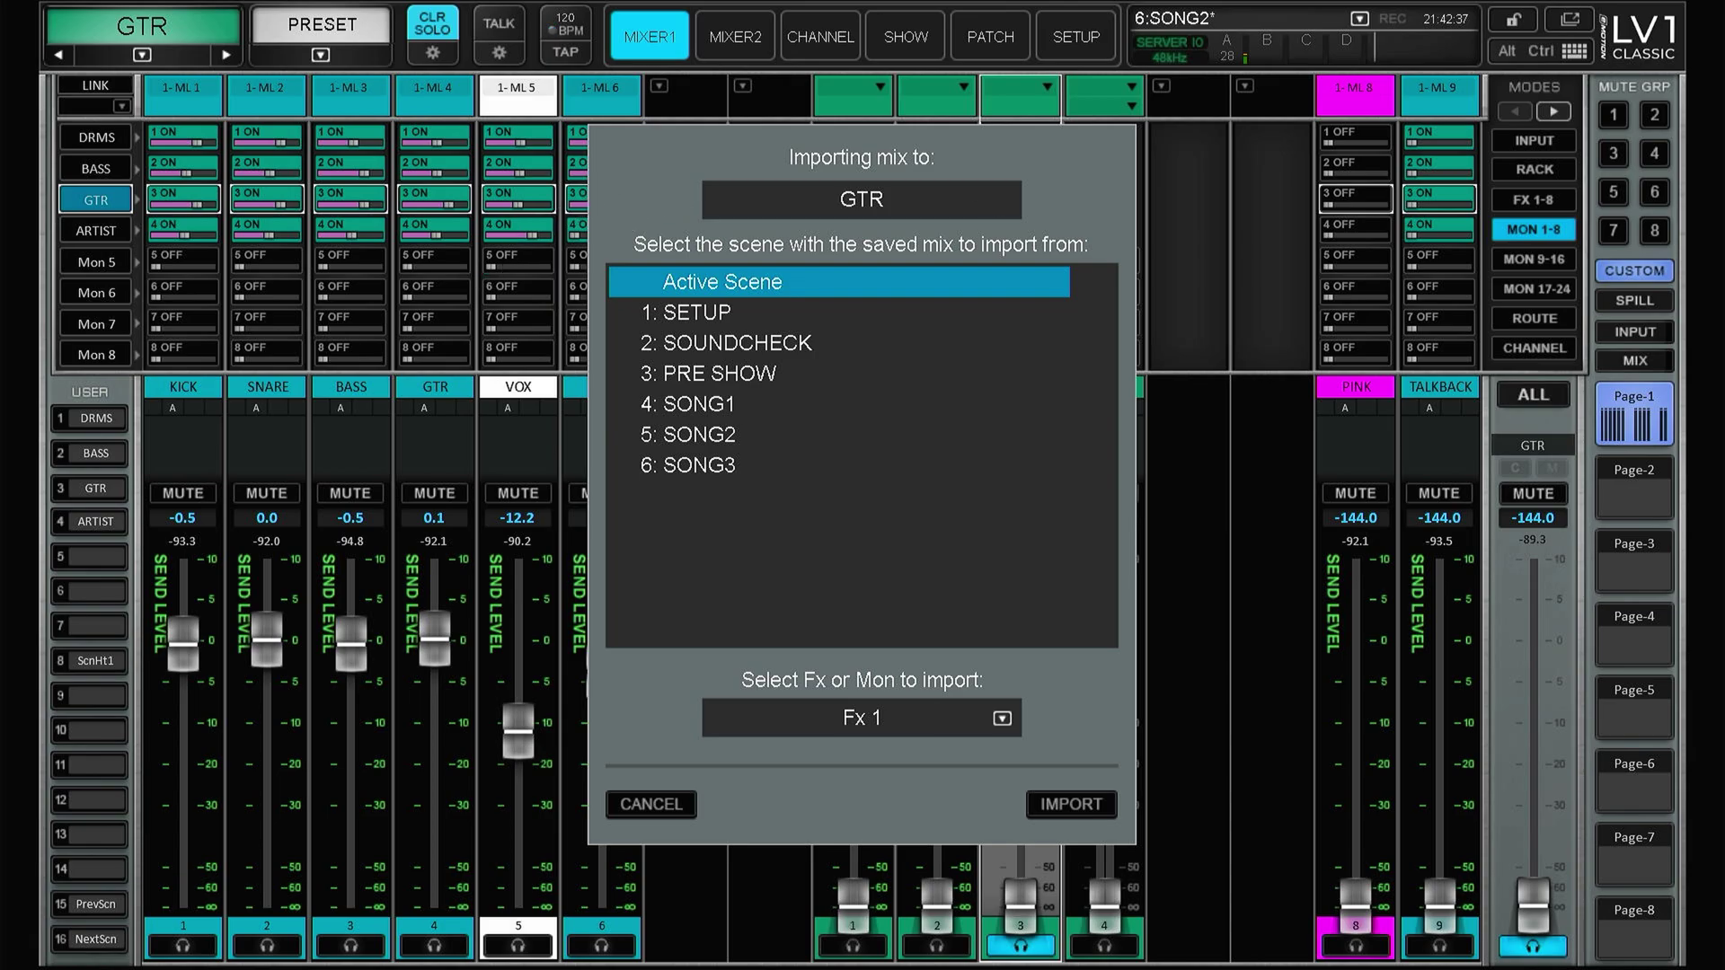
- Import the GTR monitor mix from the 5: SONG2 scene into the GTR monitor
left_click(700, 435)
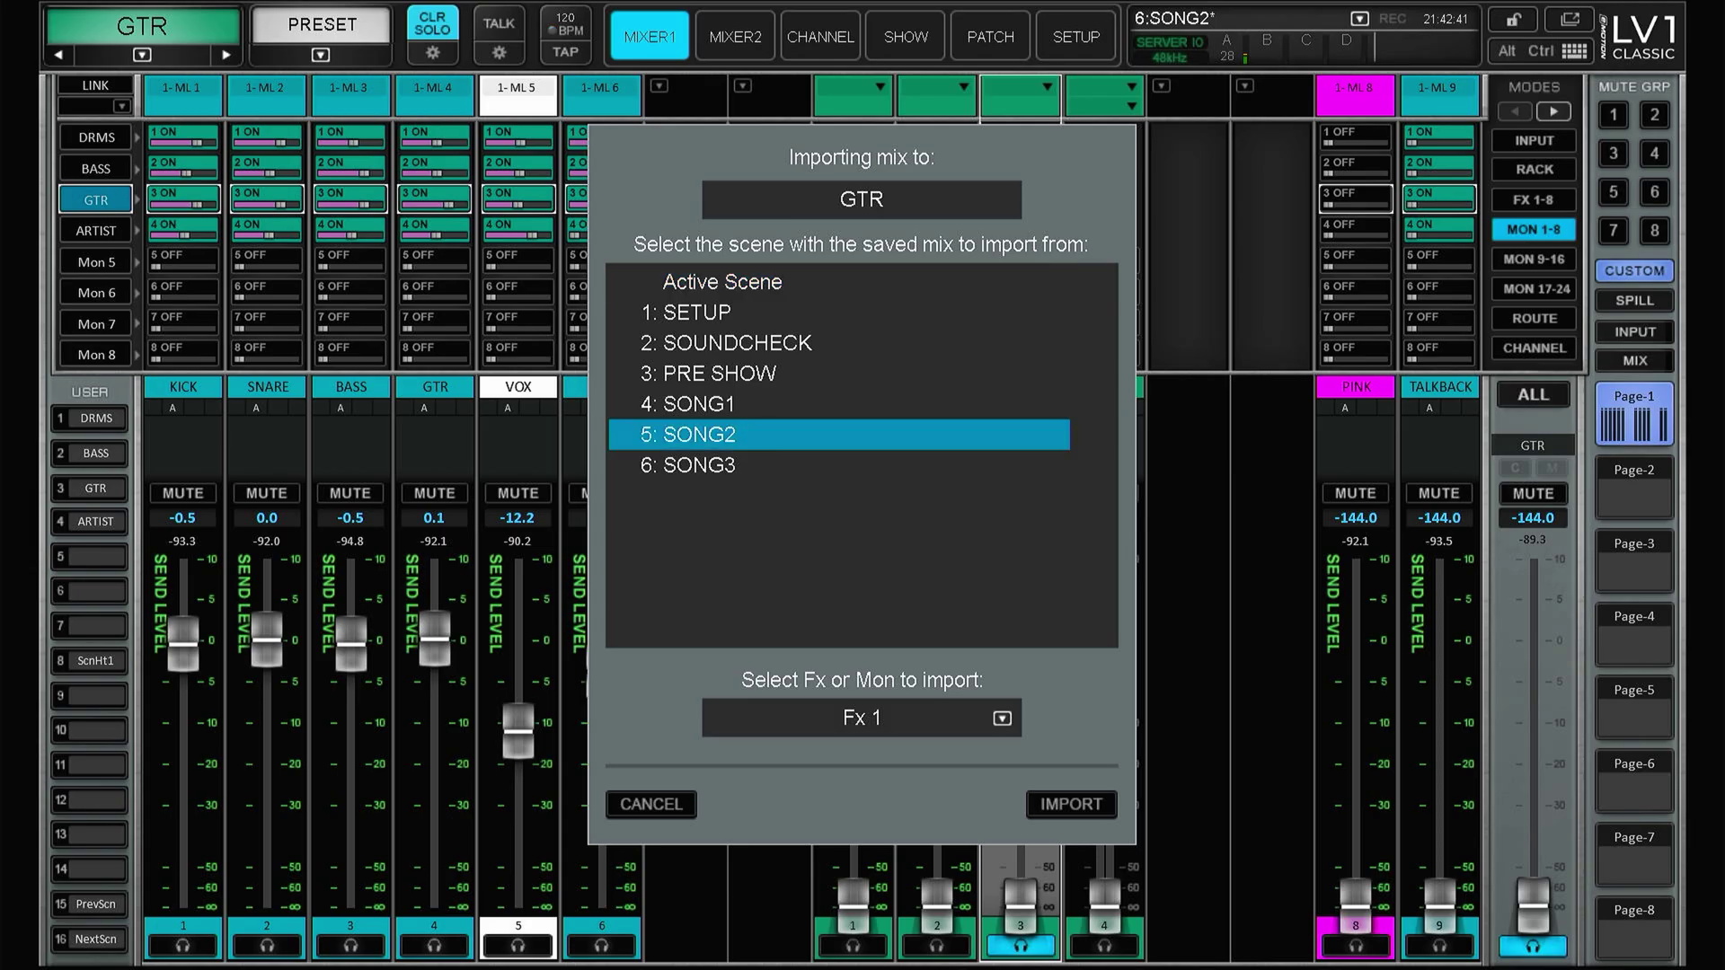
left_click(1002, 718)
left_click(1071, 779)
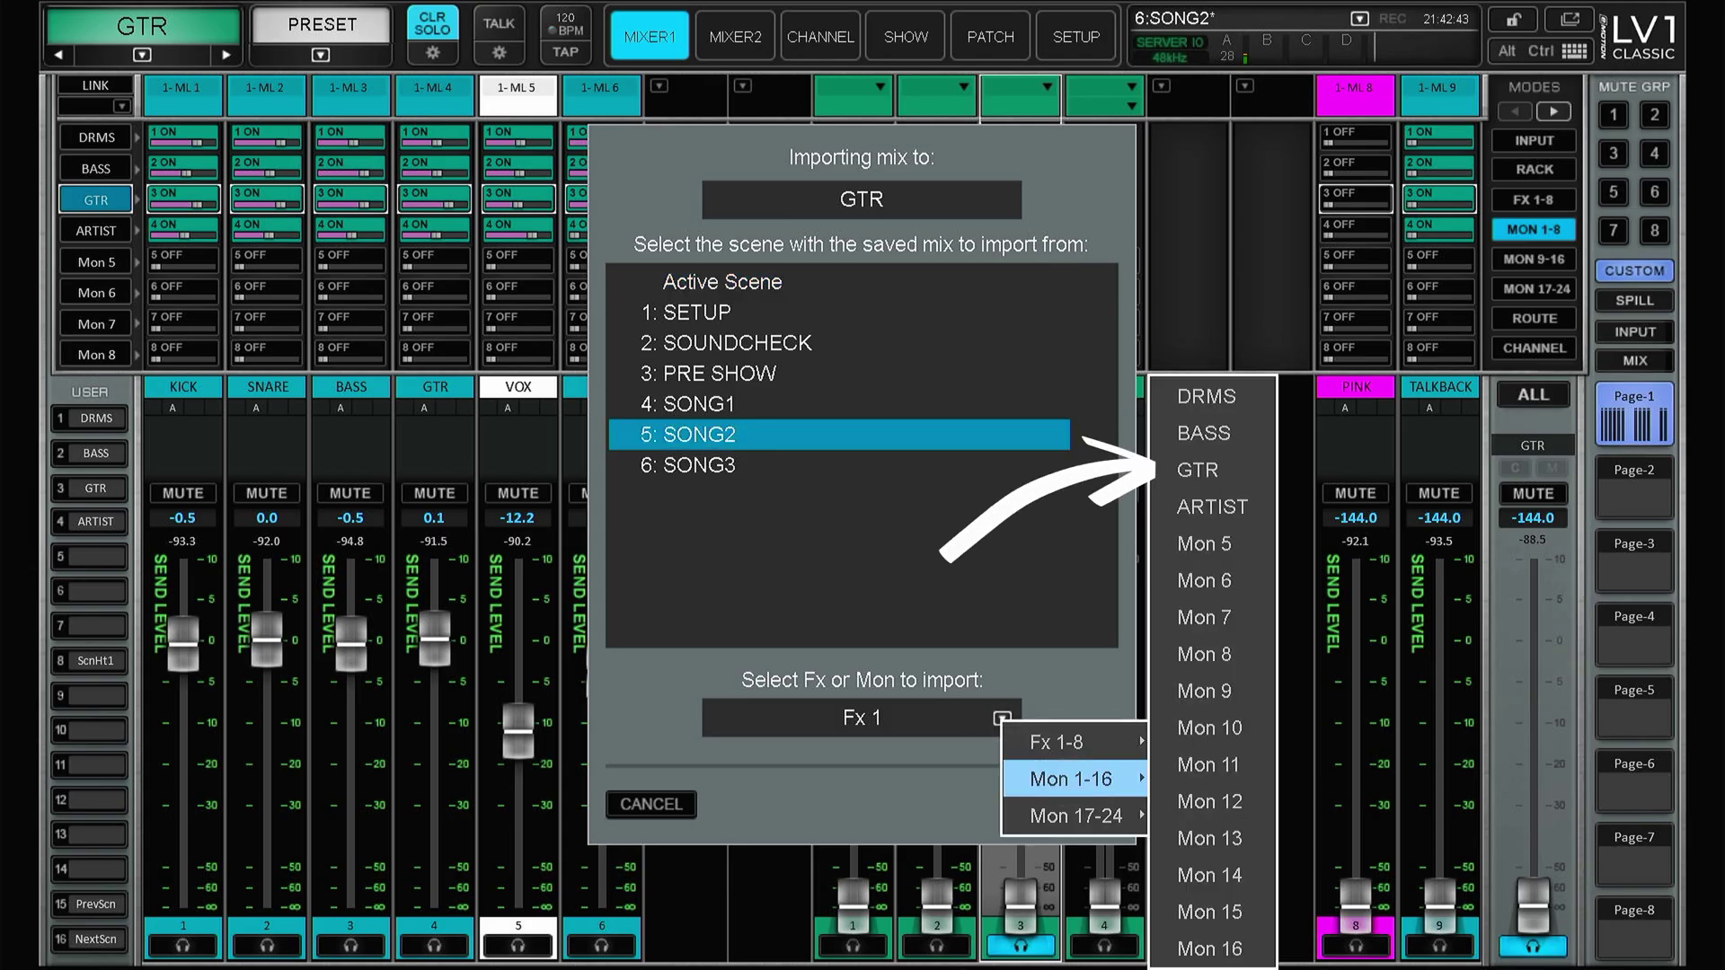
left_click(1198, 470)
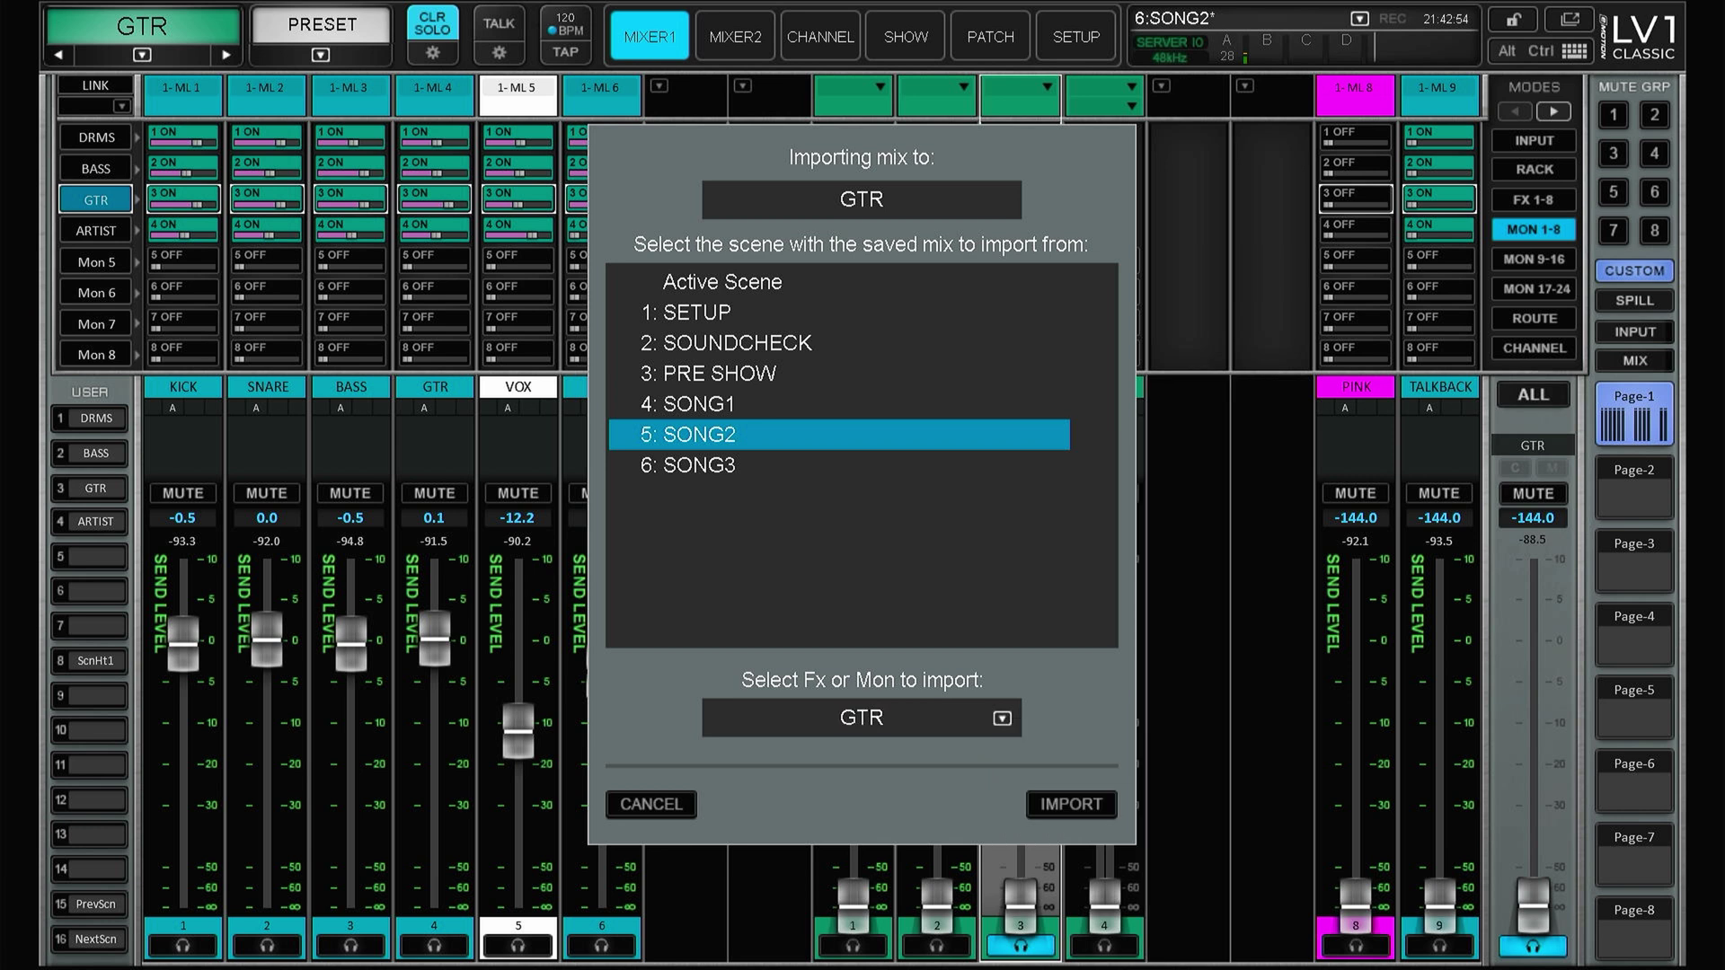
left_click(1082, 800)
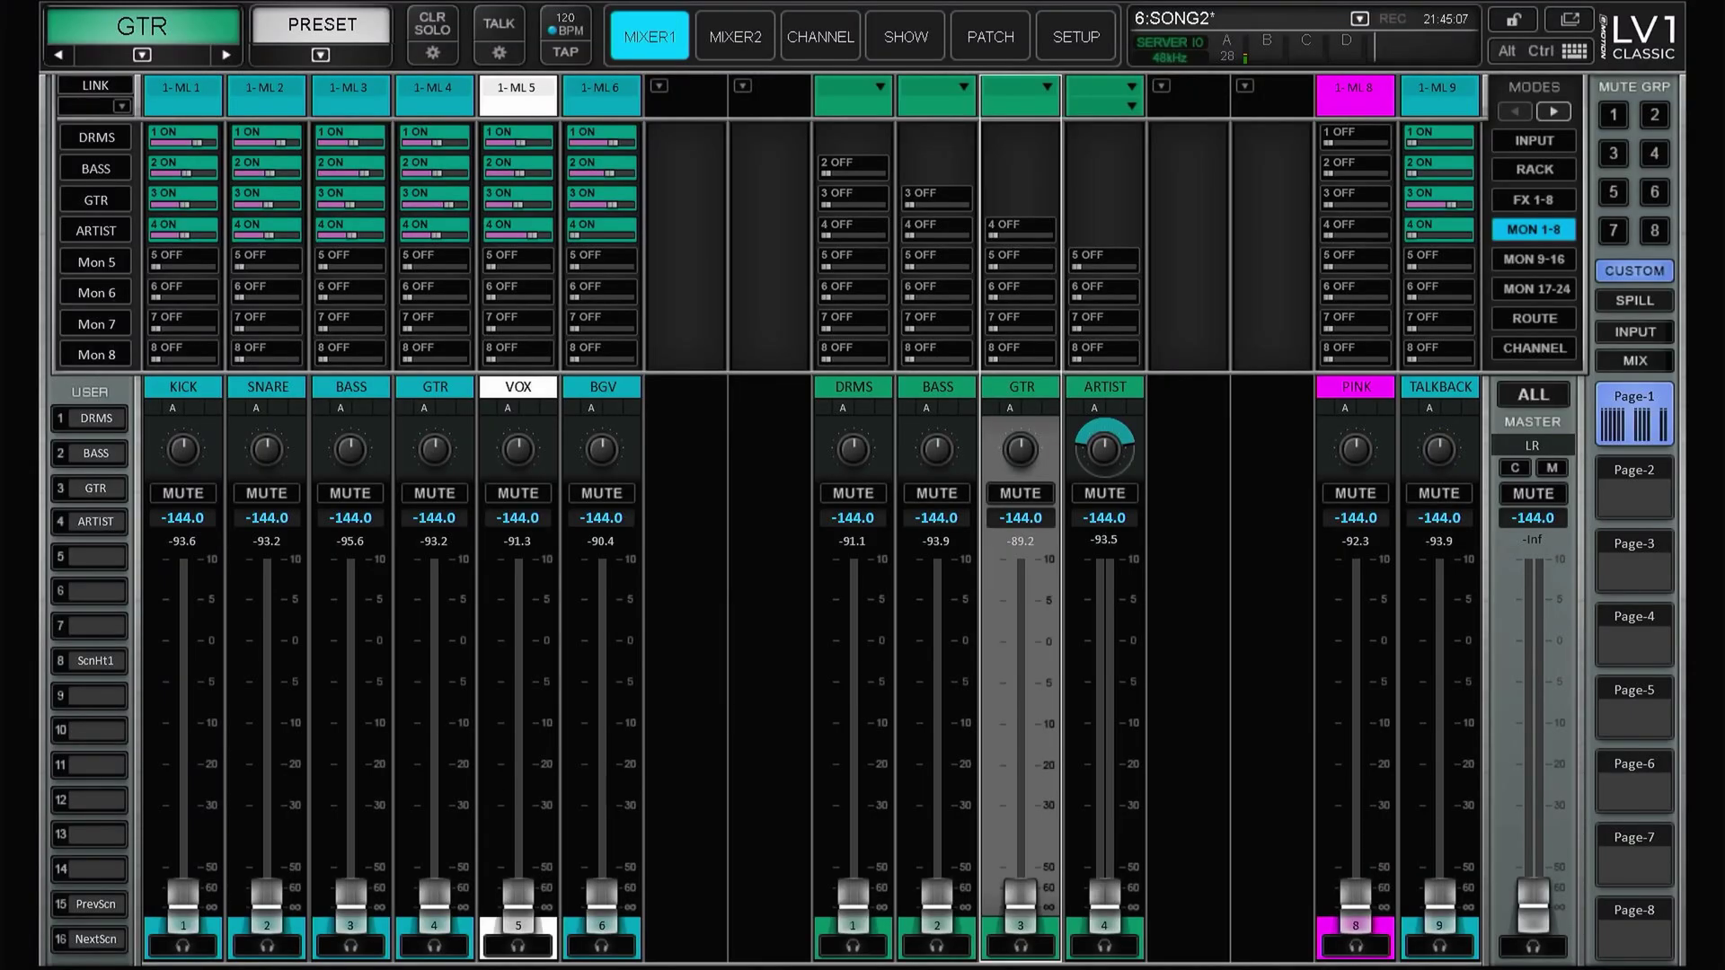
- Set the cue operation to Solo in place, return to the first mixer page and clear the VOX solo
left_click(820, 36)
left_click(635, 456)
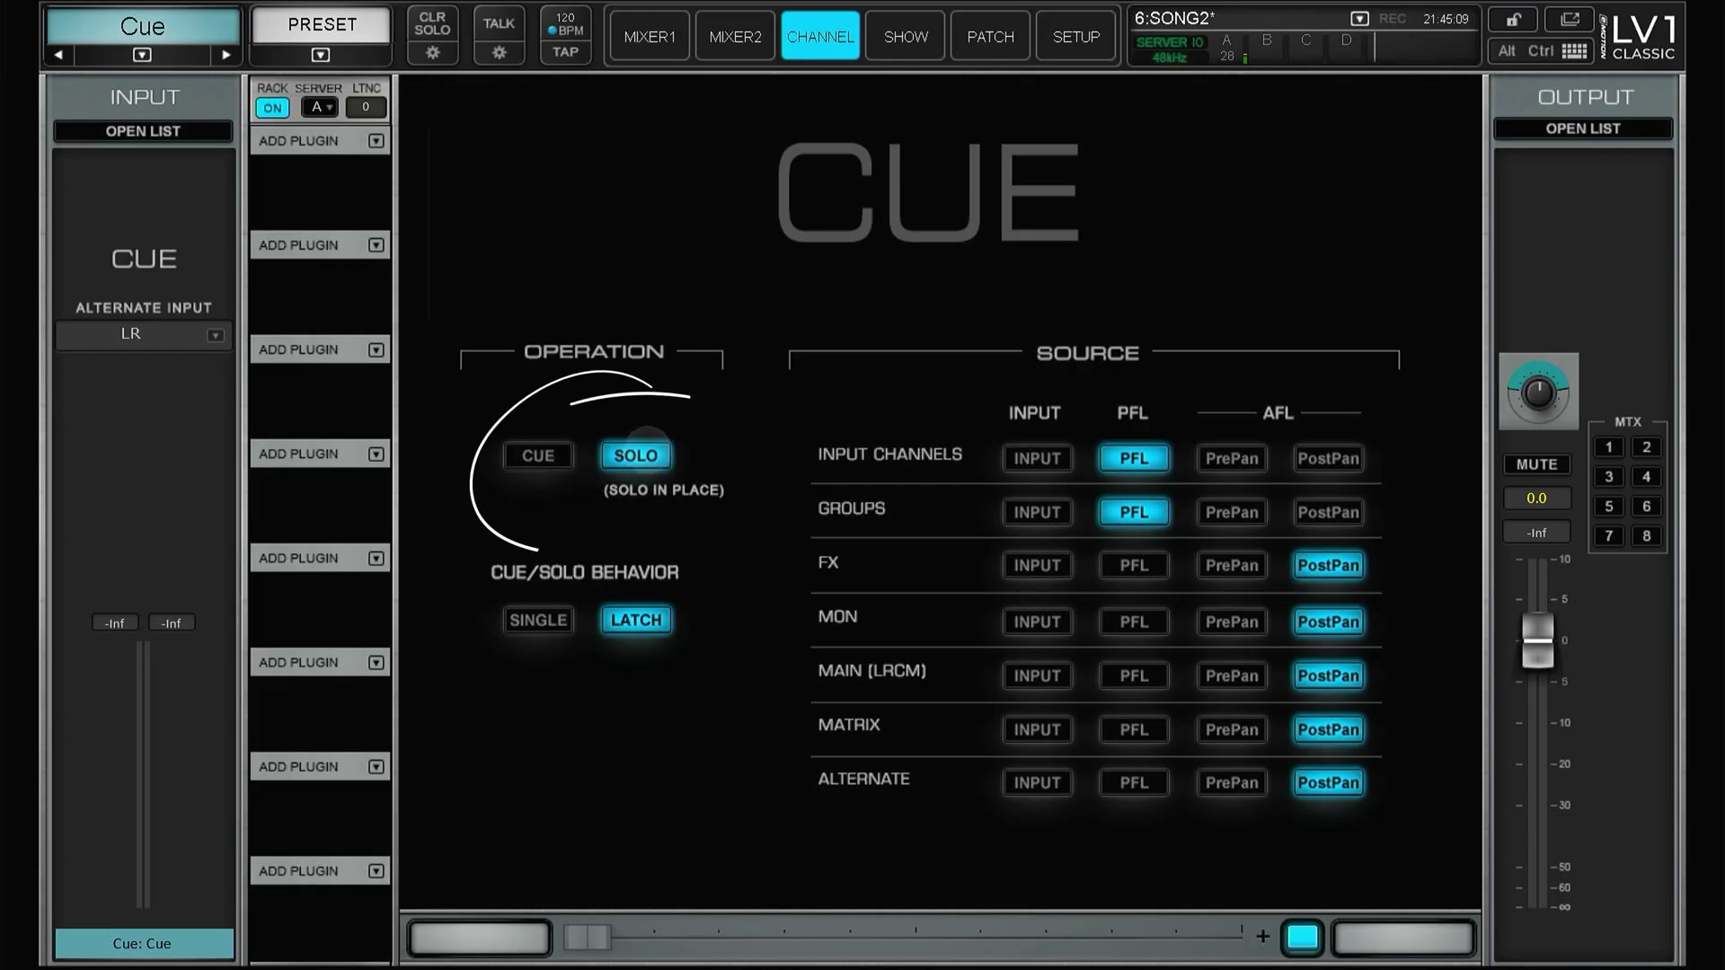
left_click(649, 36)
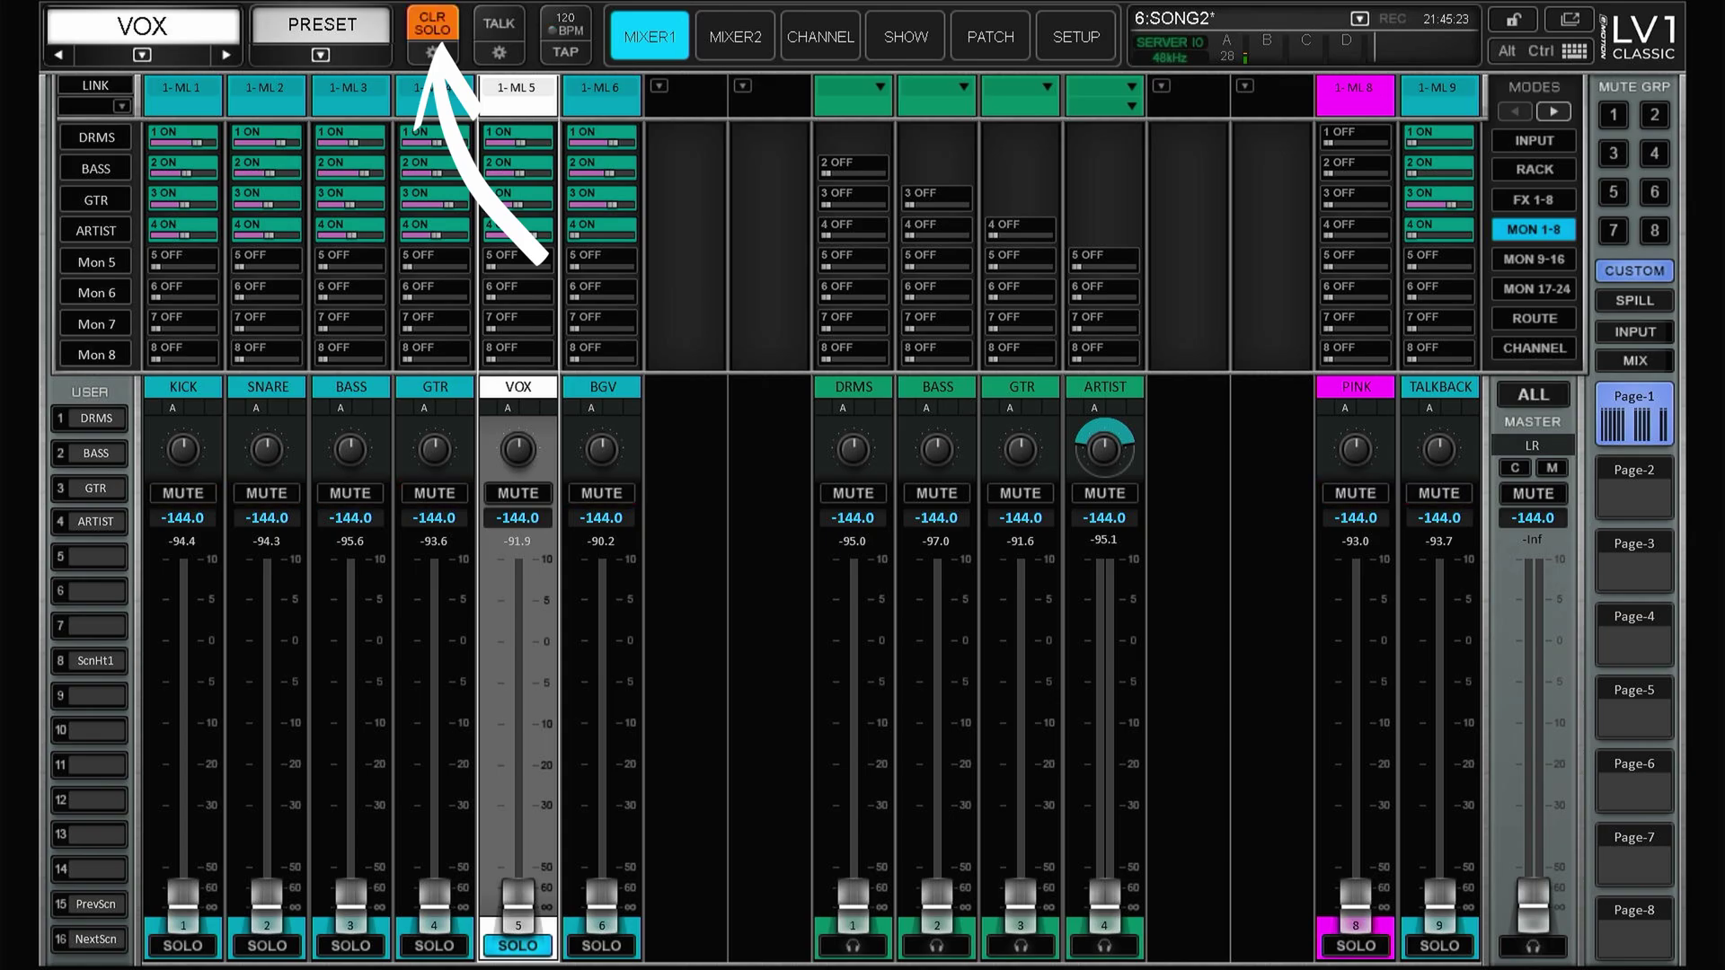
left_click(432, 23)
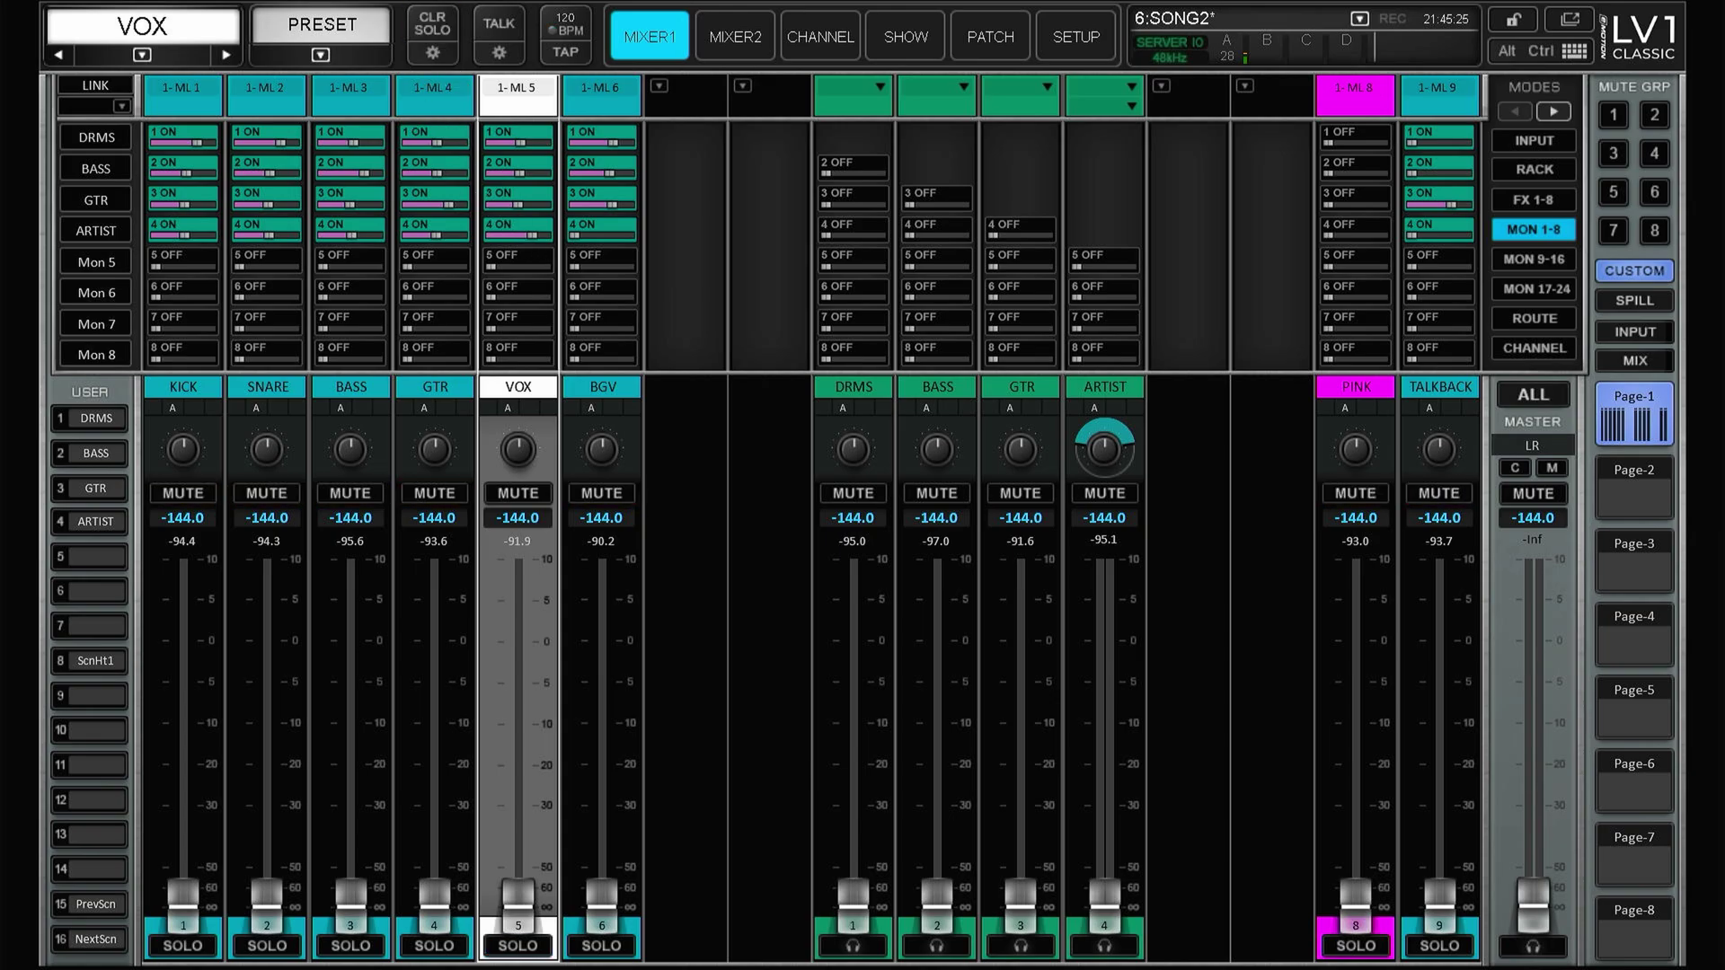
- Switch the cue operation to Cue and cue the VOX and GTR channels on the first mixer page
left_click(432, 53)
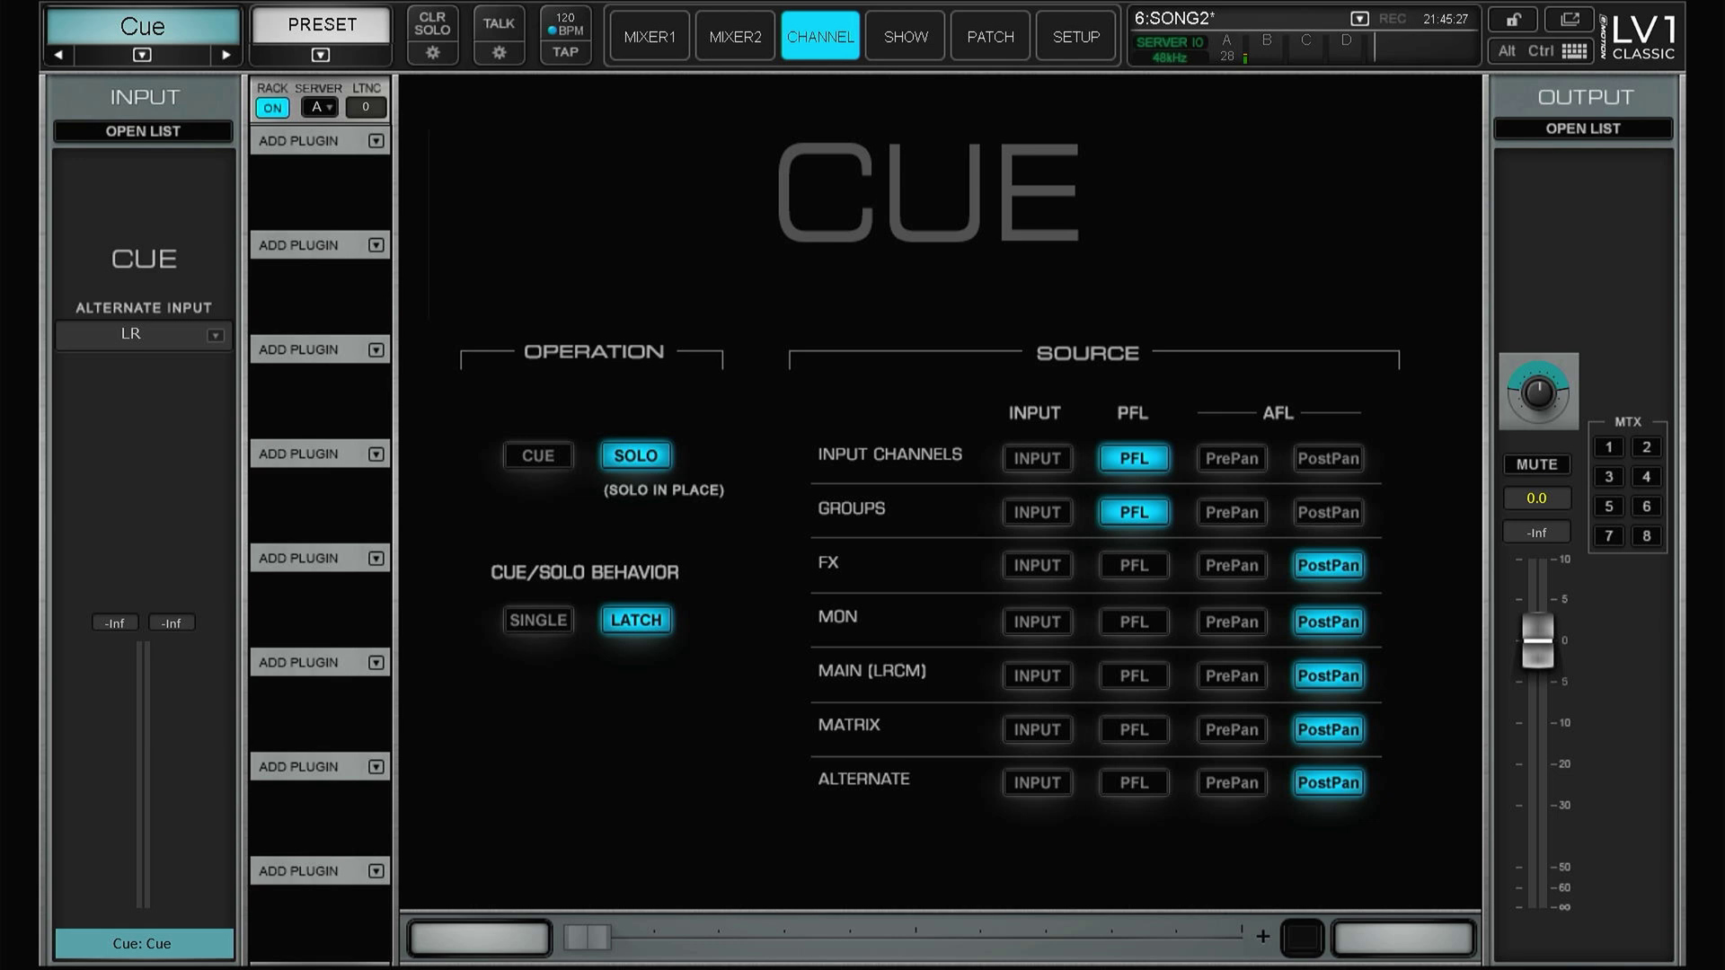
left_click(537, 456)
left_click(649, 36)
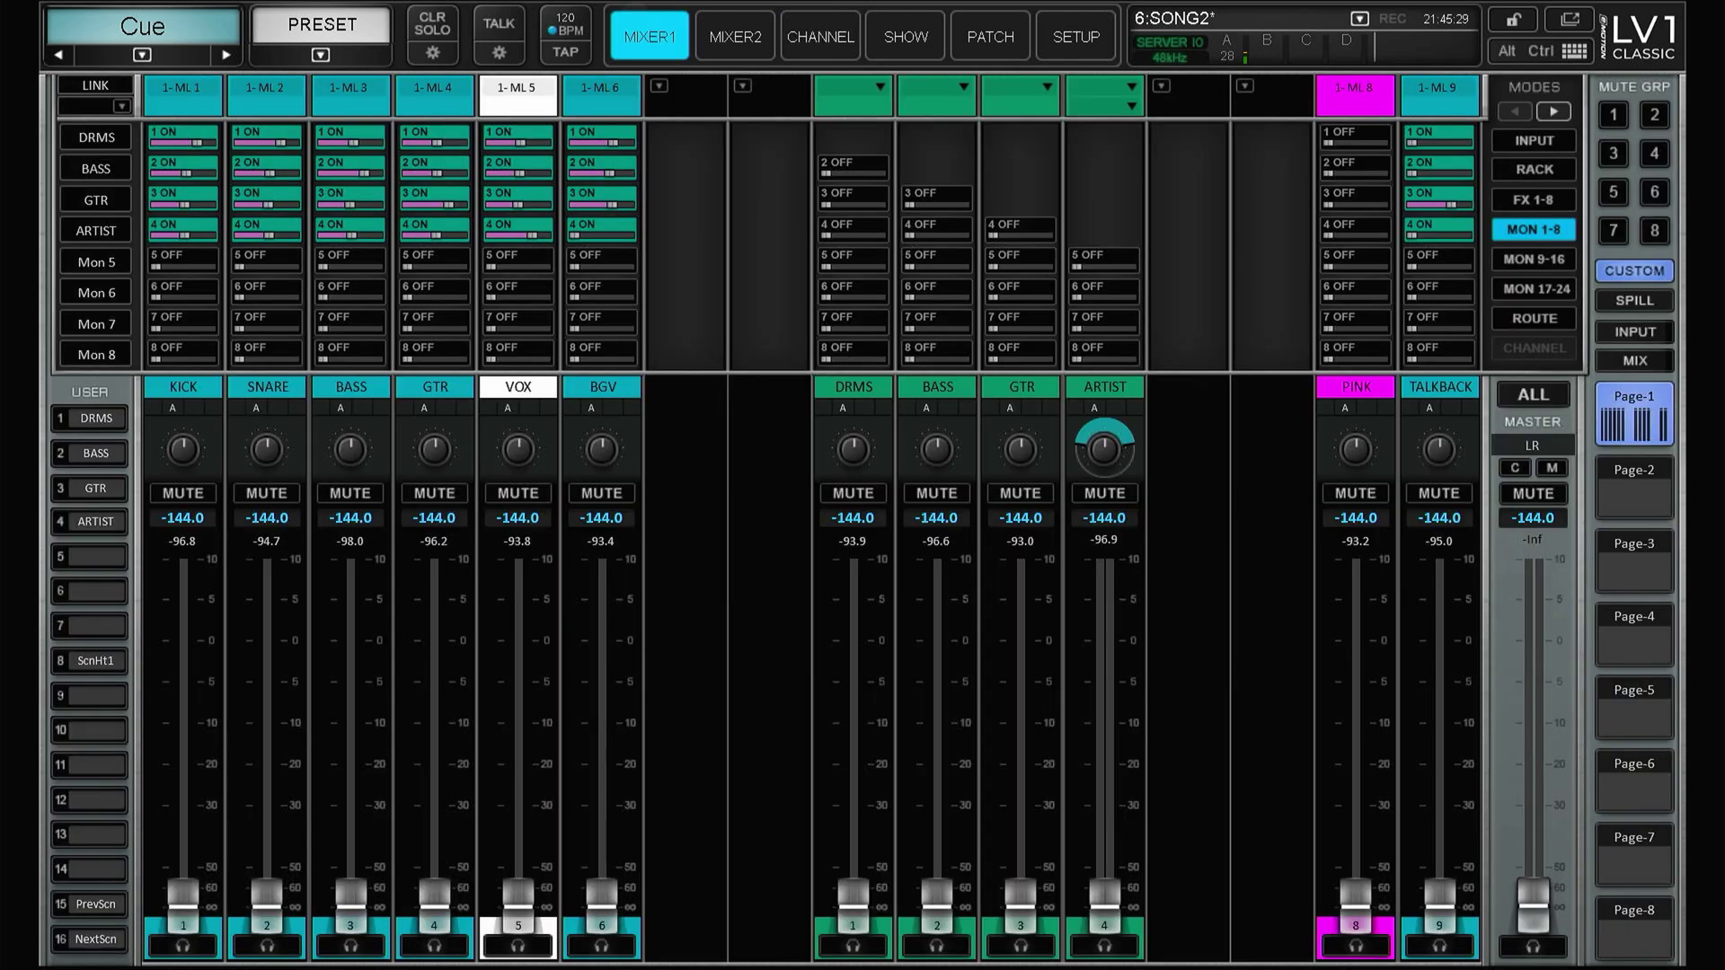
left_click(518, 945)
left_click(434, 945)
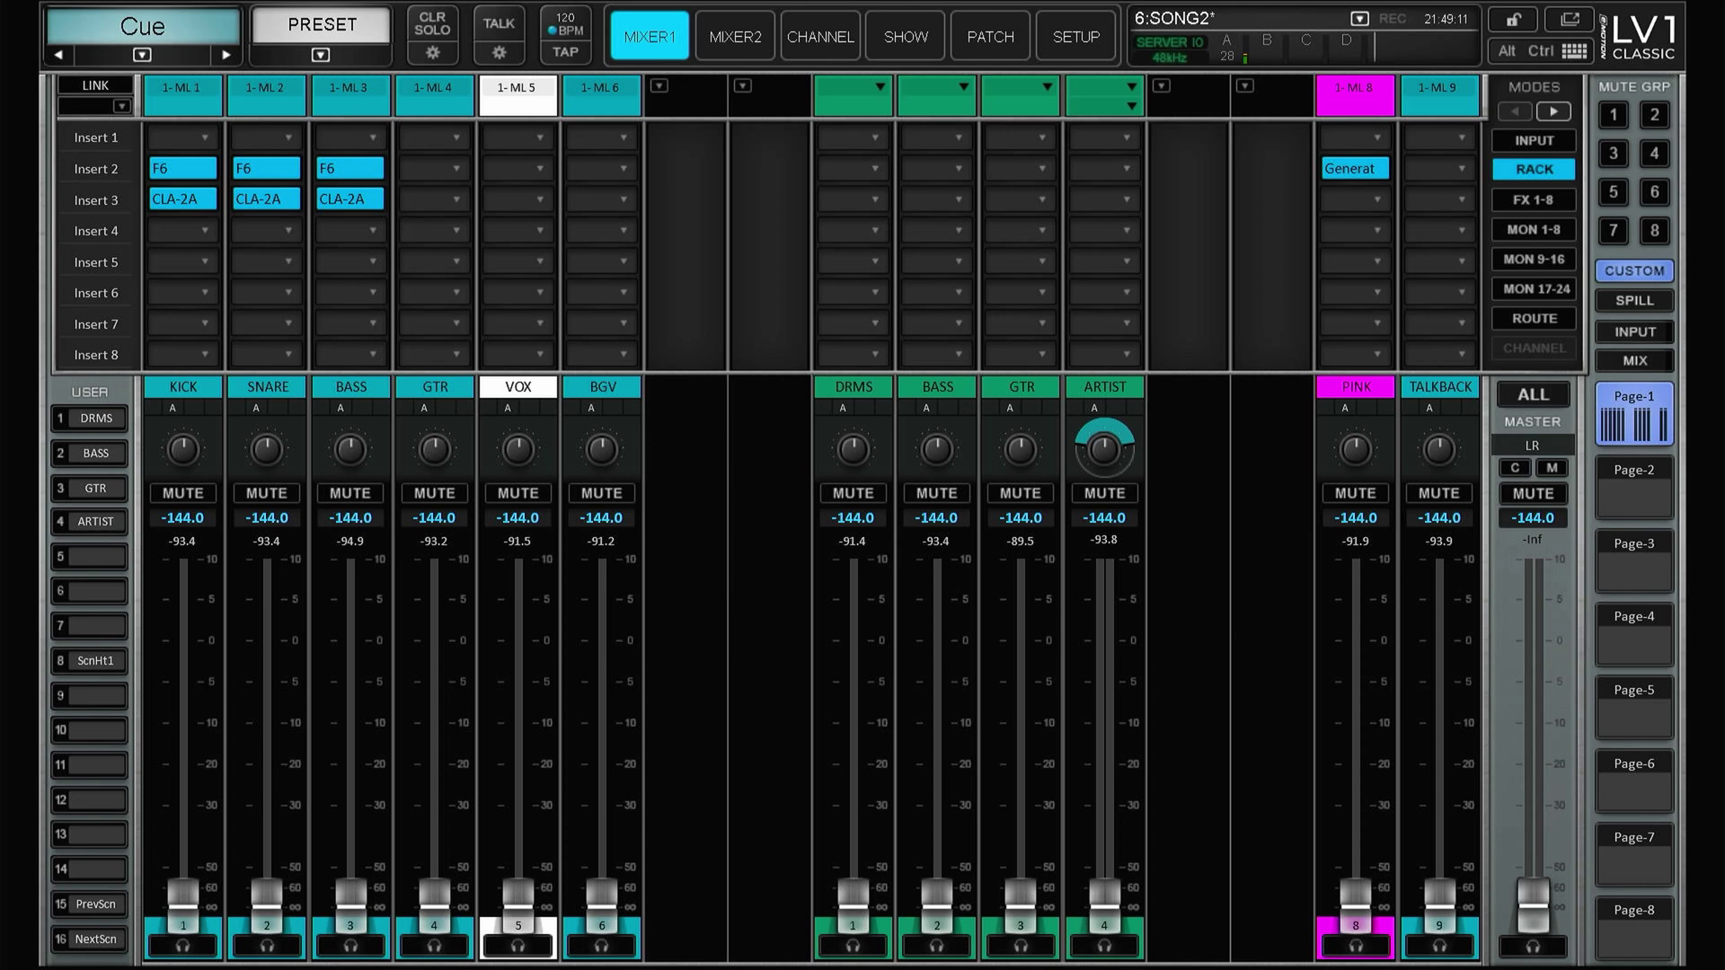
- Flip the faders to the ARTIST sends, and enable Latch Aux Mode in the U/I settings
key("F4")
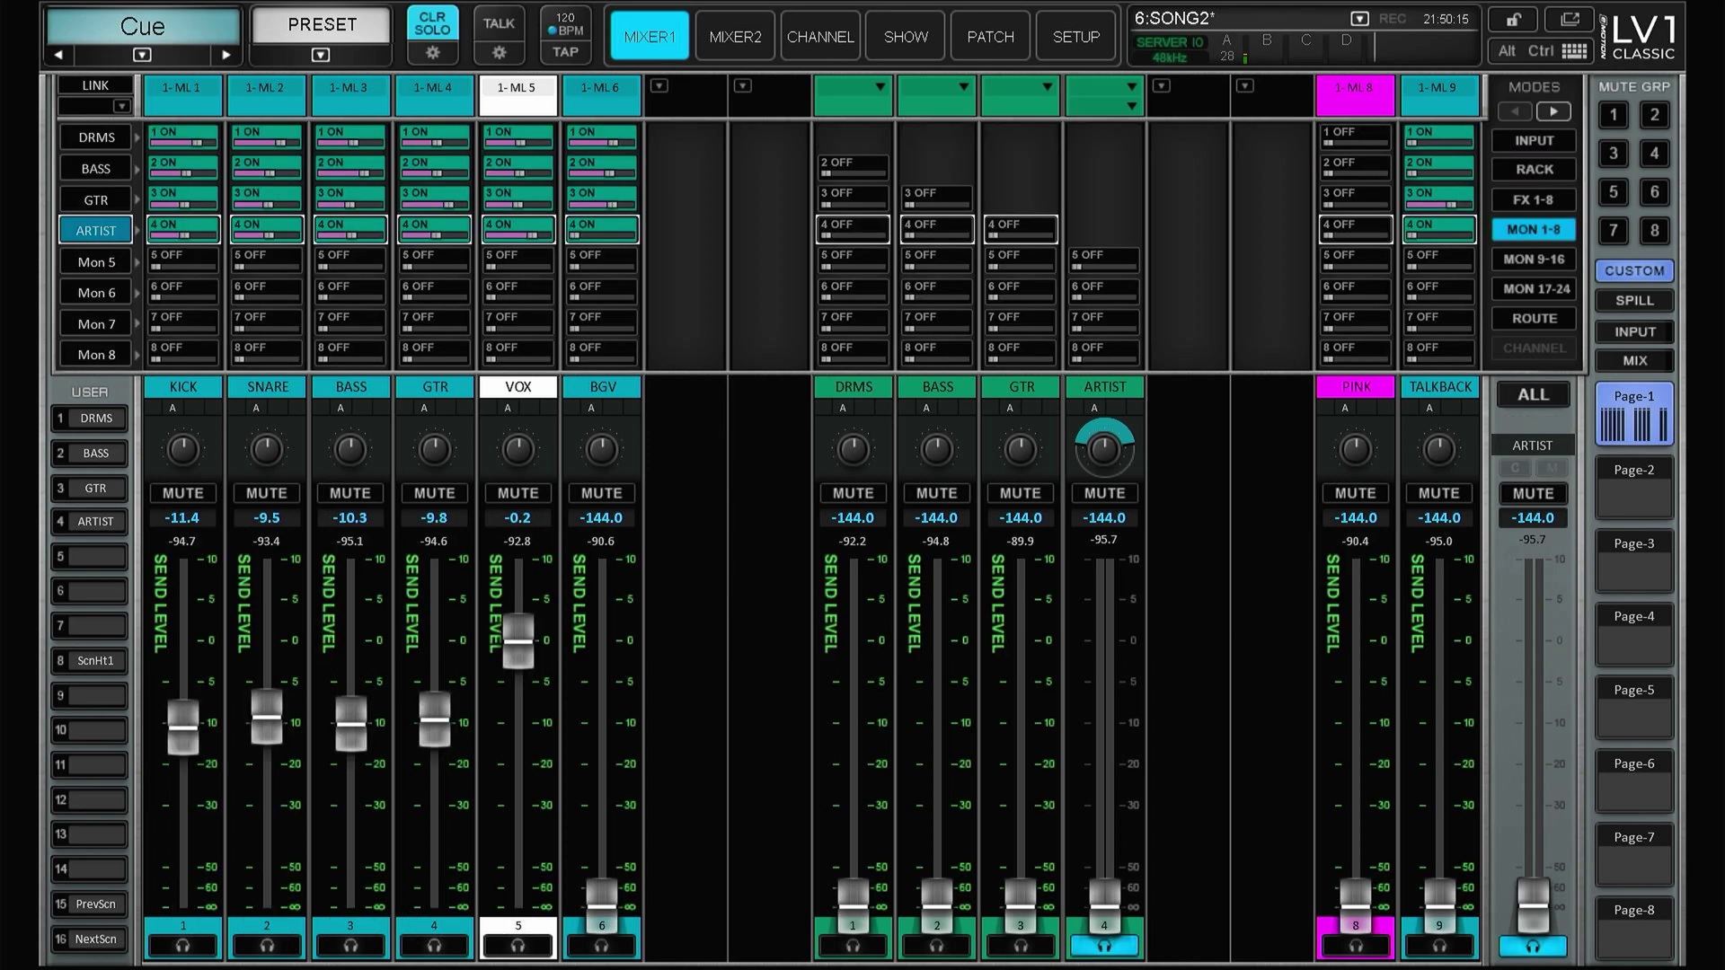
left_click(1542, 168)
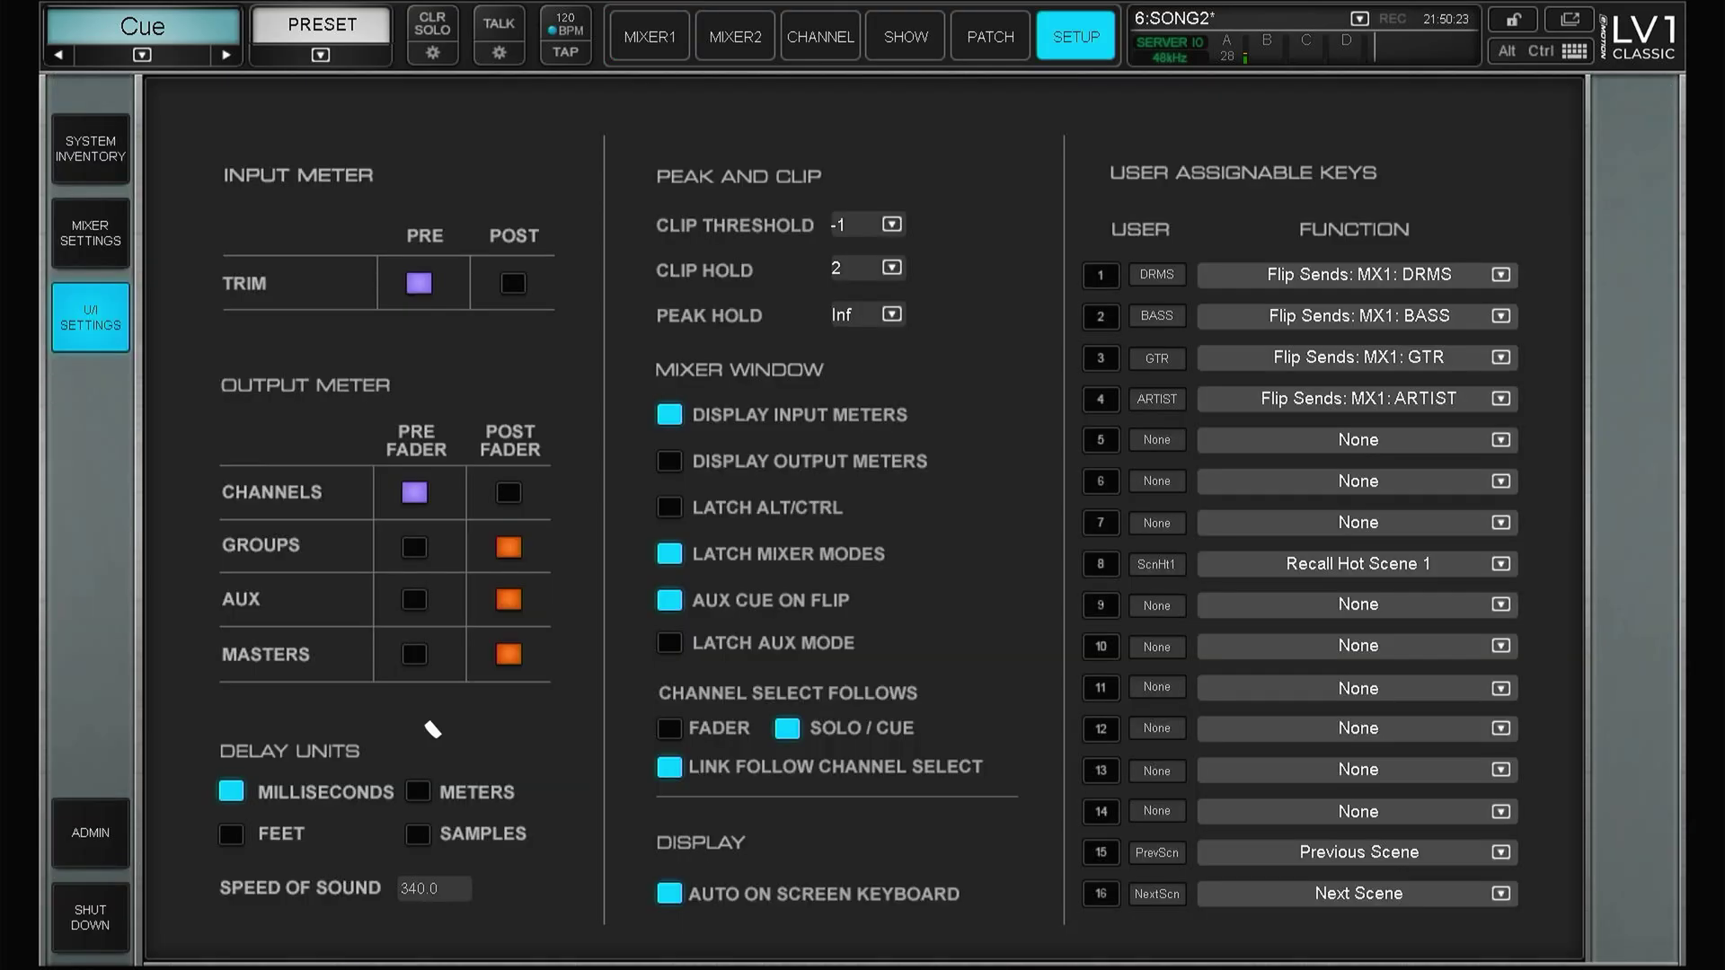
left_click(669, 643)
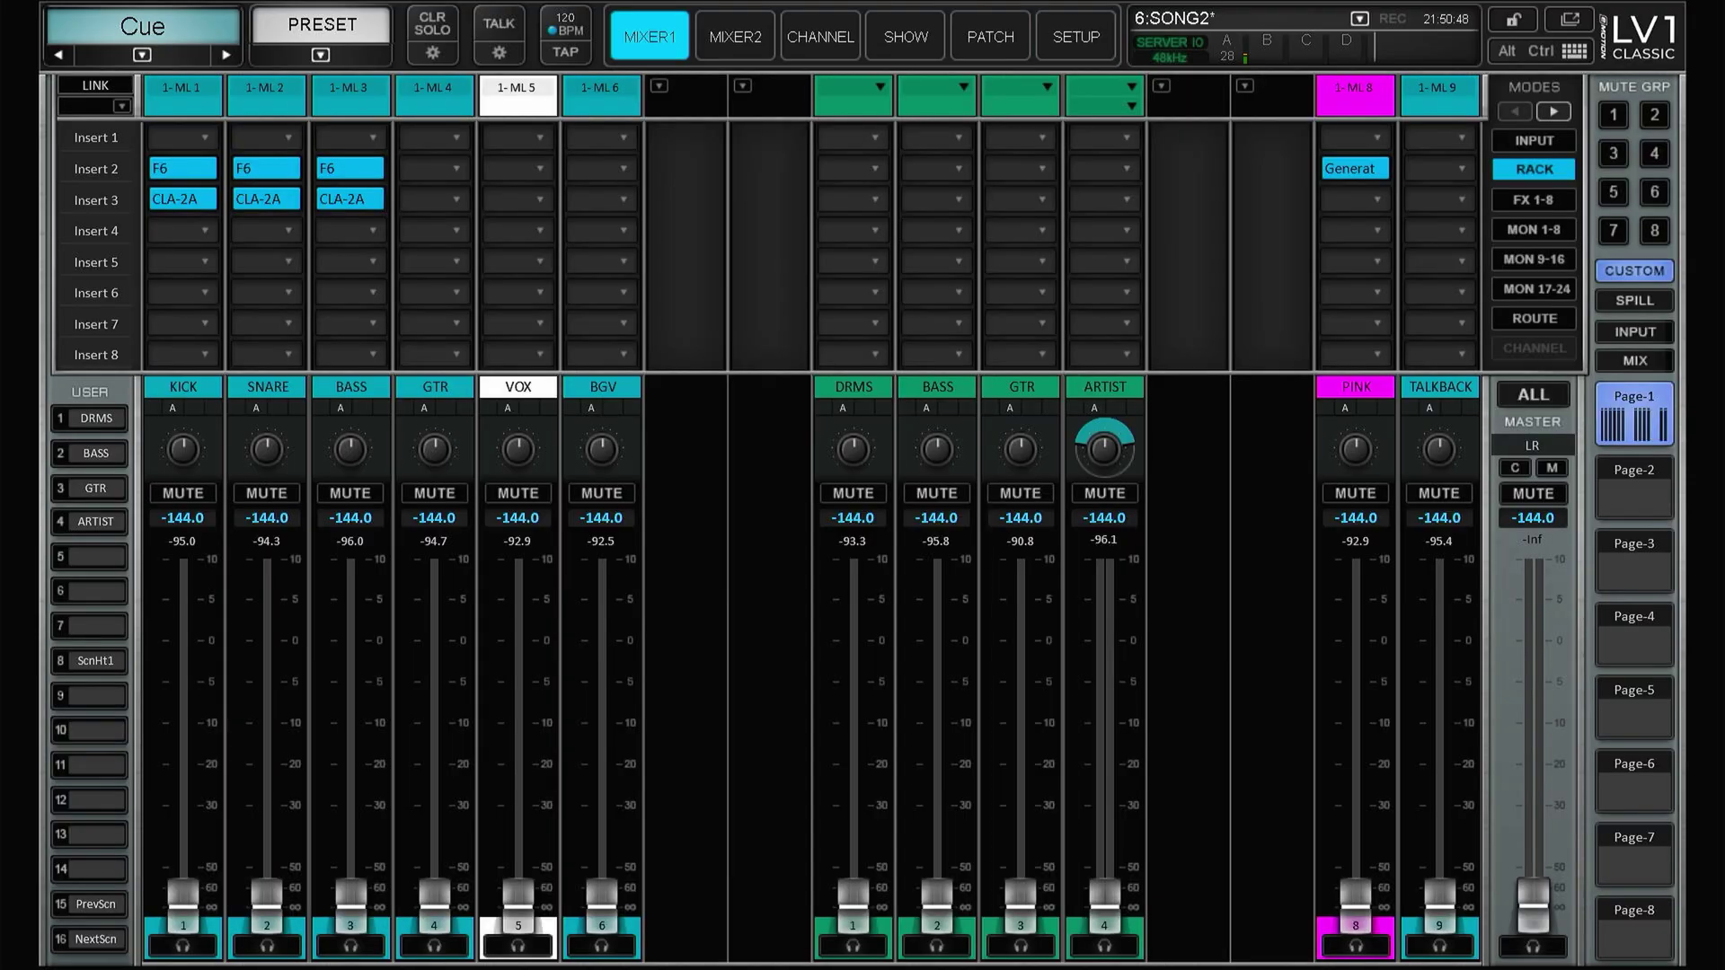
- Flip the faders to the ARTIST sends and view the mixer in INPUT, MON 1-8 and FX 1-8 modes
left_click(88, 522)
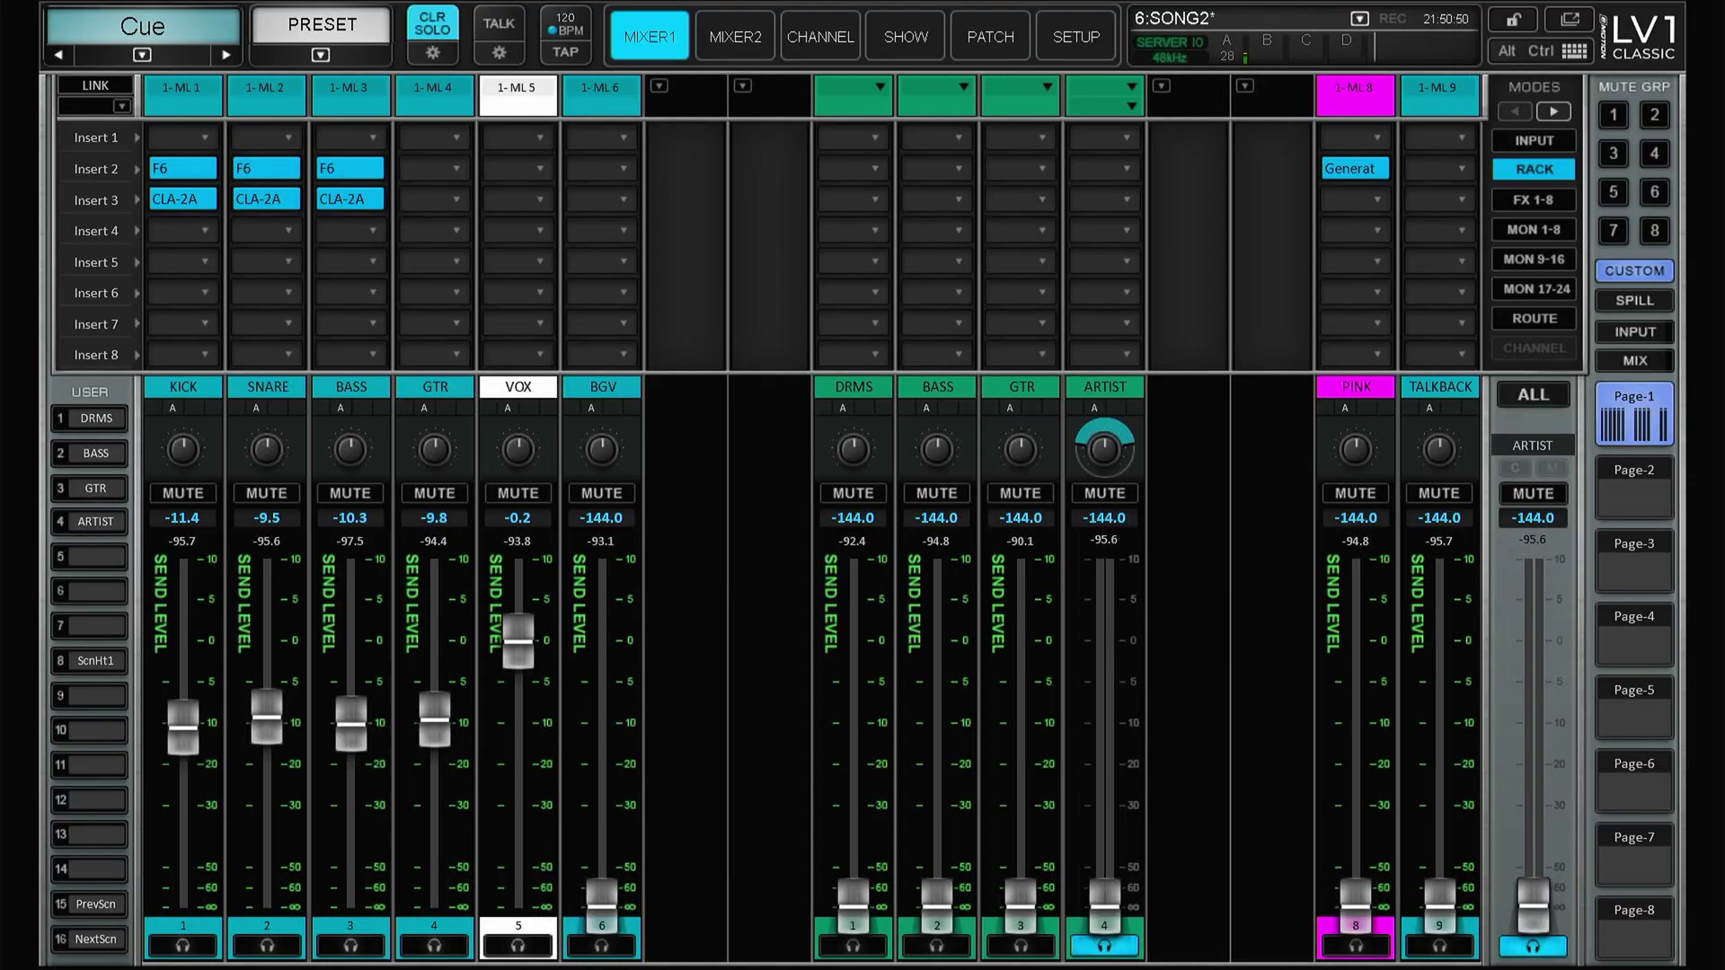
left_click(1534, 140)
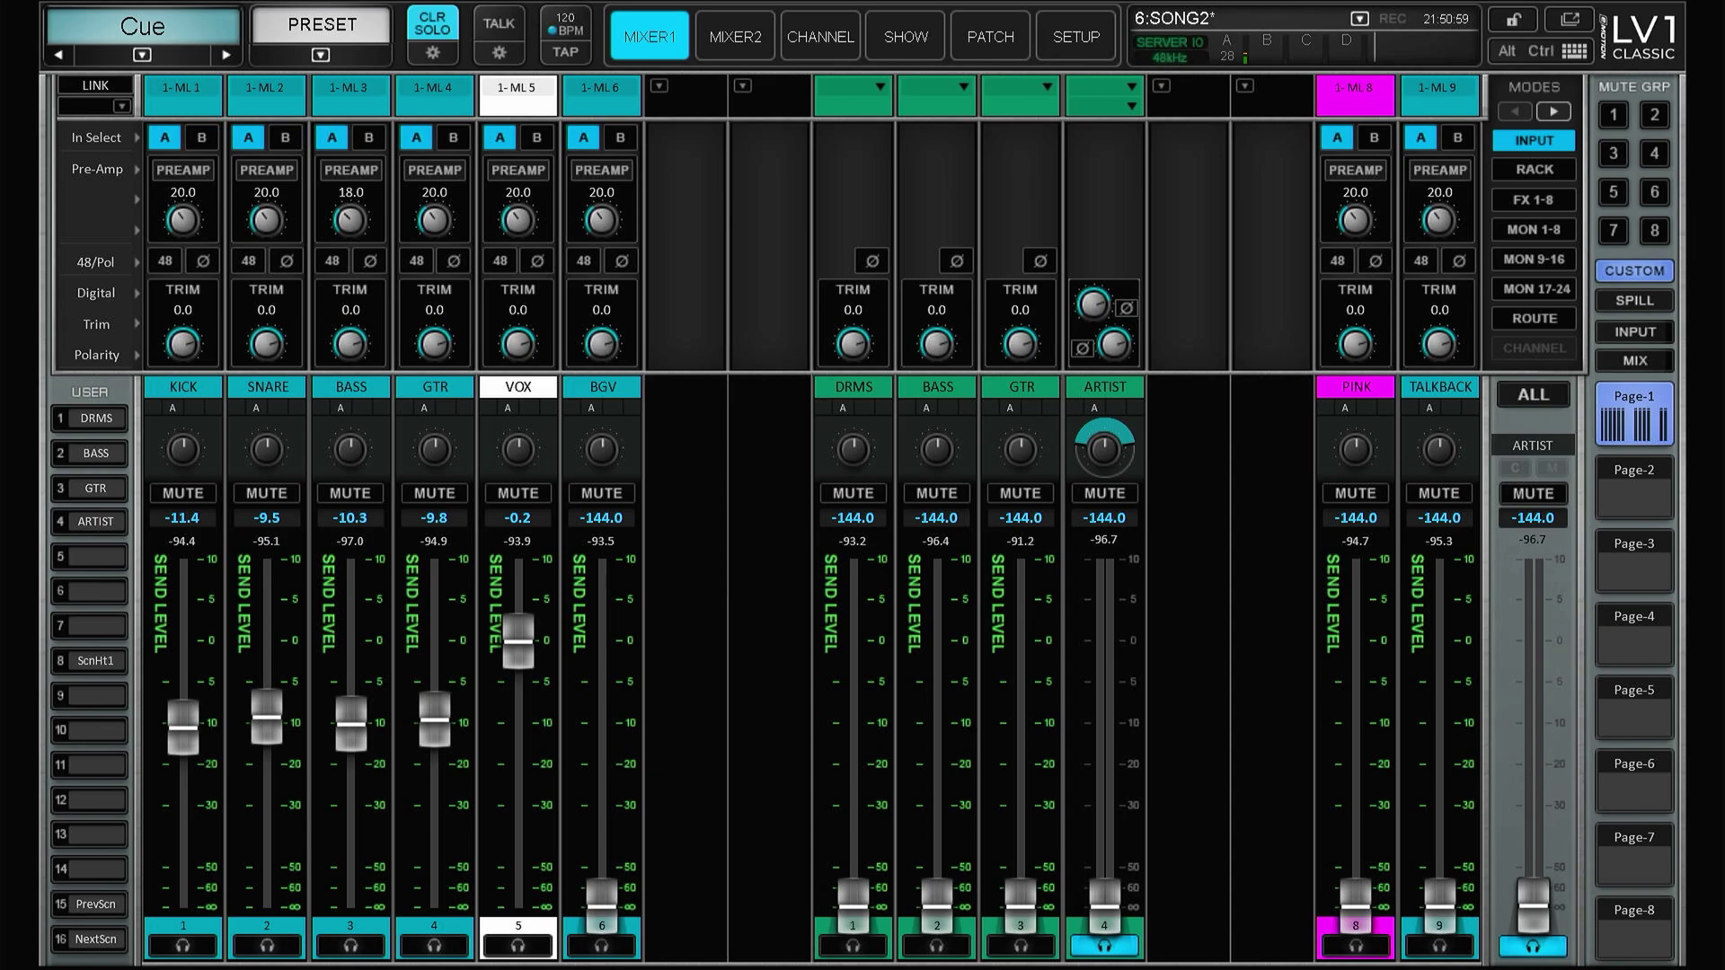
left_click(1533, 229)
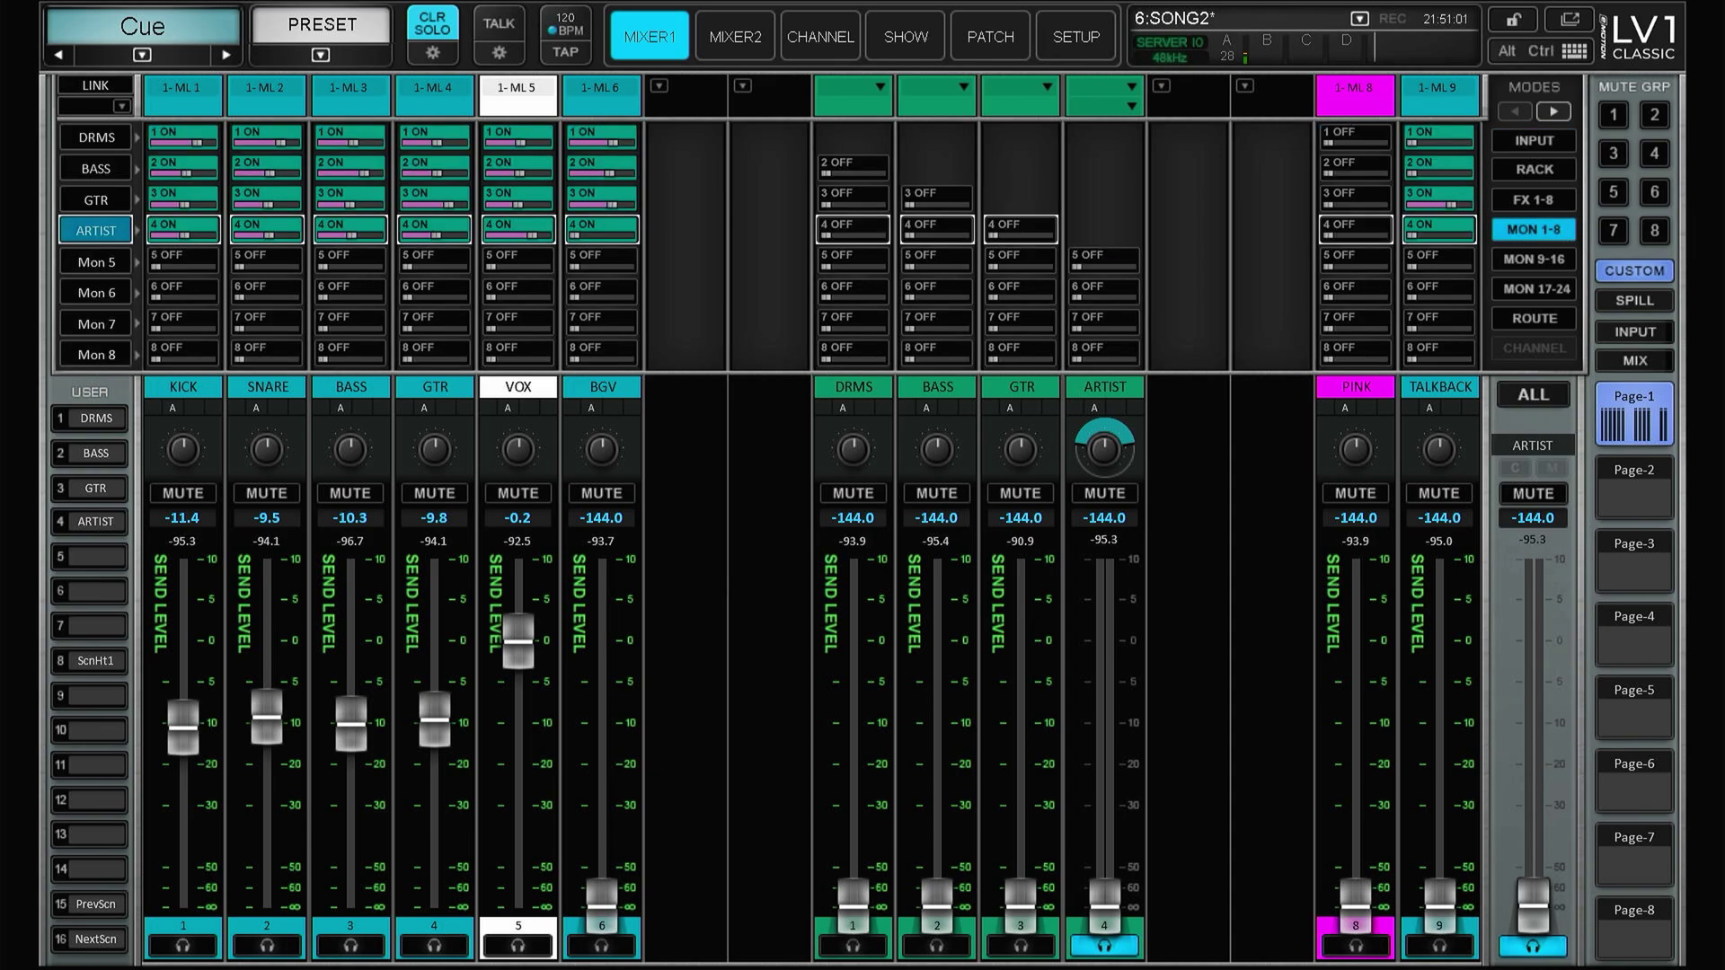
left_click(1533, 200)
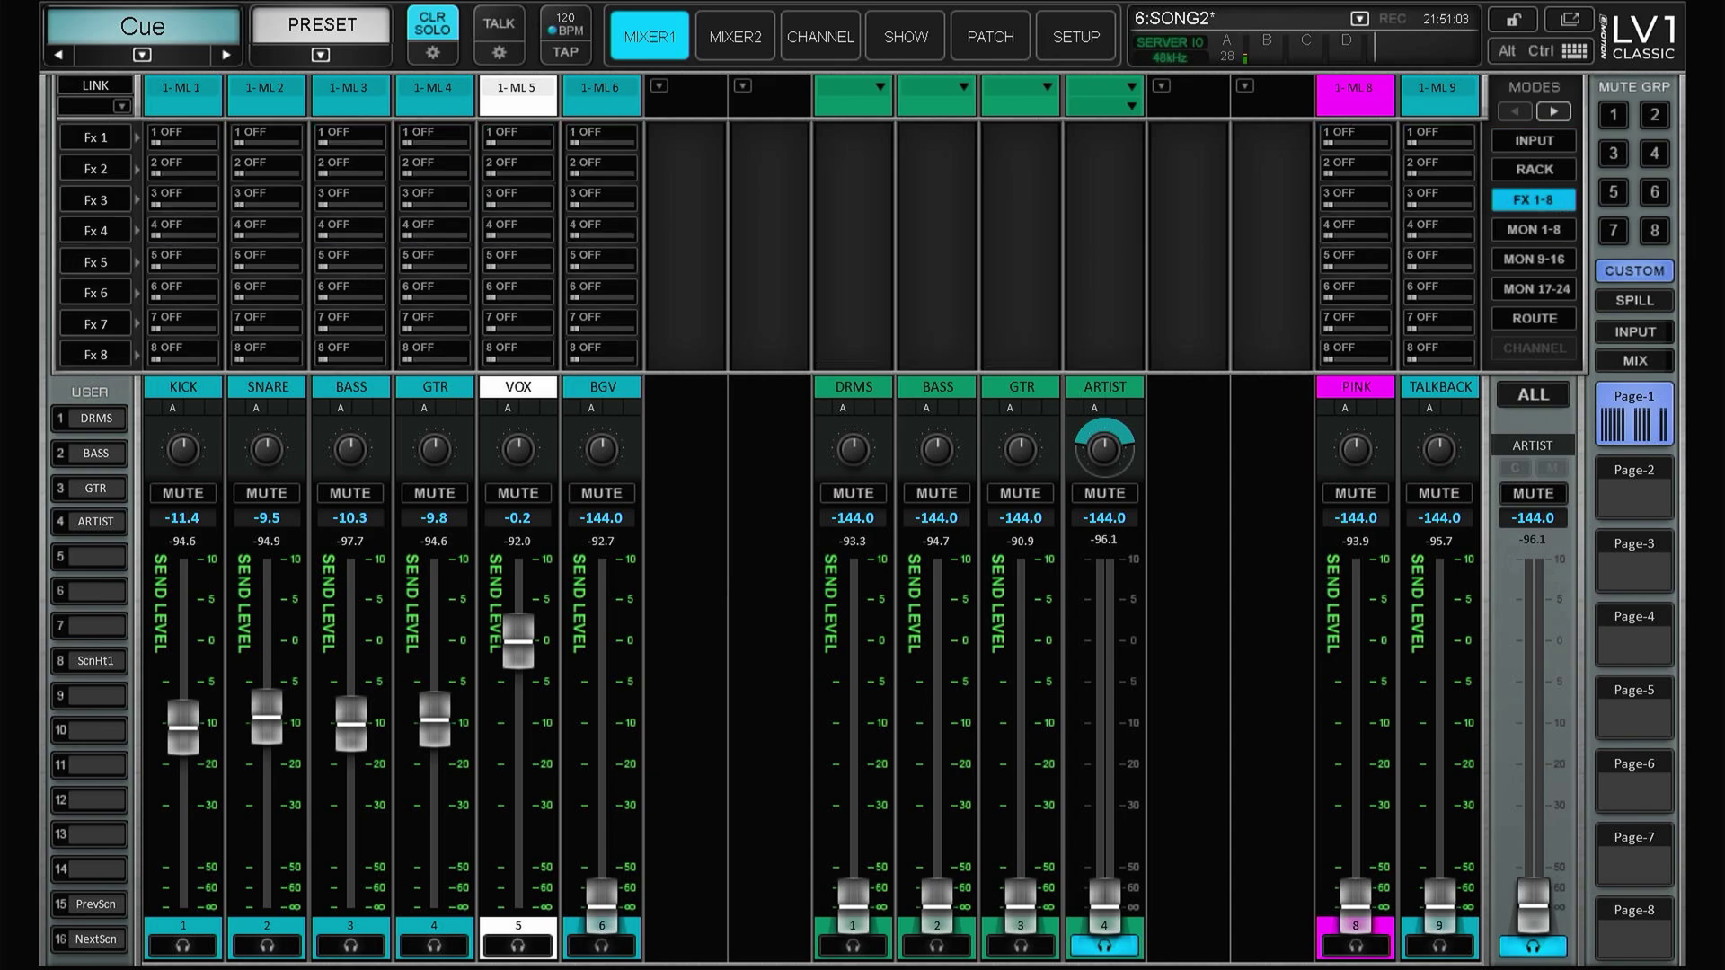
- Display the rack inserts, load CLA-2A(M) in BGV's Insert 2 and open the plugin chooser for its Insert 3
left_click(1534, 169)
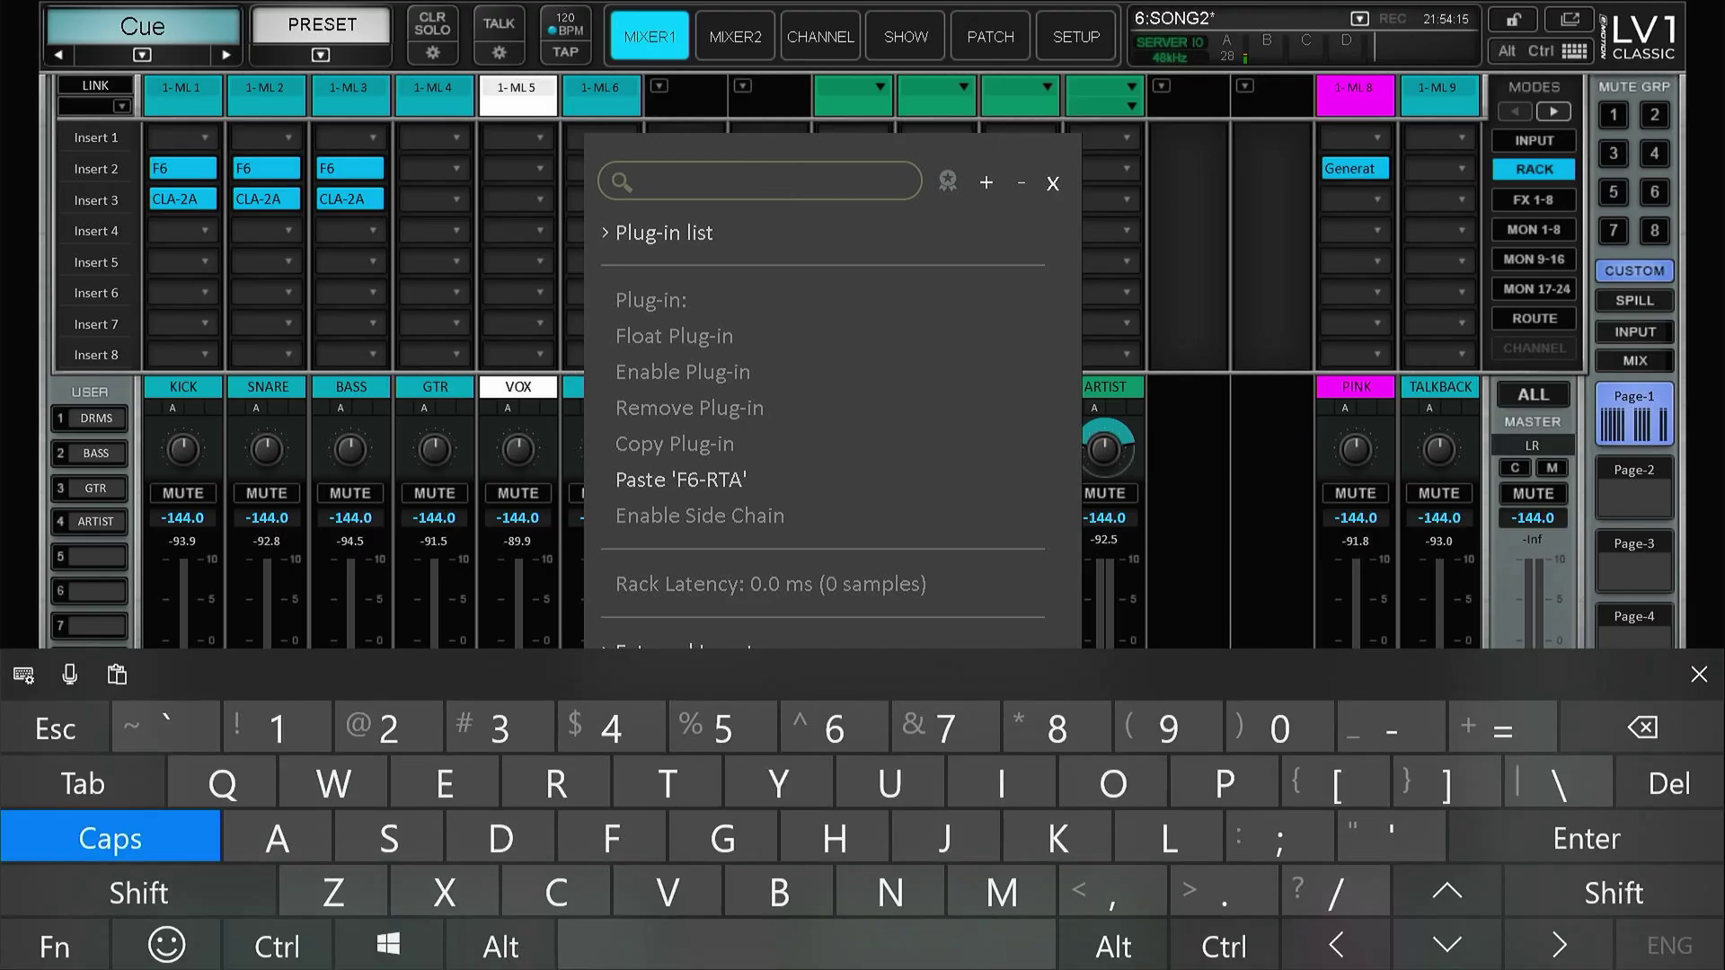
type("CLA")
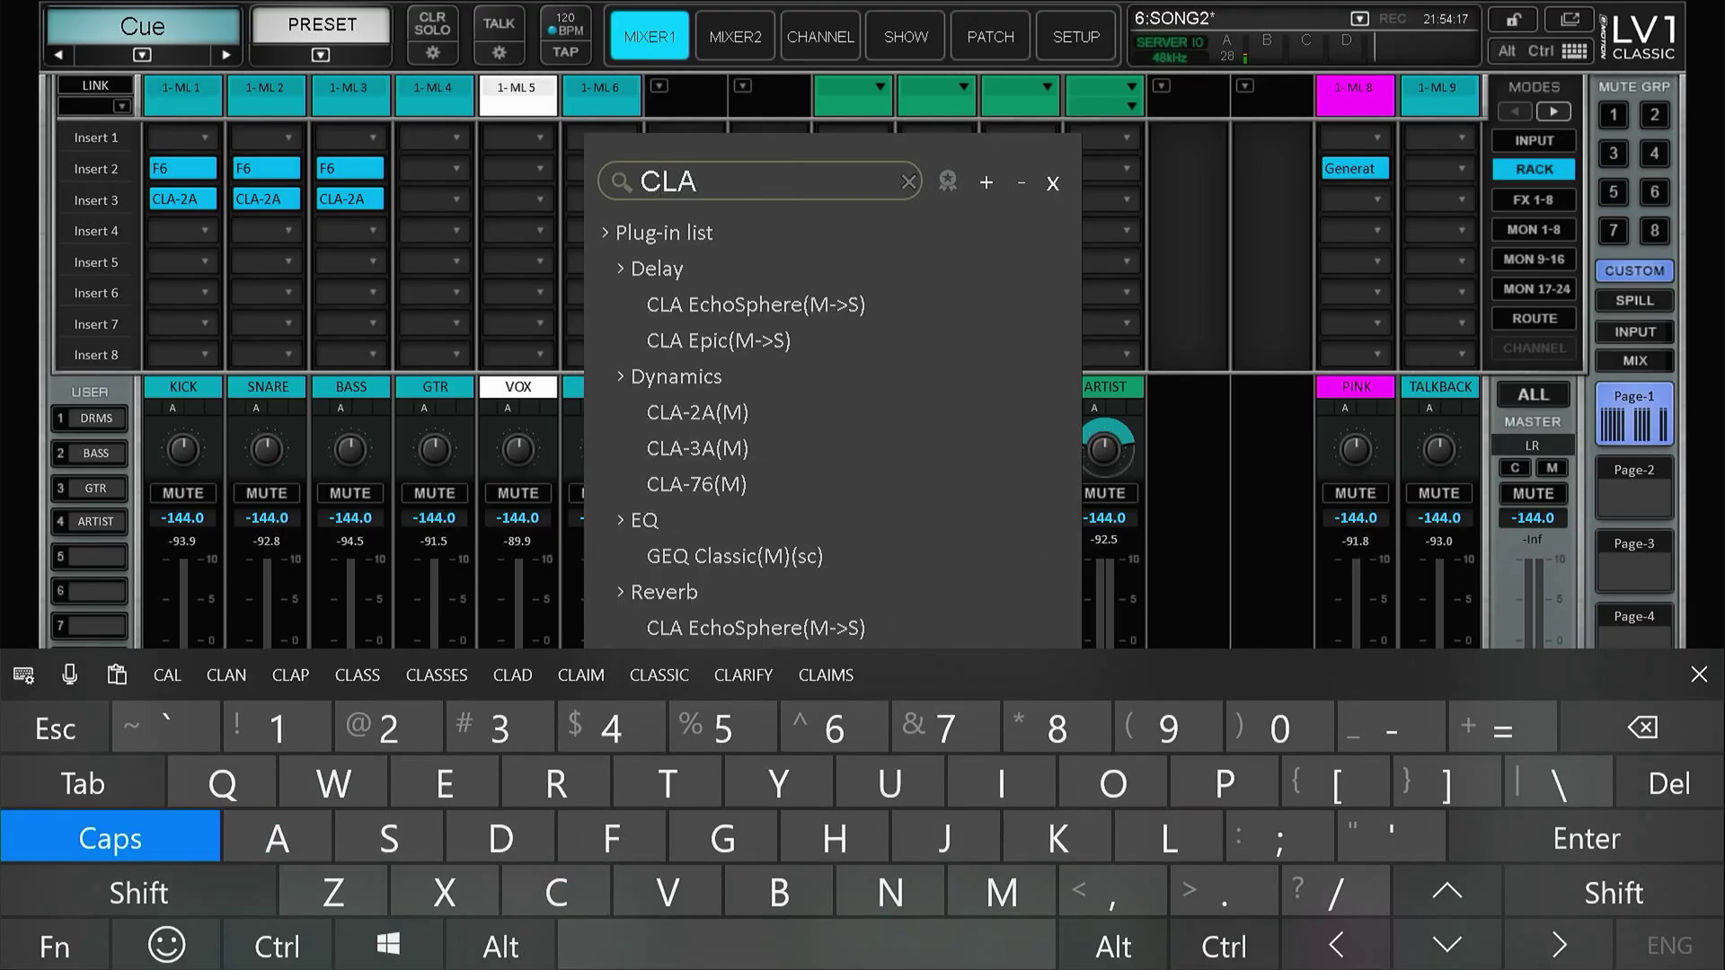
left_click(697, 413)
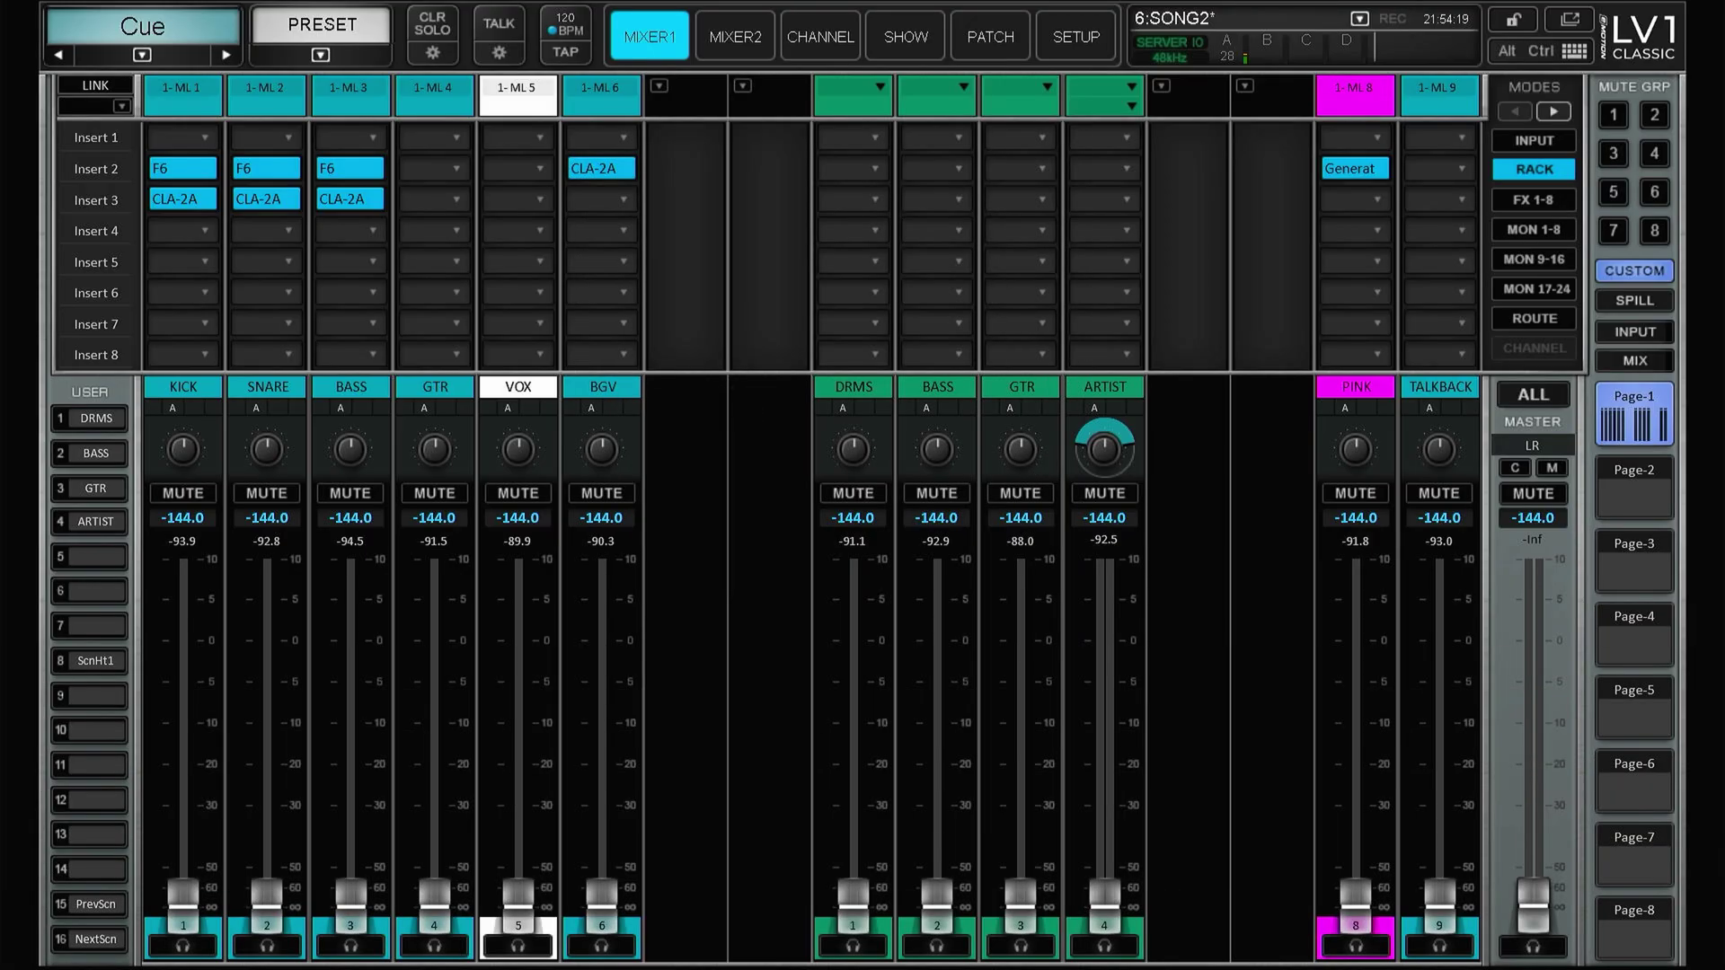
left_click(600, 199)
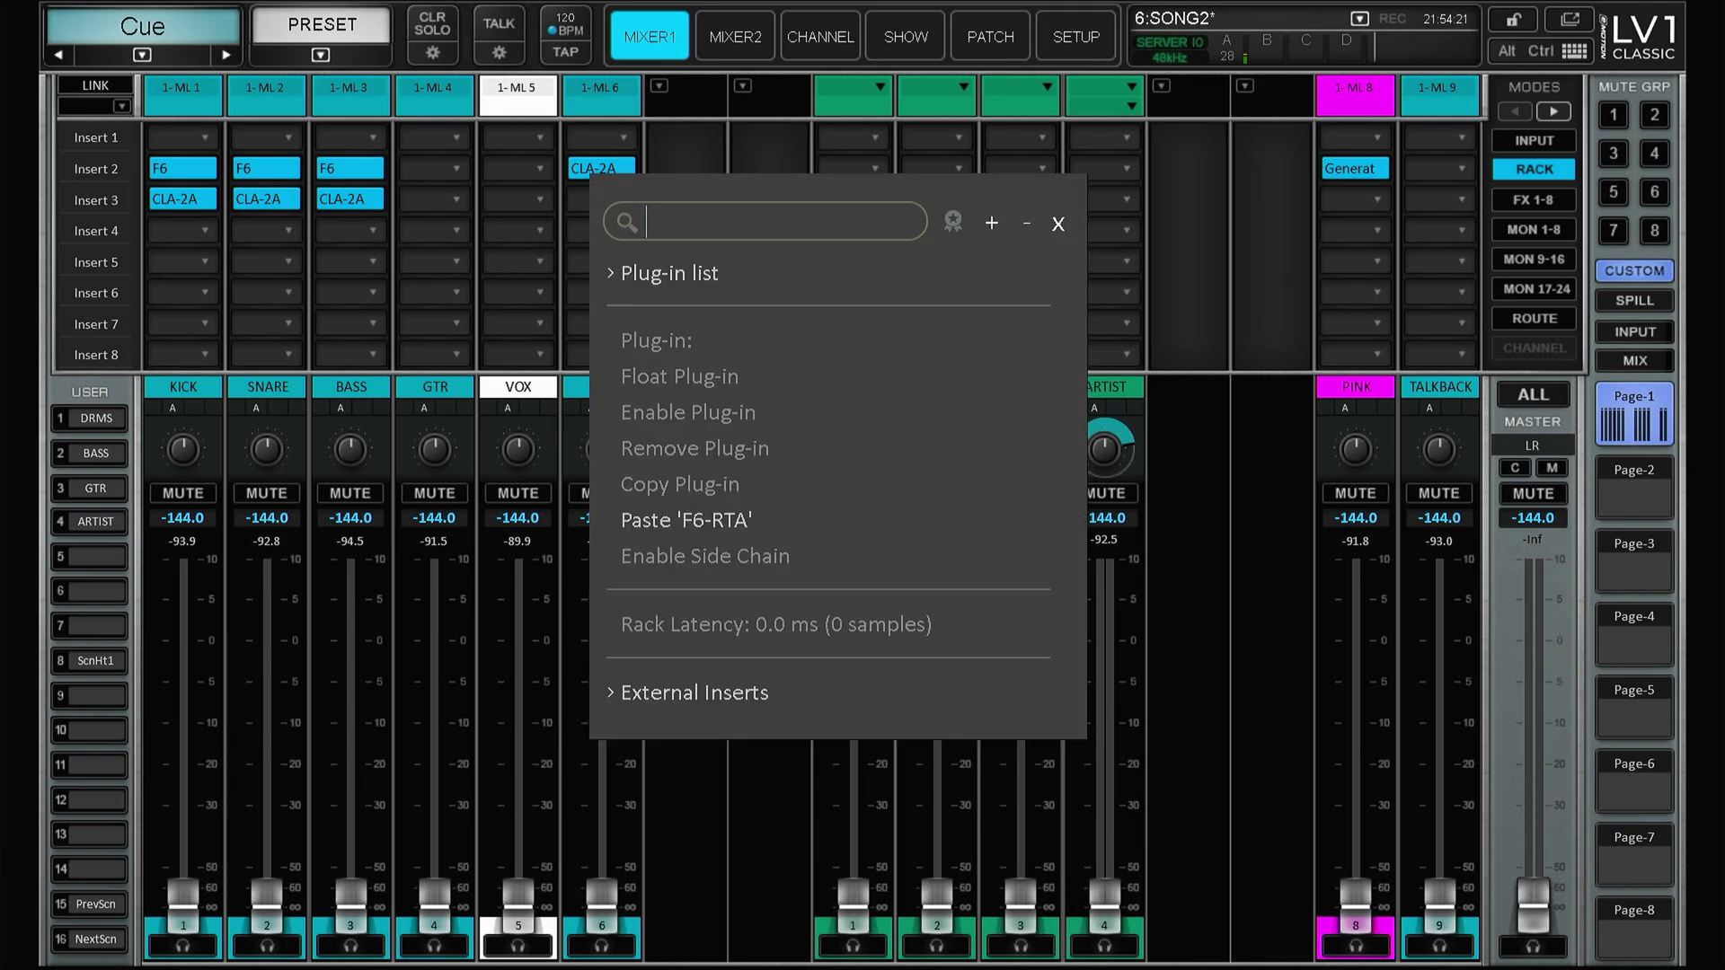